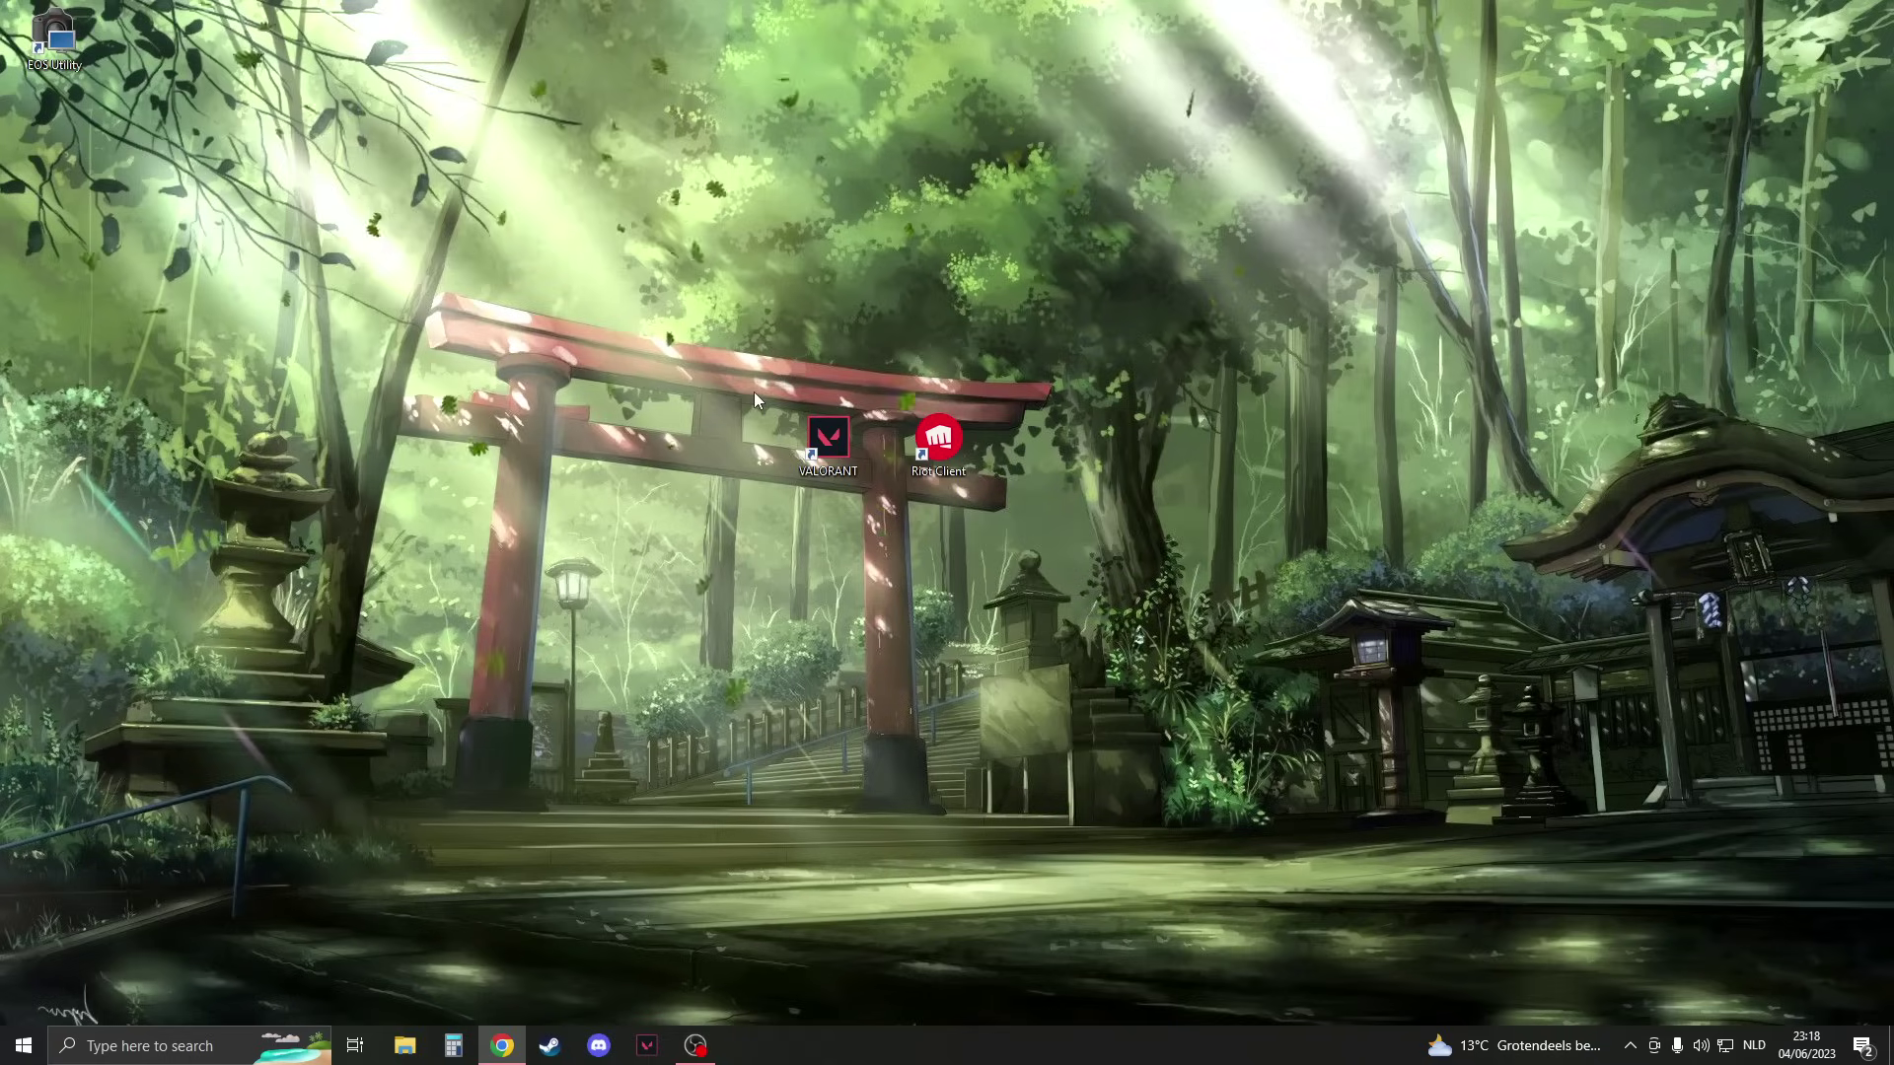
- Bring up the taskbar's context menu from an empty spot on the desktop
click(938, 447)
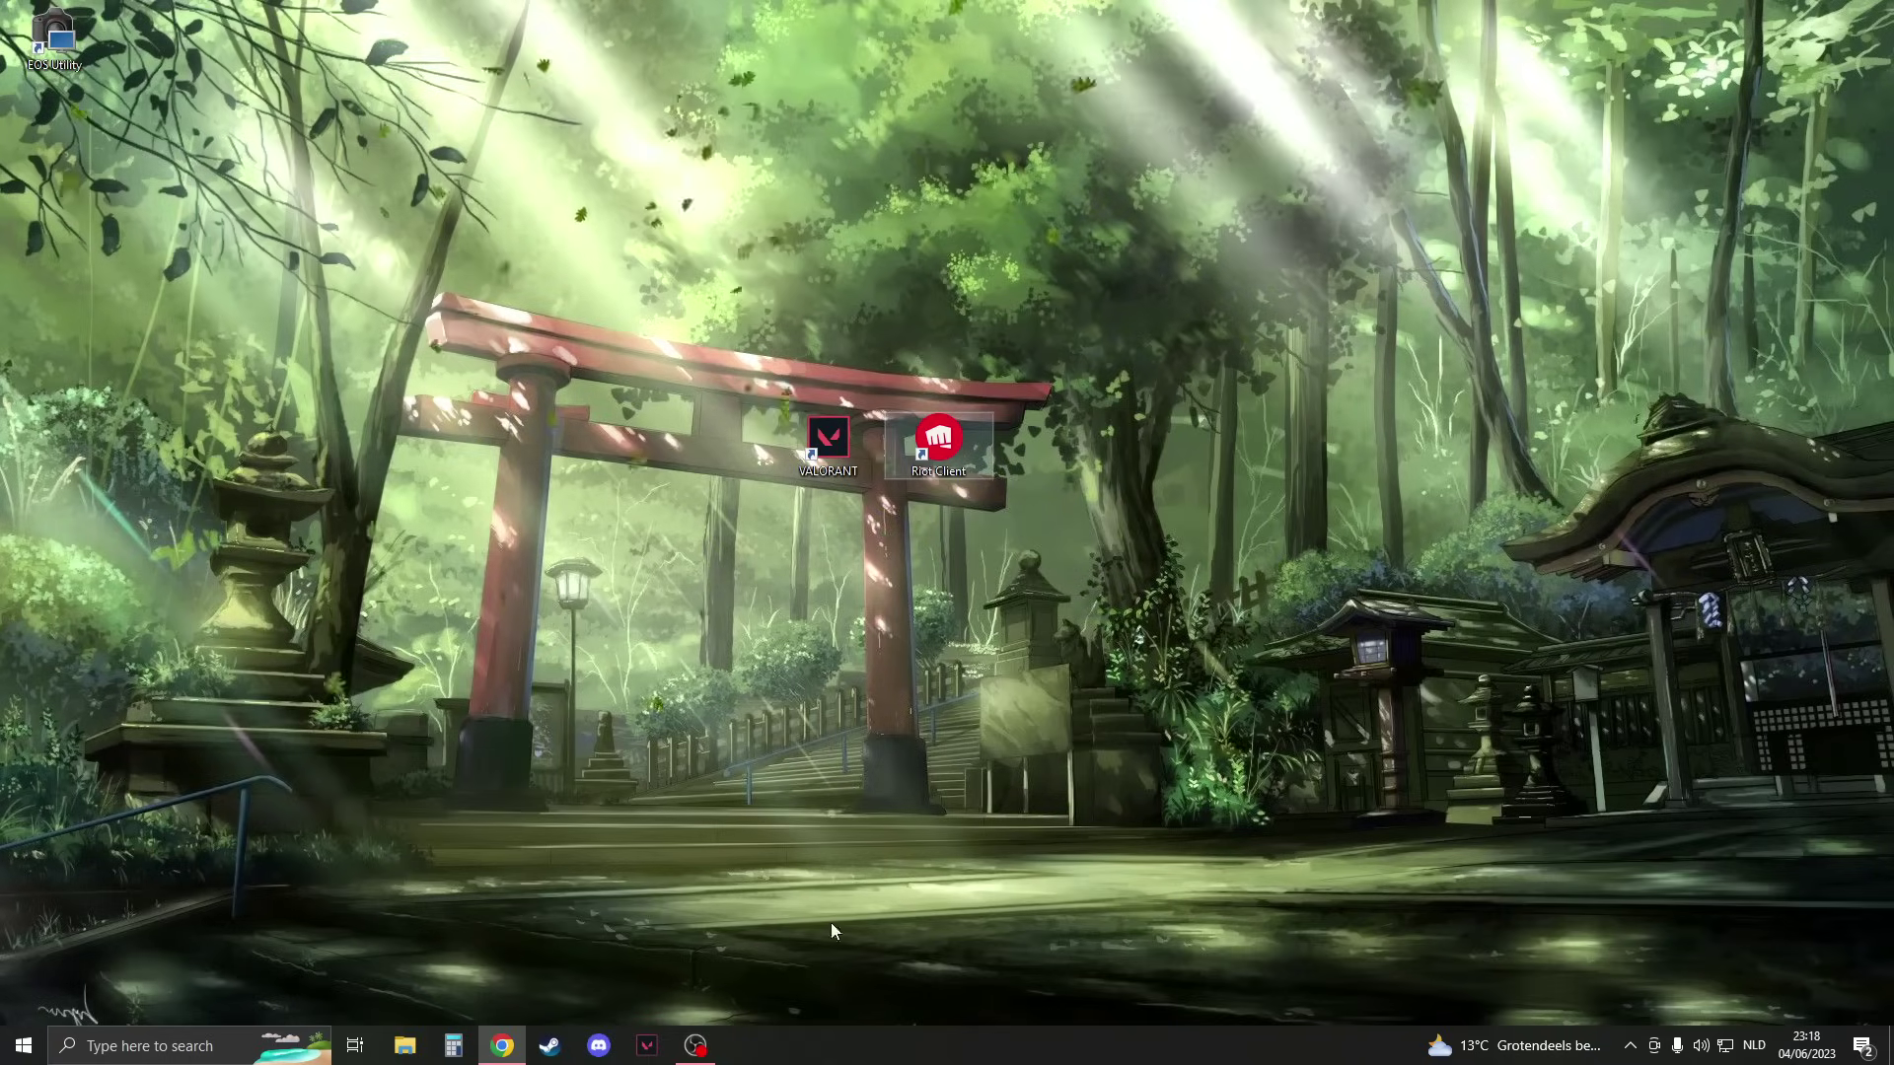
- Review running processes in Task Manager's Details view, then close it and search %appdata%
right_click(1057, 1046)
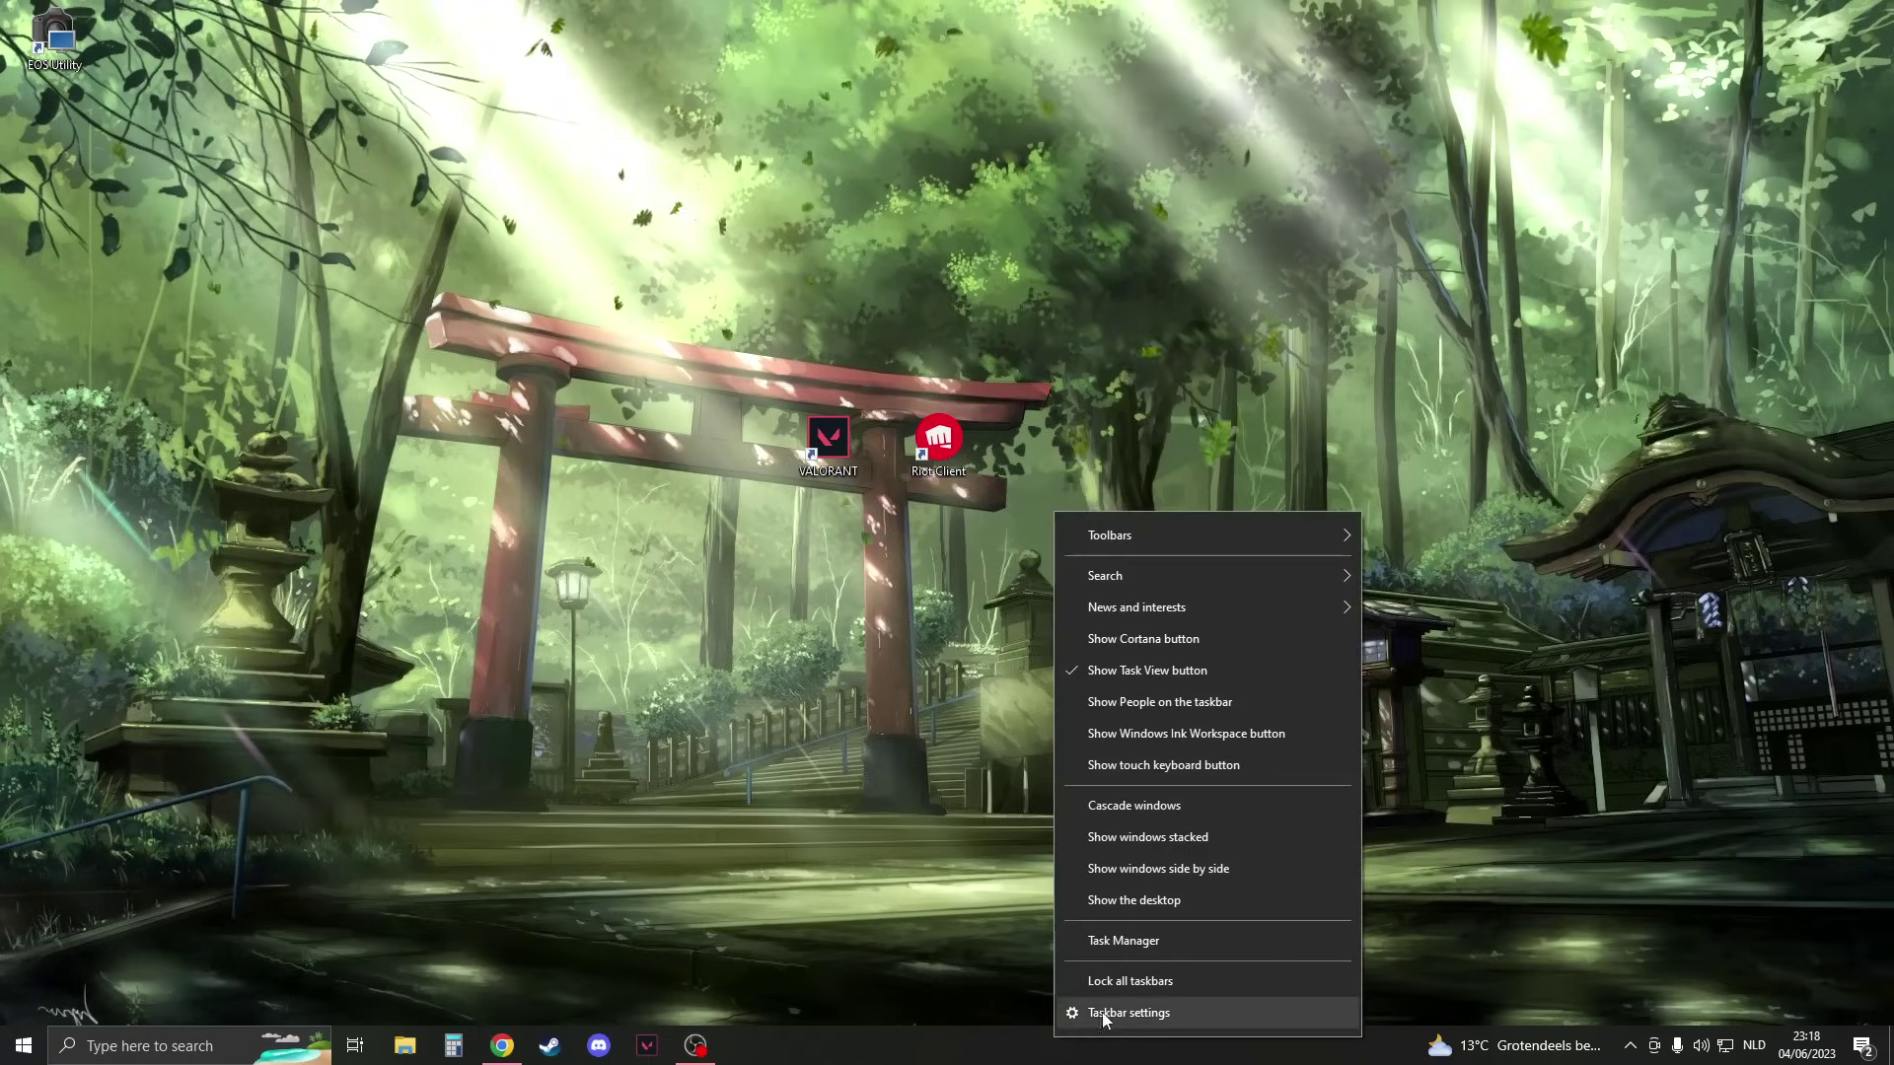
click(1123, 940)
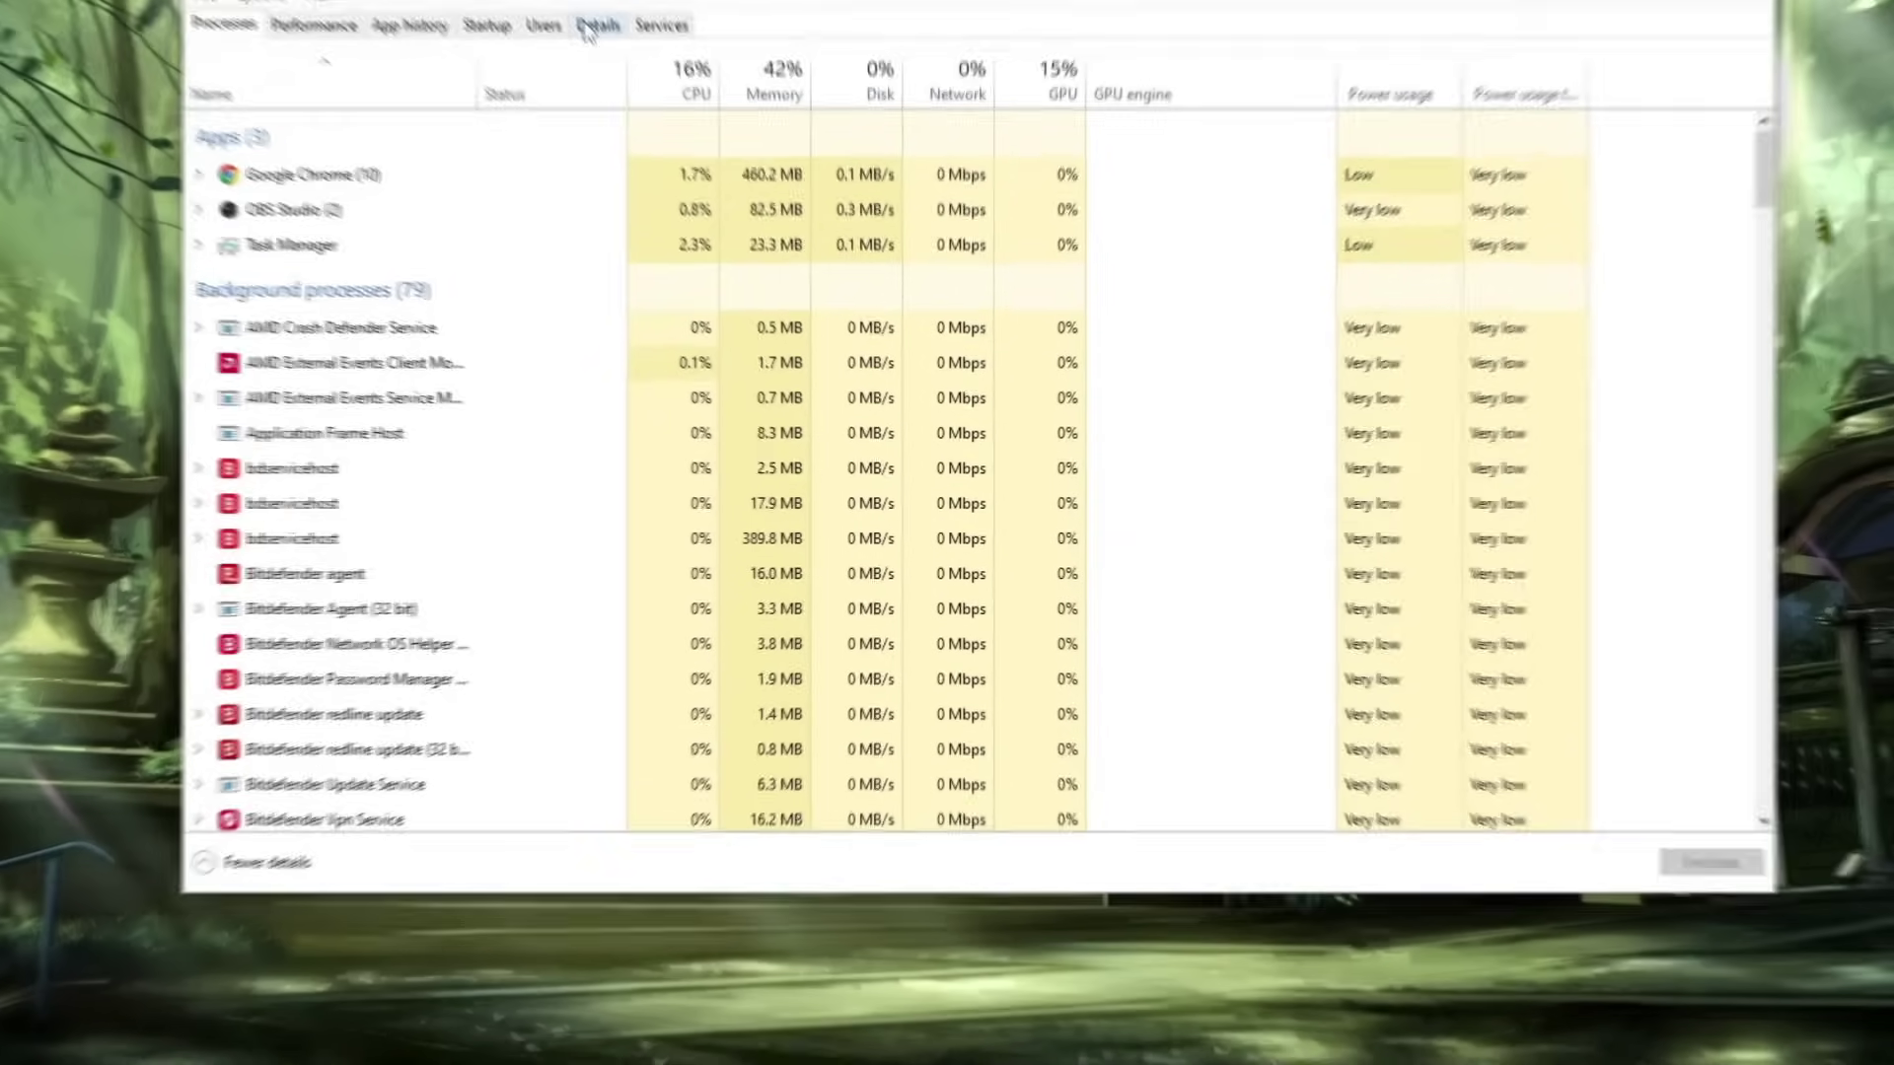
click(597, 25)
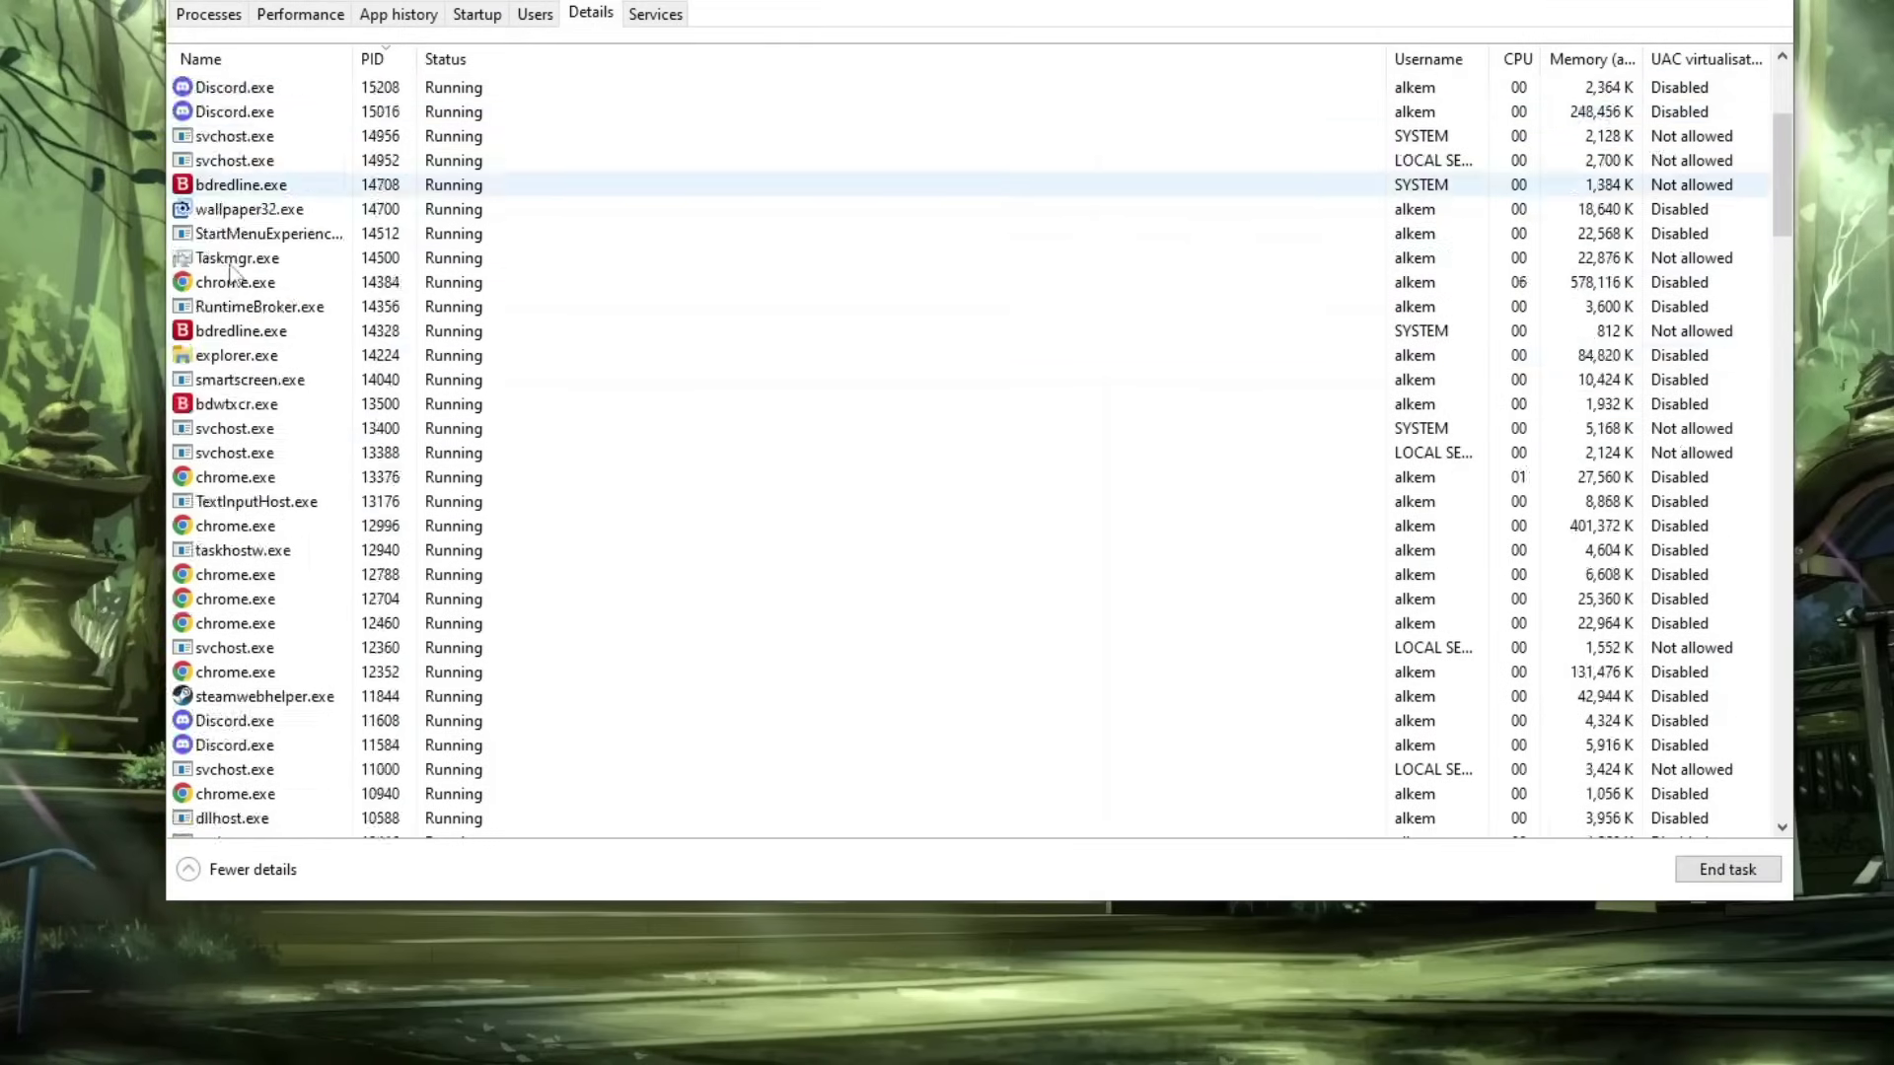
scroll(237, 273, down, 10)
scroll(244, 444, down, 10)
scroll(245, 488, down, 10)
scroll(244, 511, down, 10)
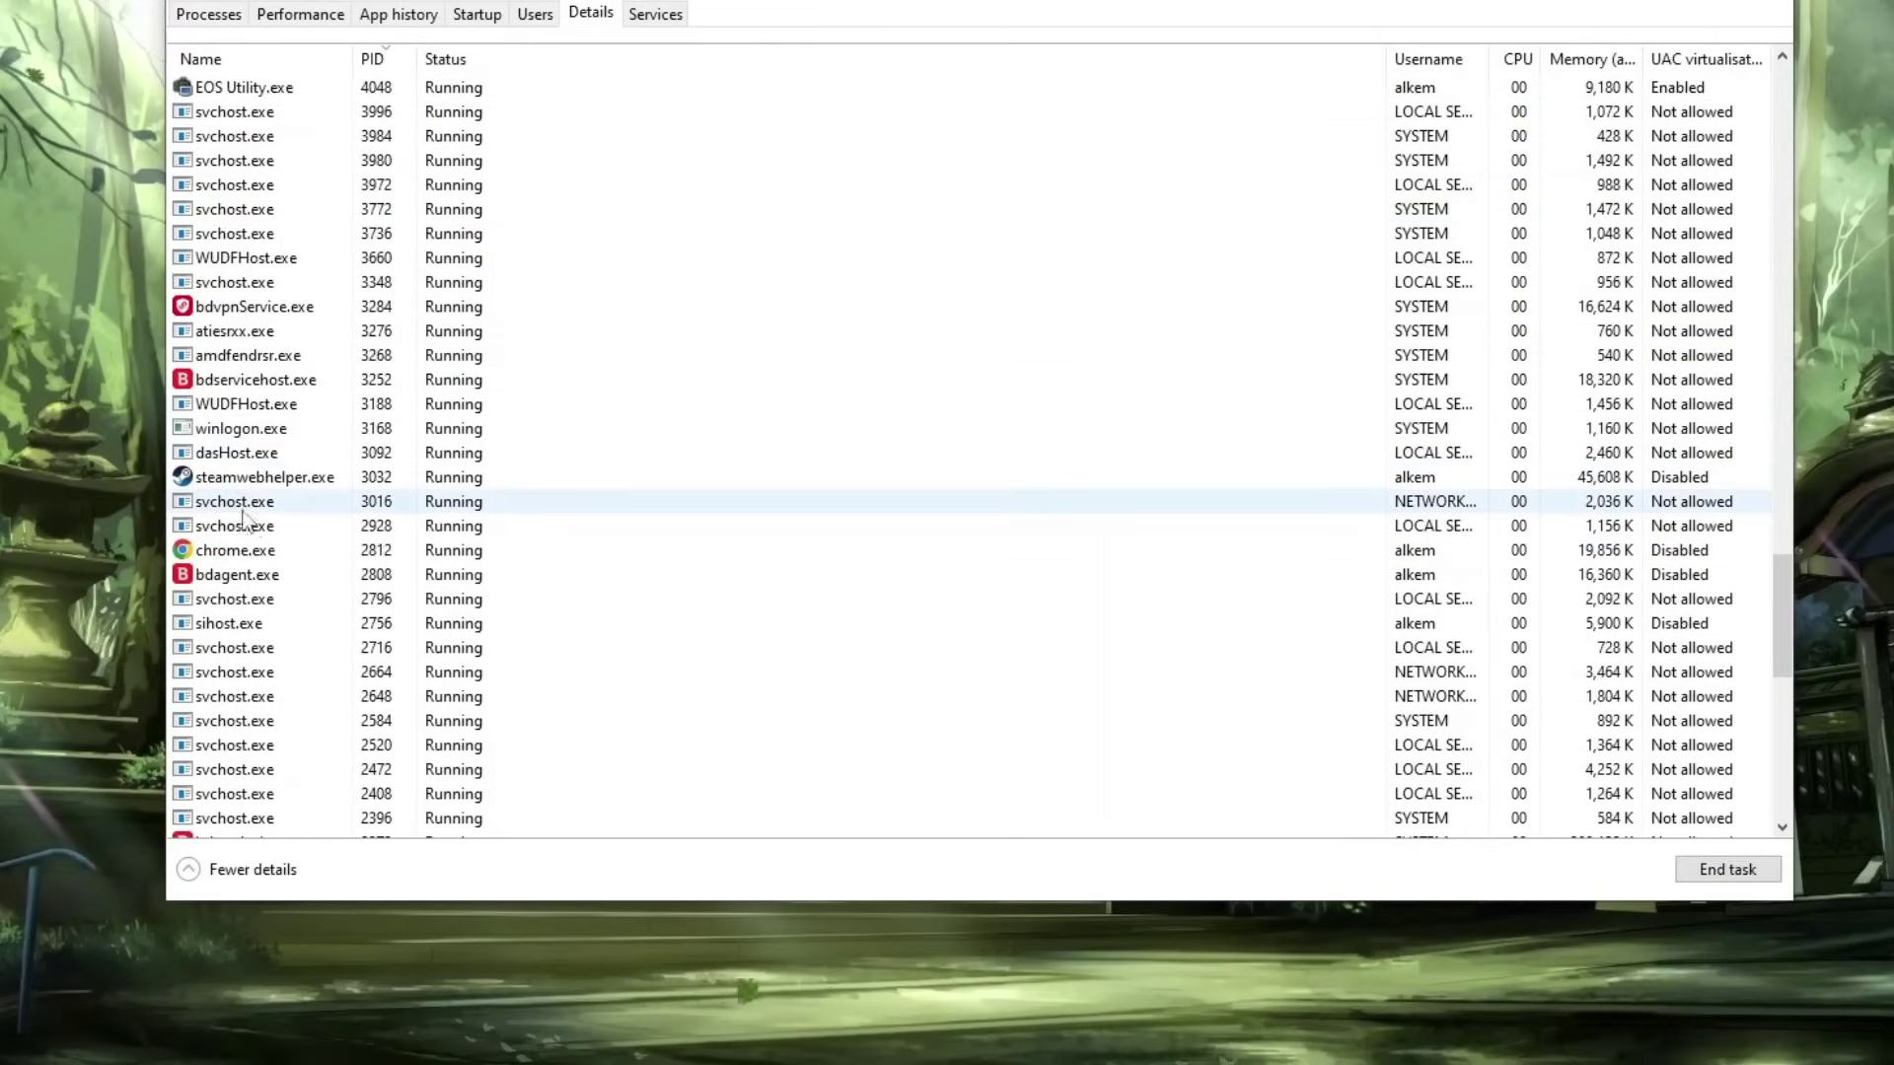
scroll(245, 515, down, 5)
scroll(252, 511, up, 8)
scroll(267, 510, down, 10)
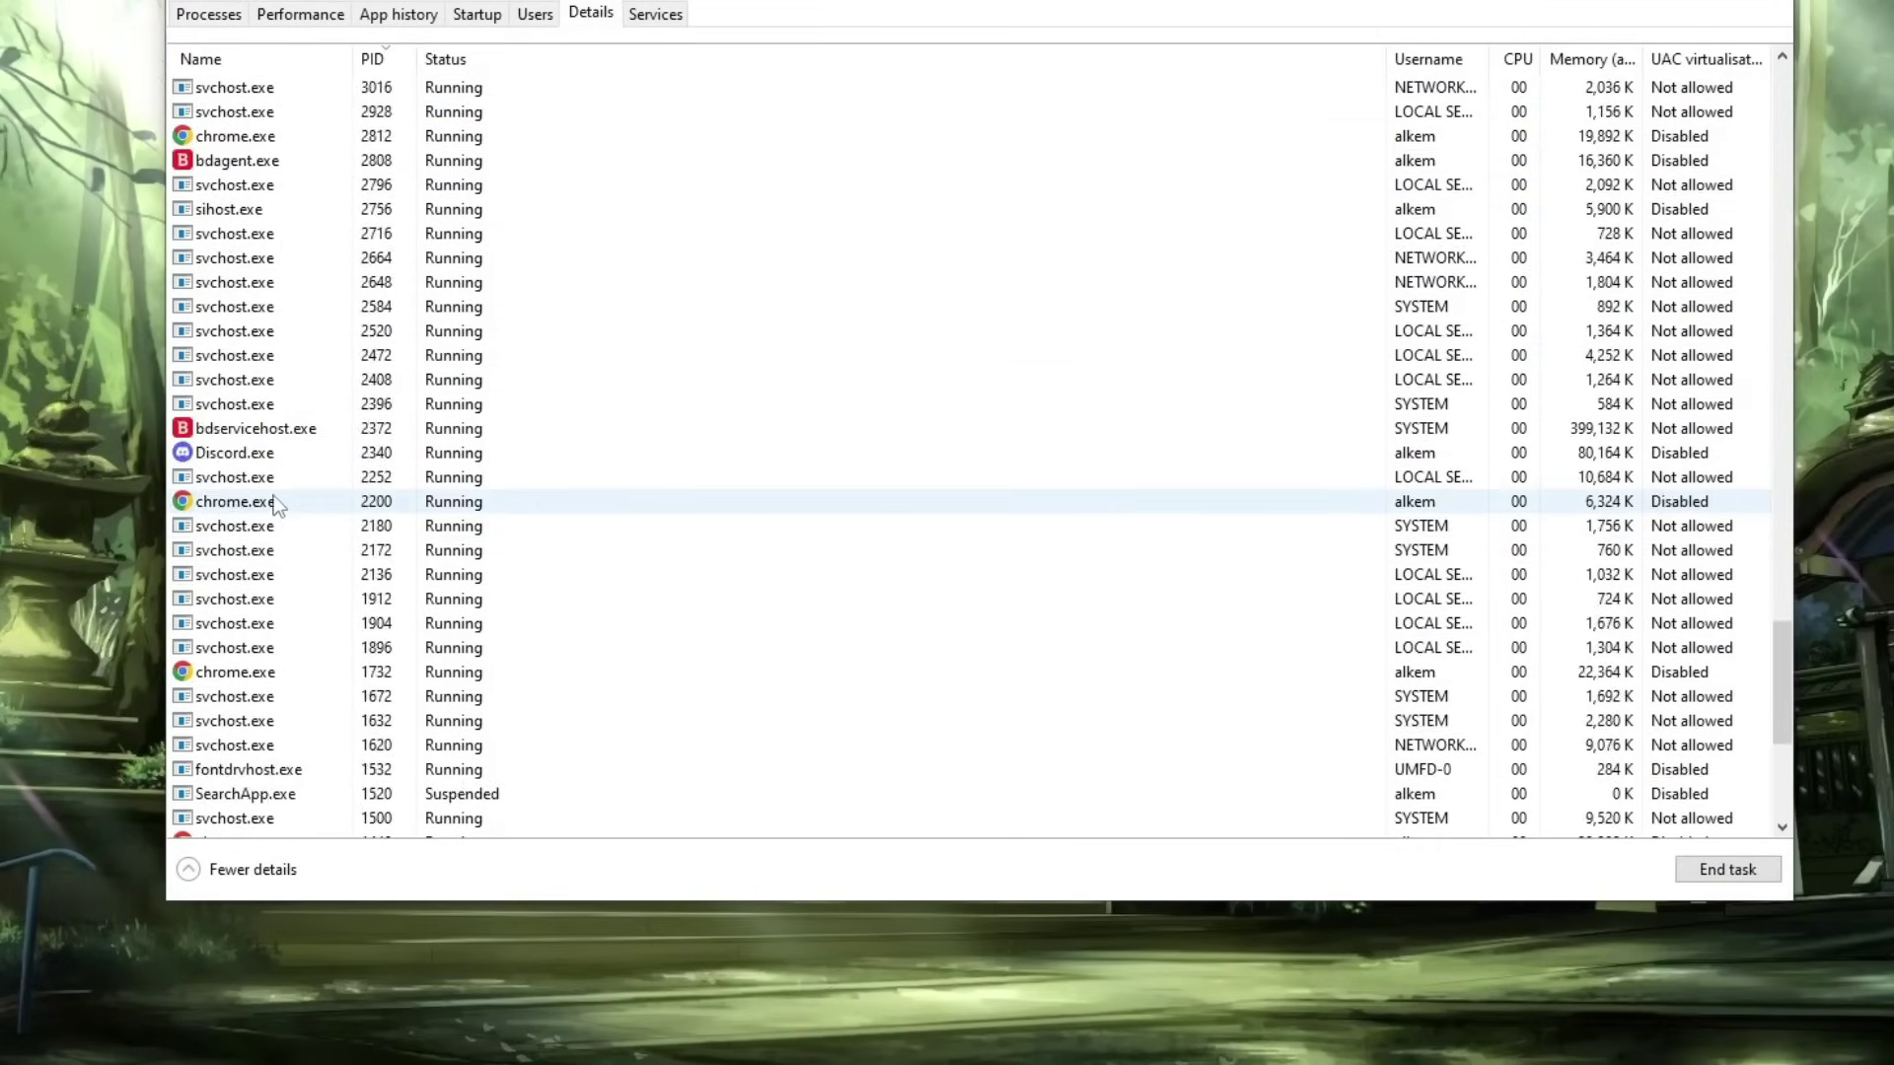
scroll(277, 507, down, 8)
scroll(277, 506, up, 8)
scroll(276, 506, down, 5)
scroll(276, 507, up, 10)
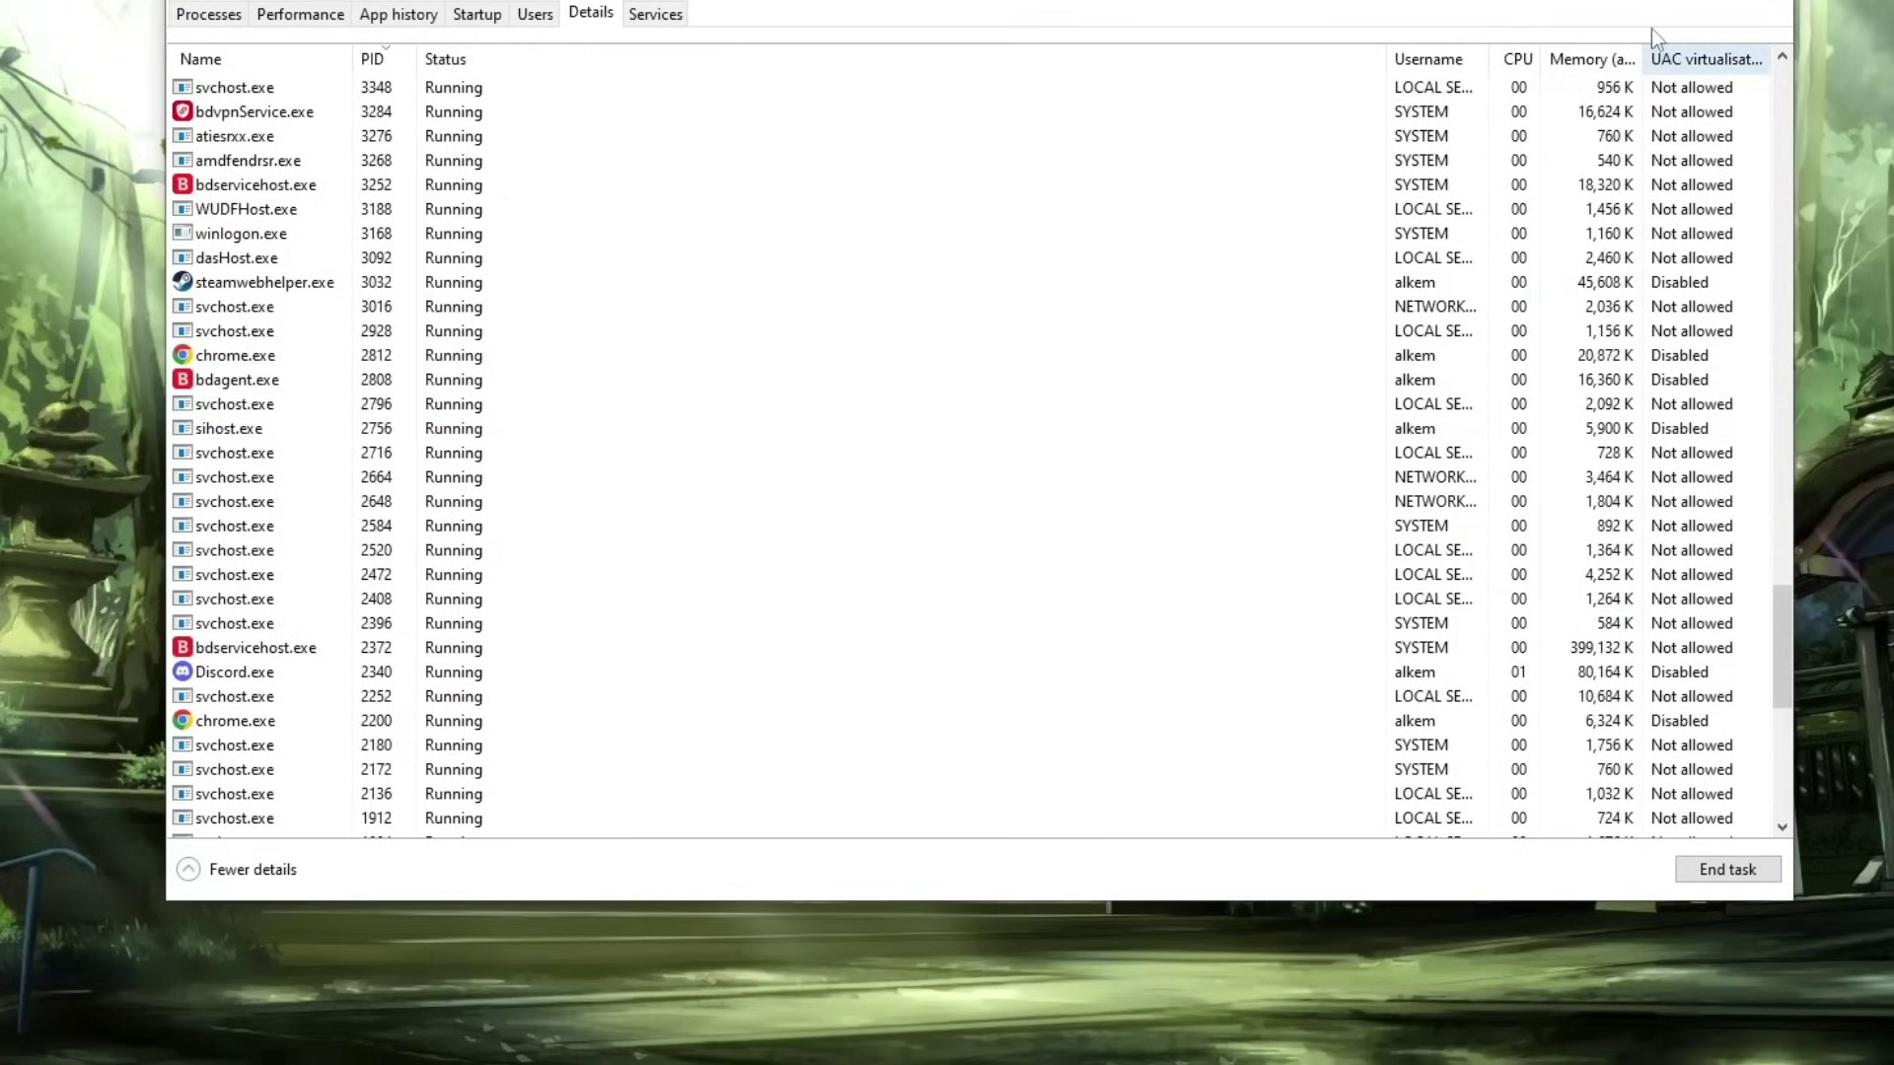
click(237, 379)
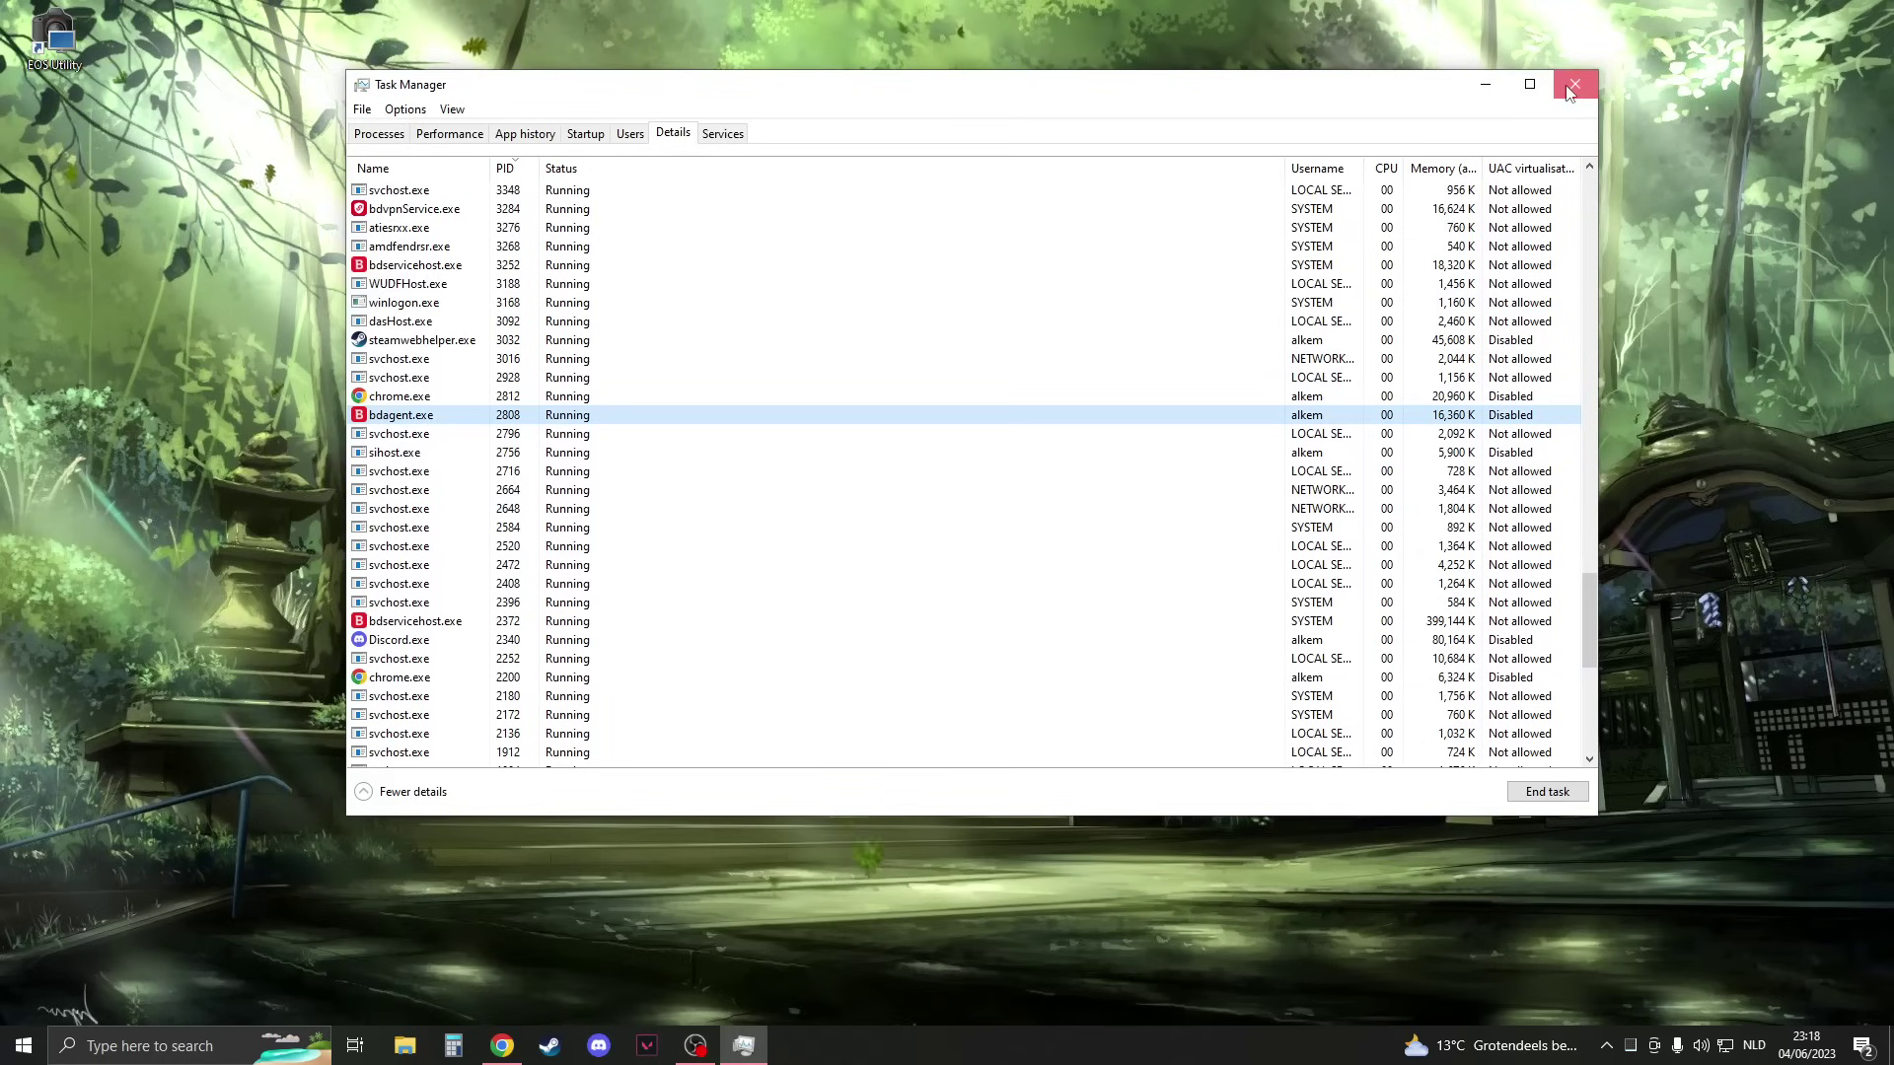
click(1573, 135)
click(173, 1051)
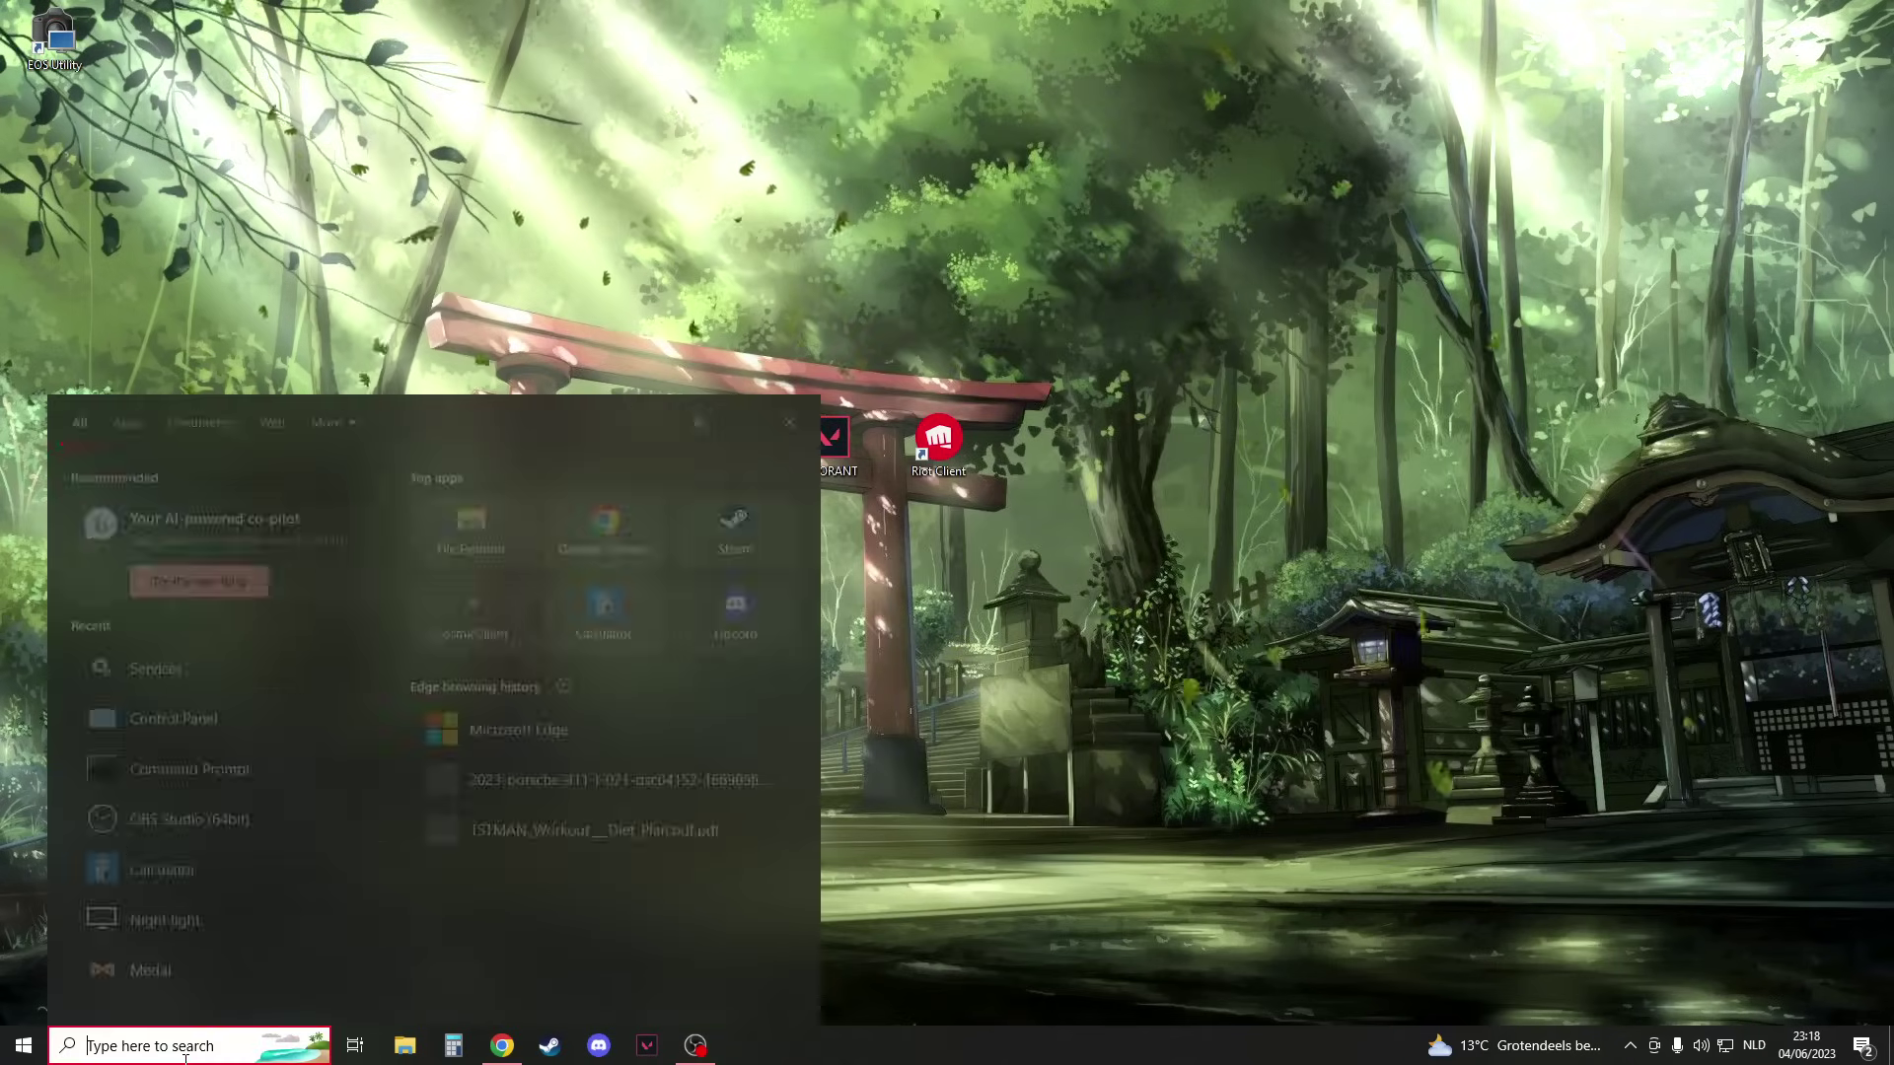
text(%appdata%)
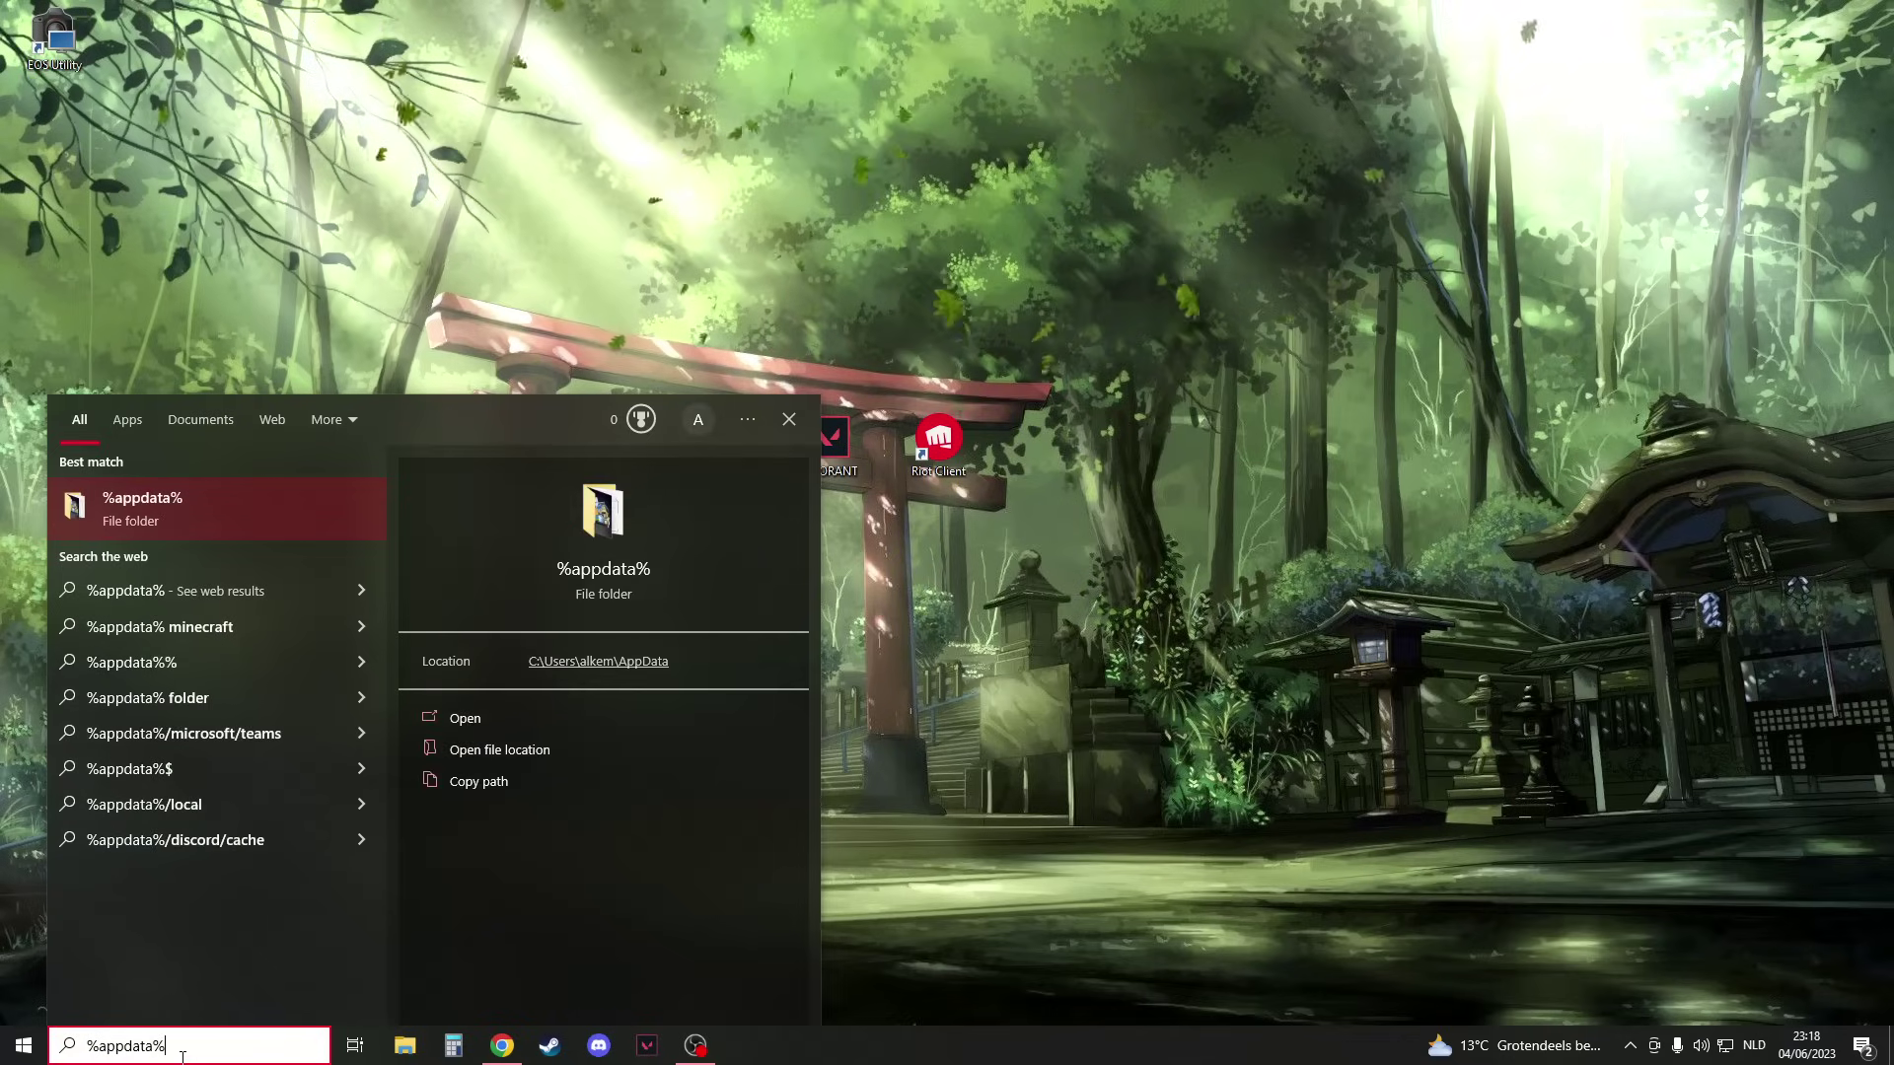
- Delete RiotClientSettings.yaml from AppData\Local\Riot Games\Riot Client\Config
click(486, 714)
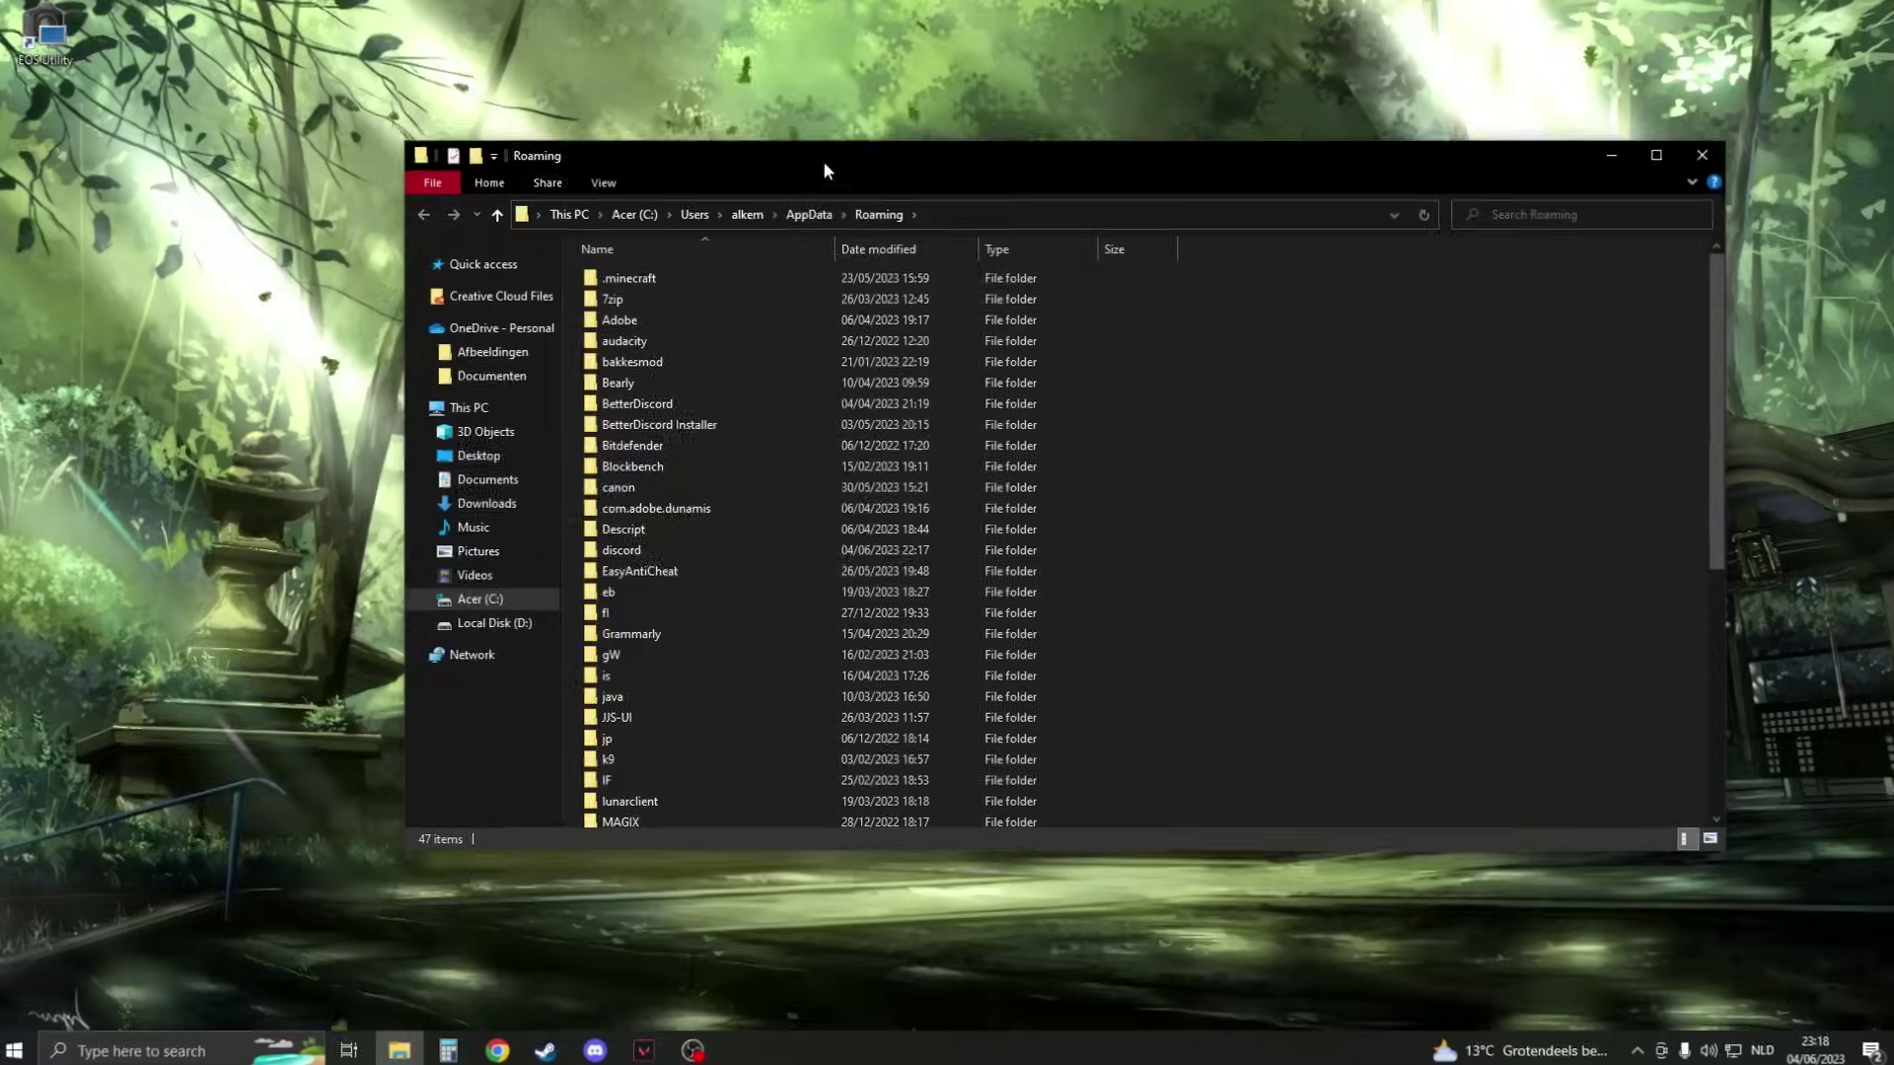
click(735, 114)
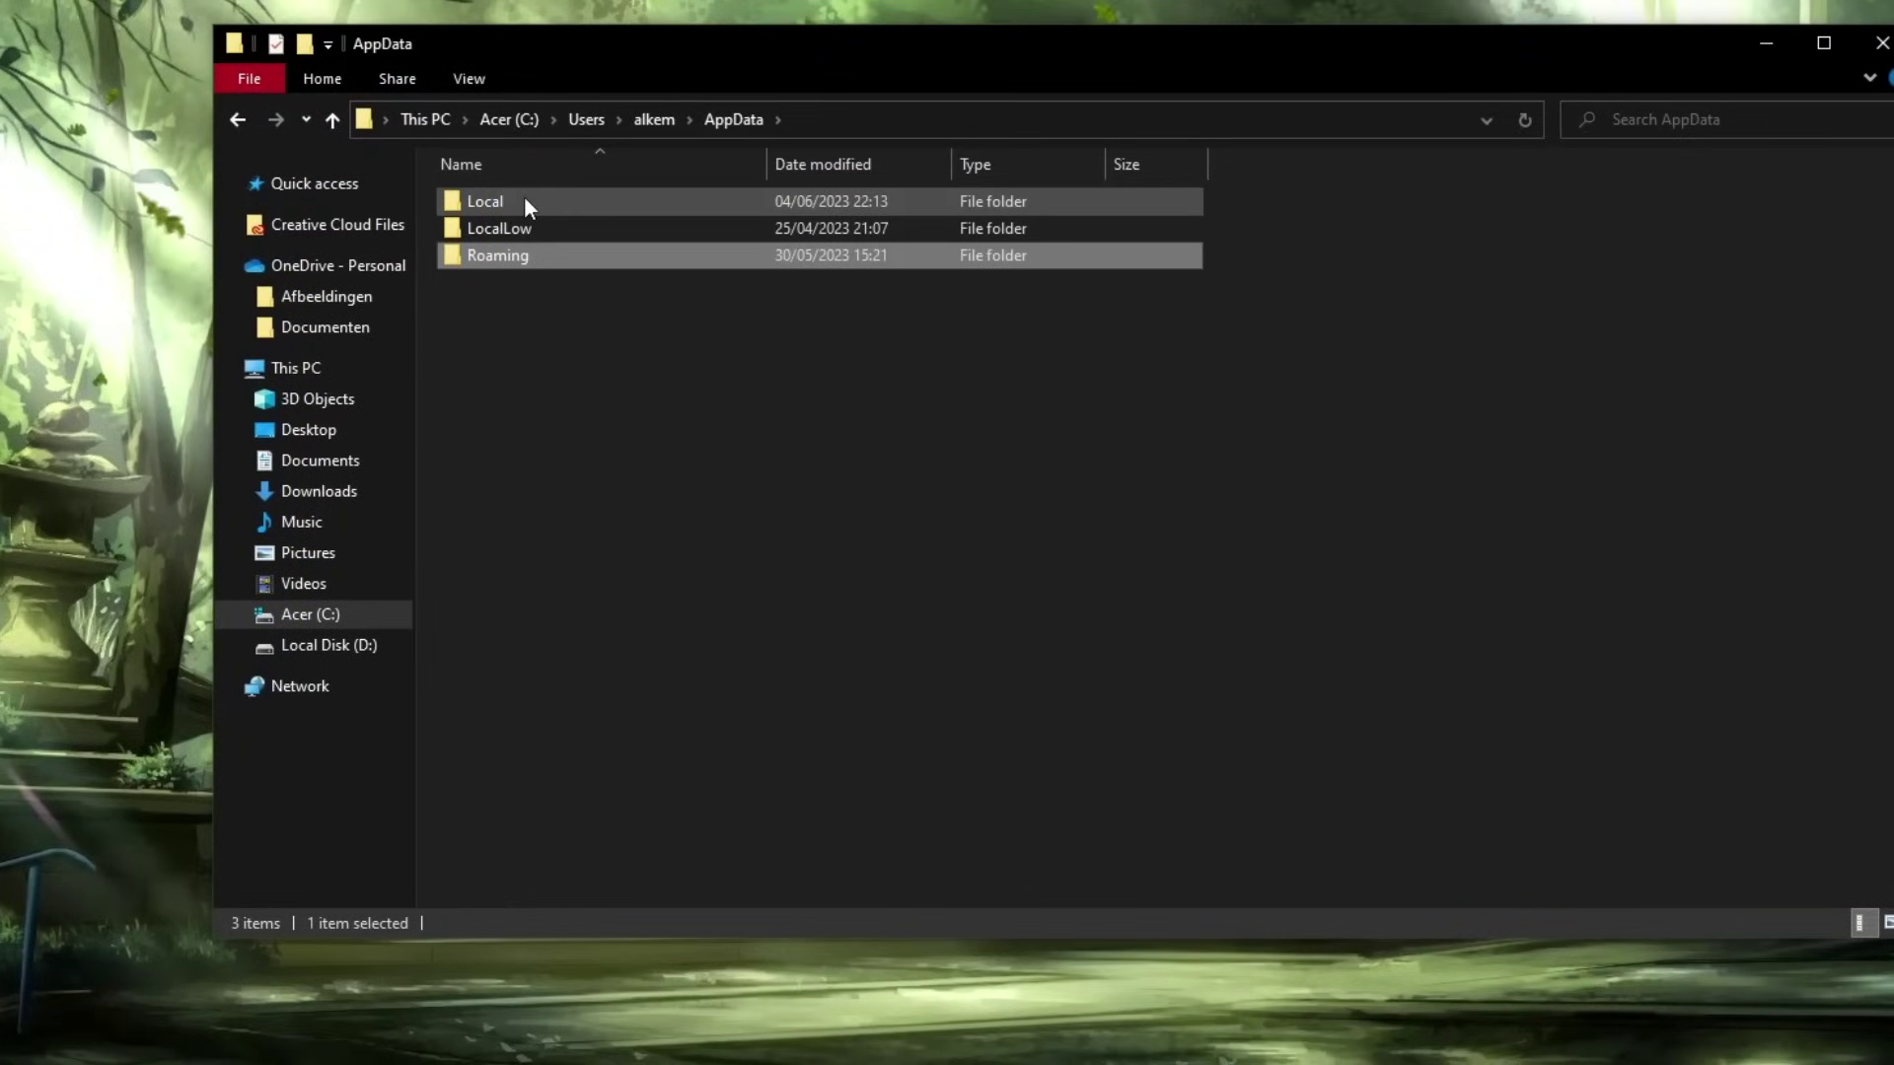
double_click(485, 200)
scroll(604, 505, down, 5)
scroll(604, 504, down, 3)
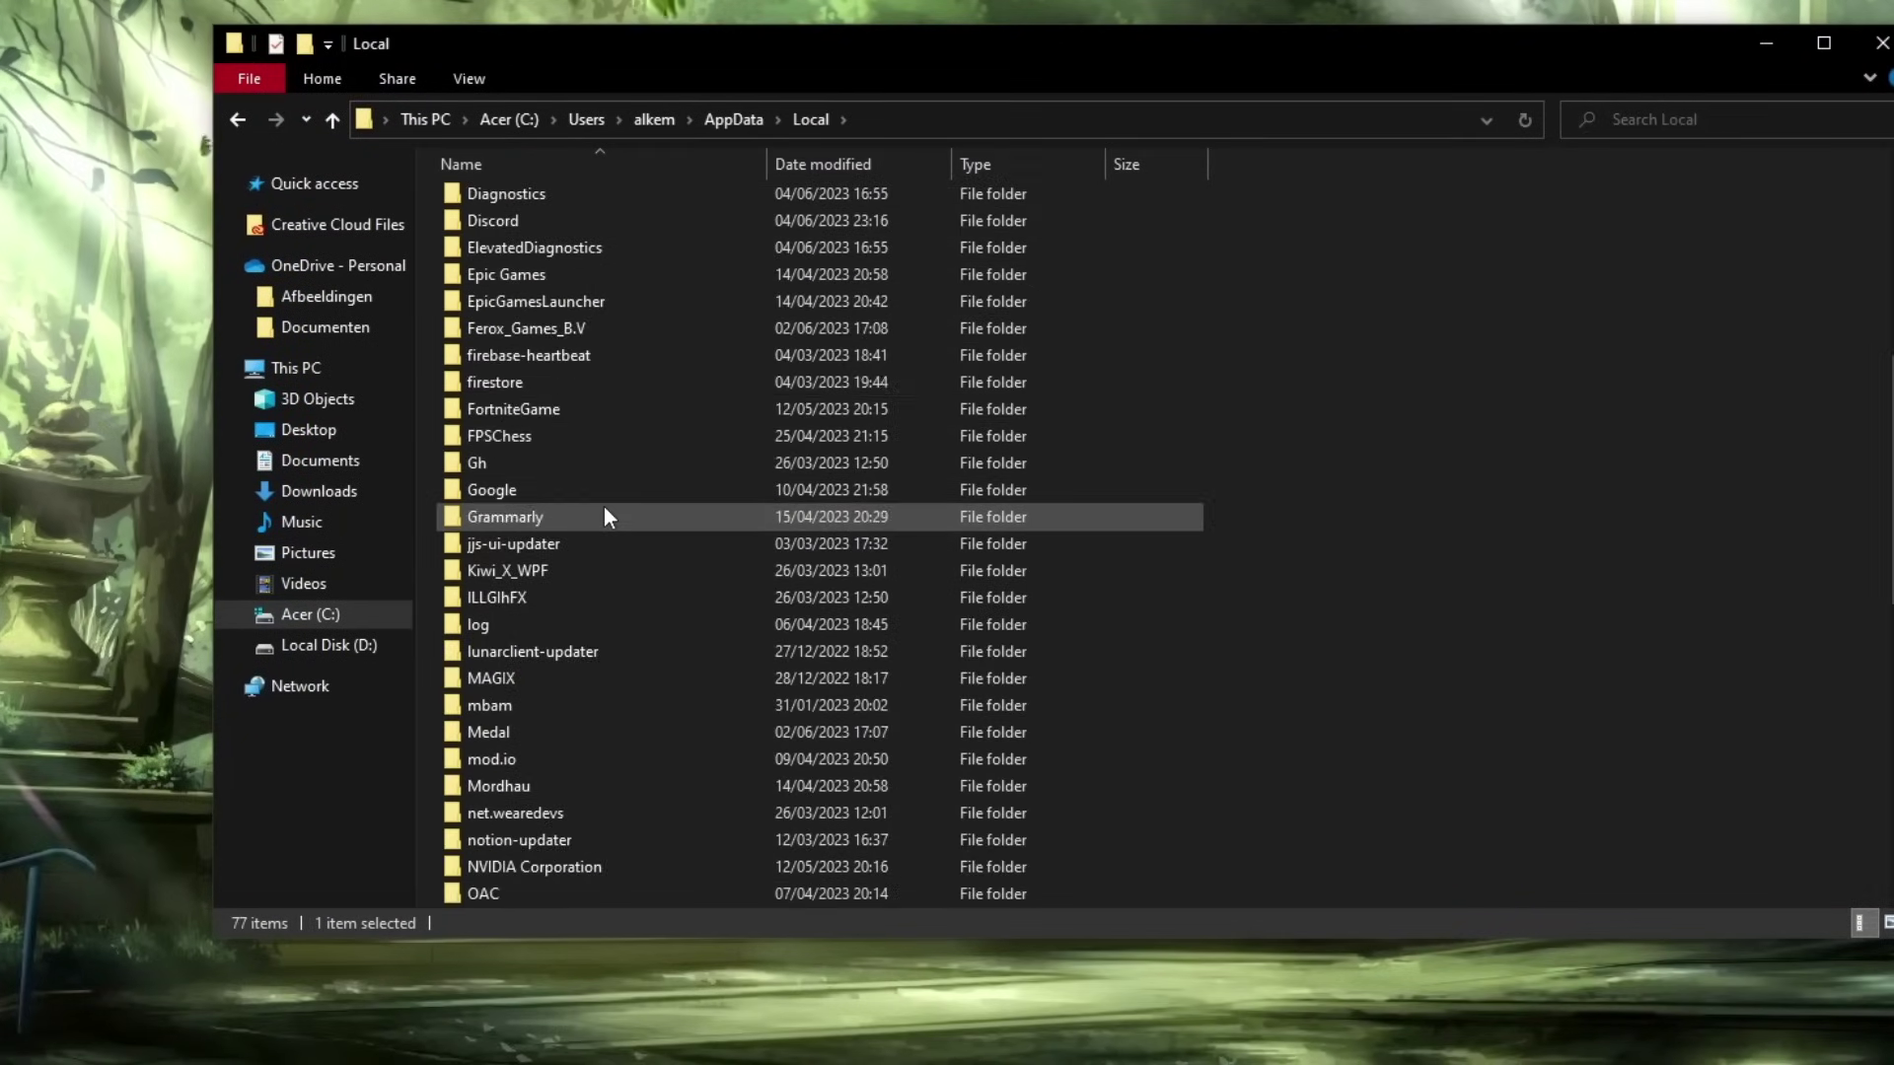
scroll(563, 355, down, 5)
click(571, 490)
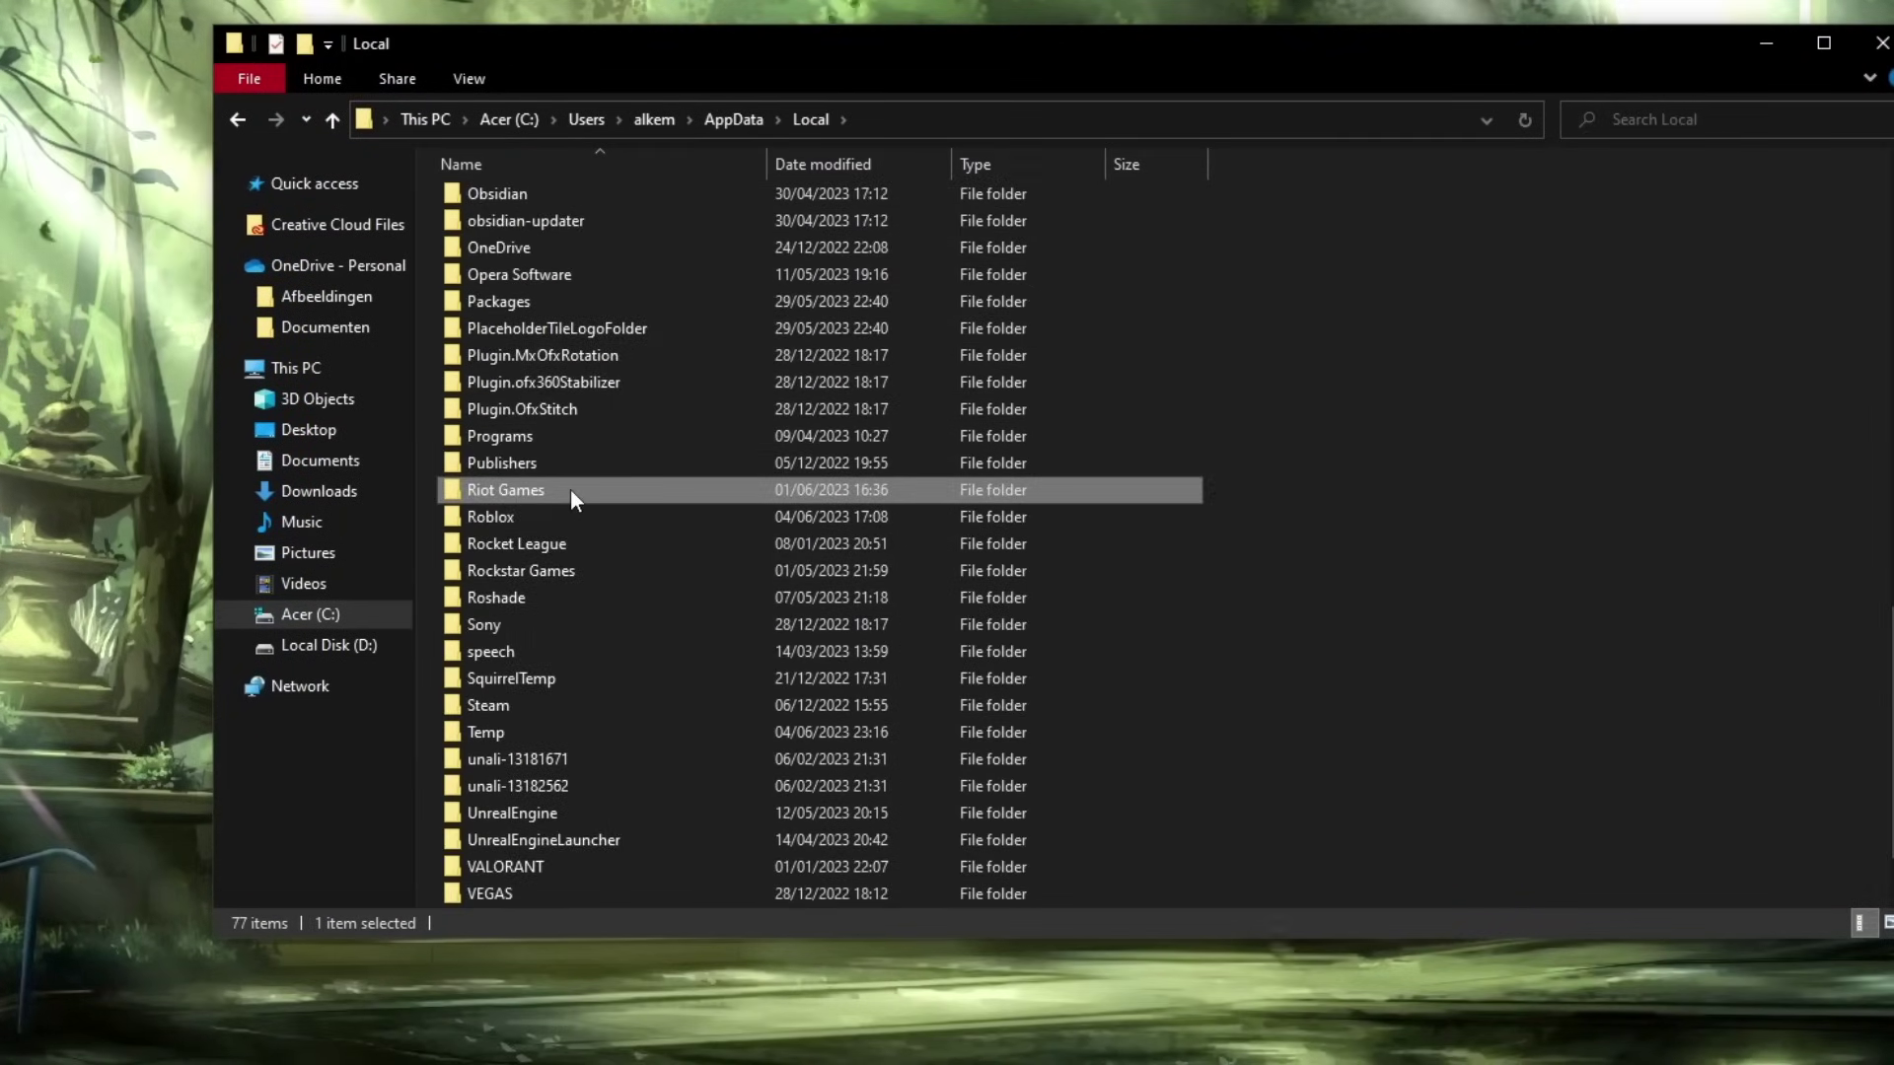
double_click(570, 489)
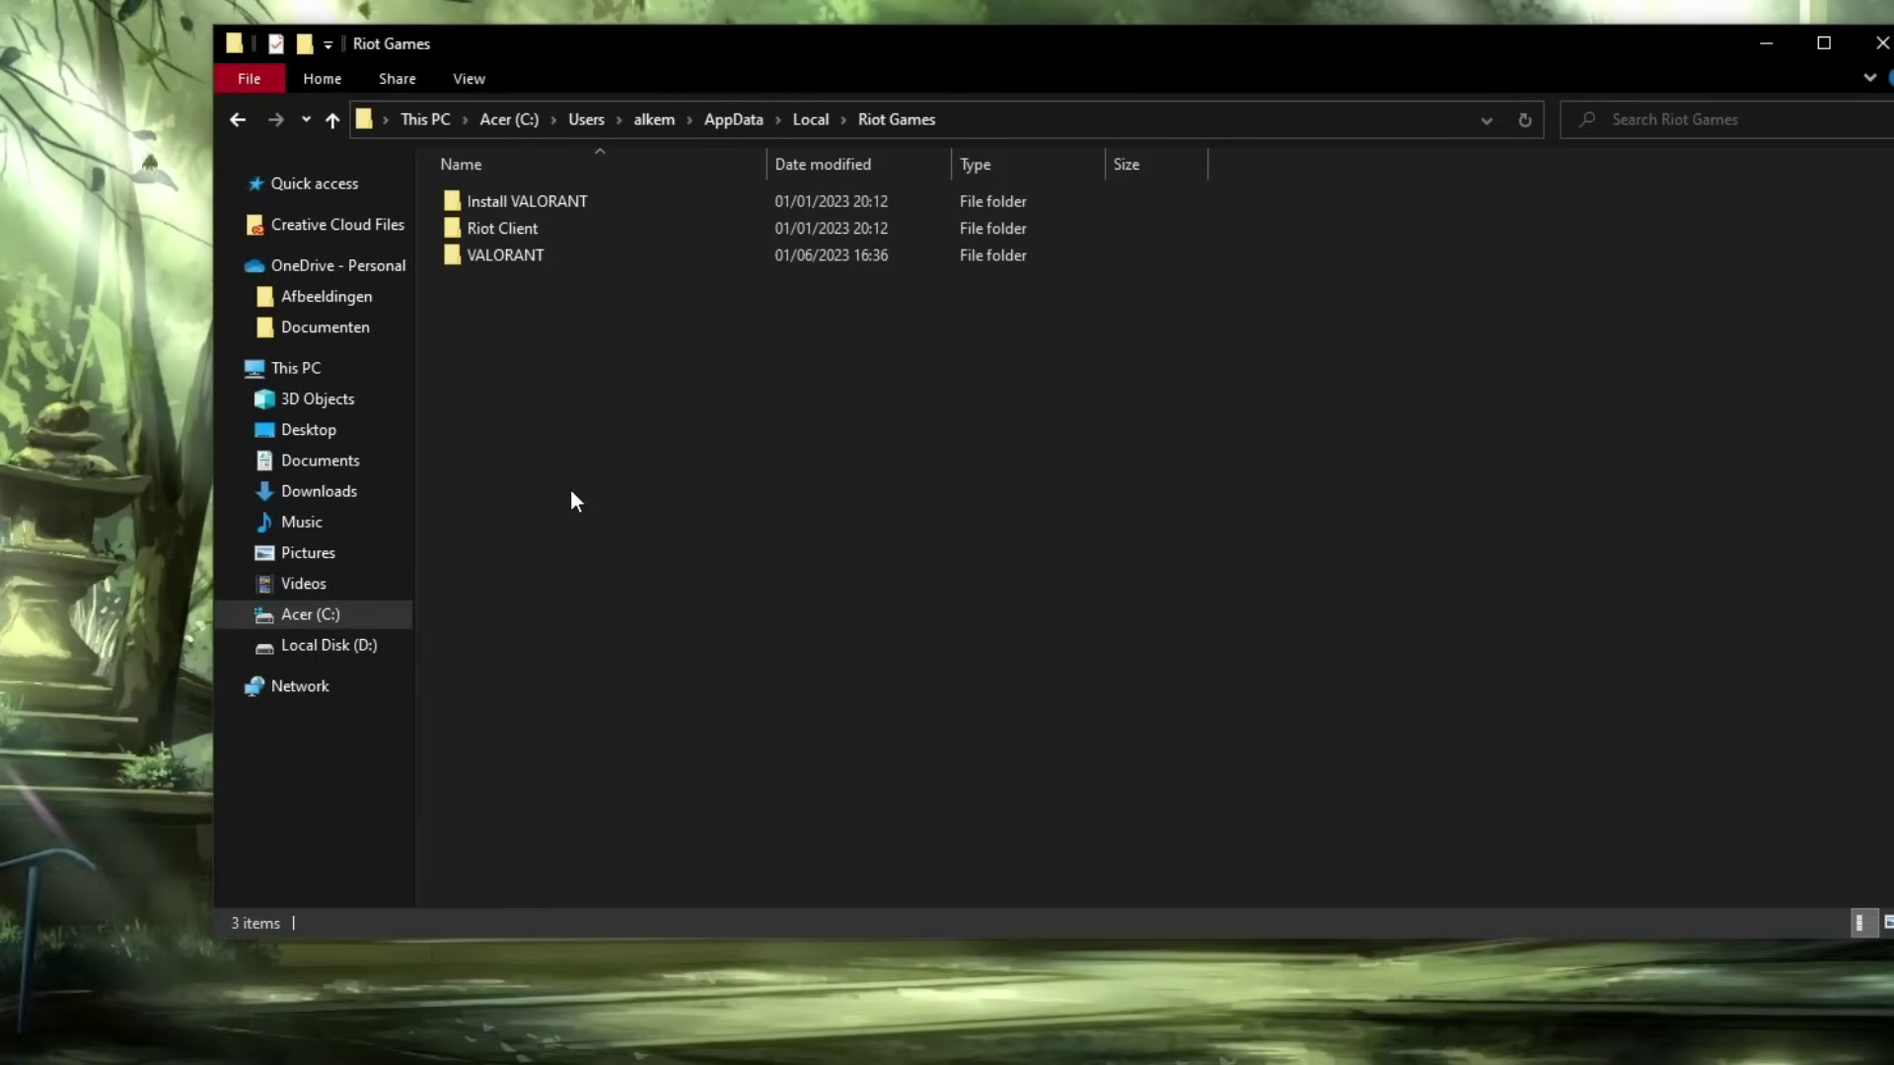
double_click(524, 230)
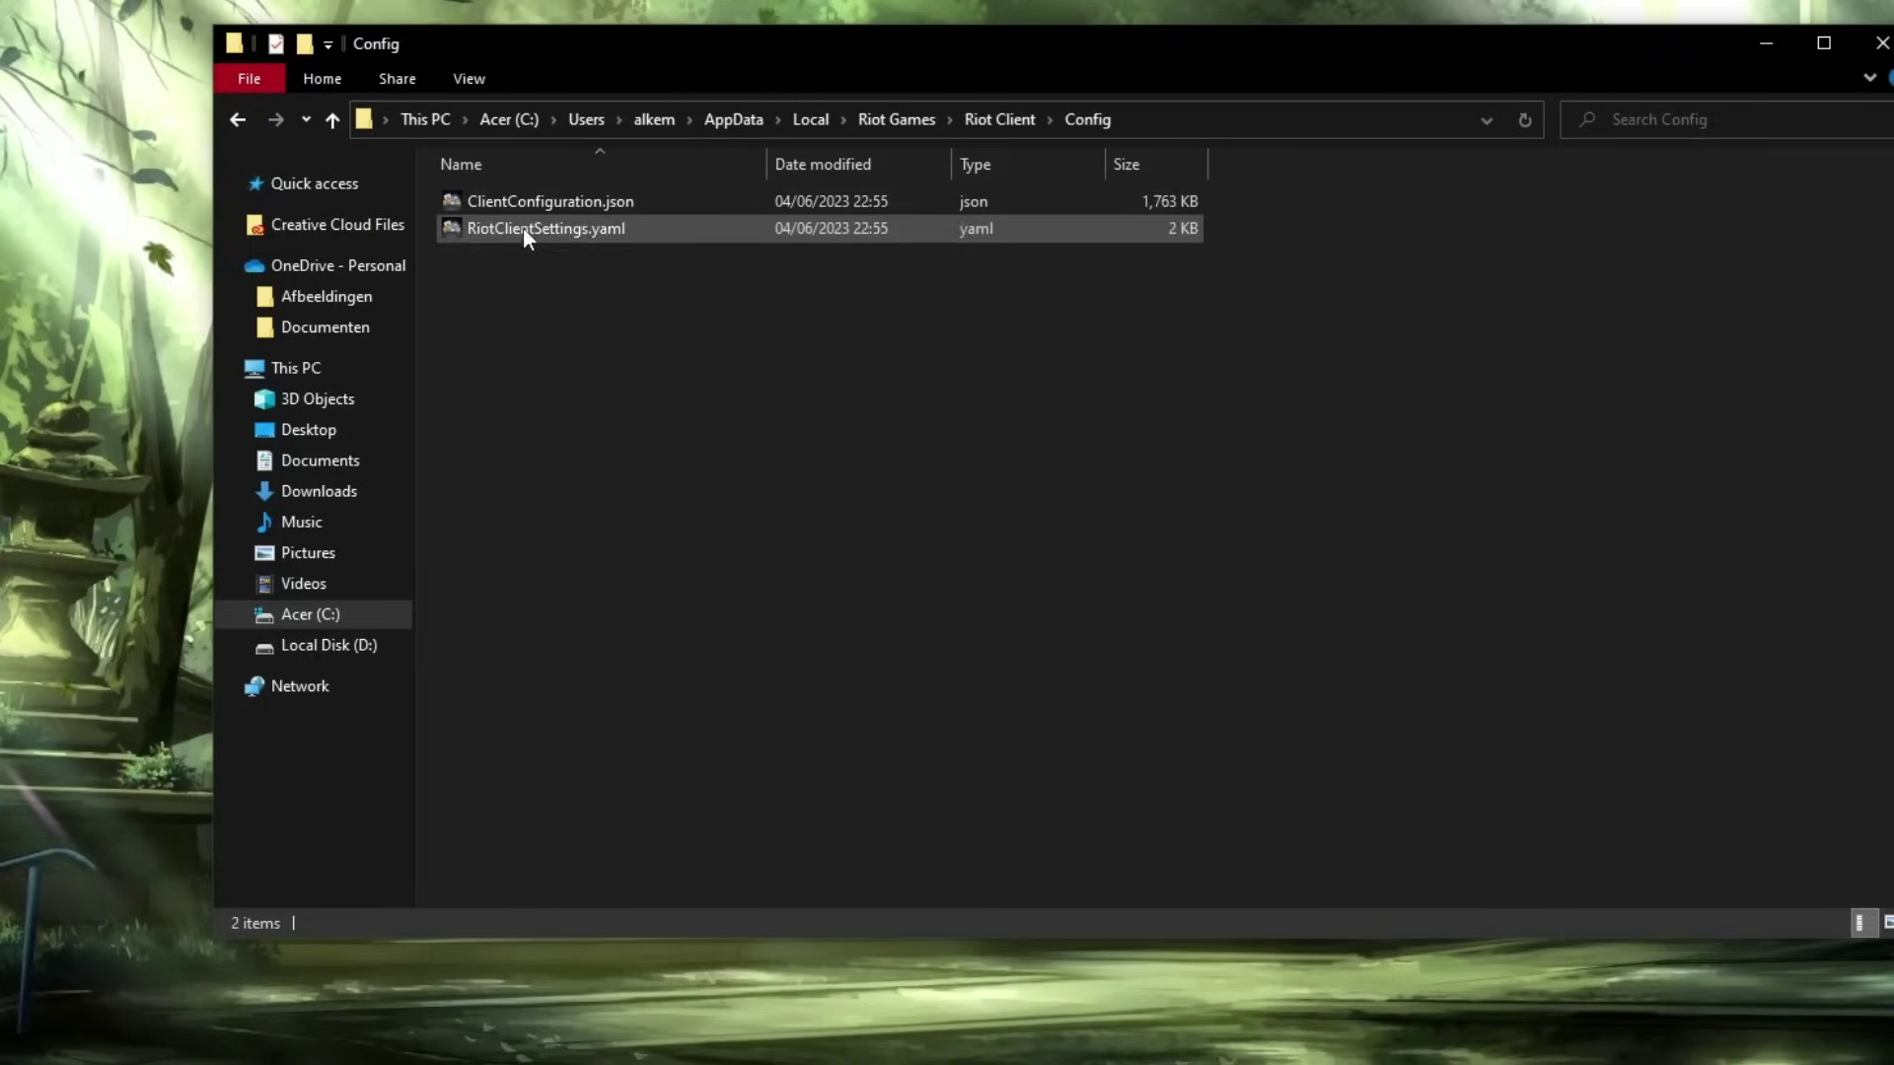
click(481, 234)
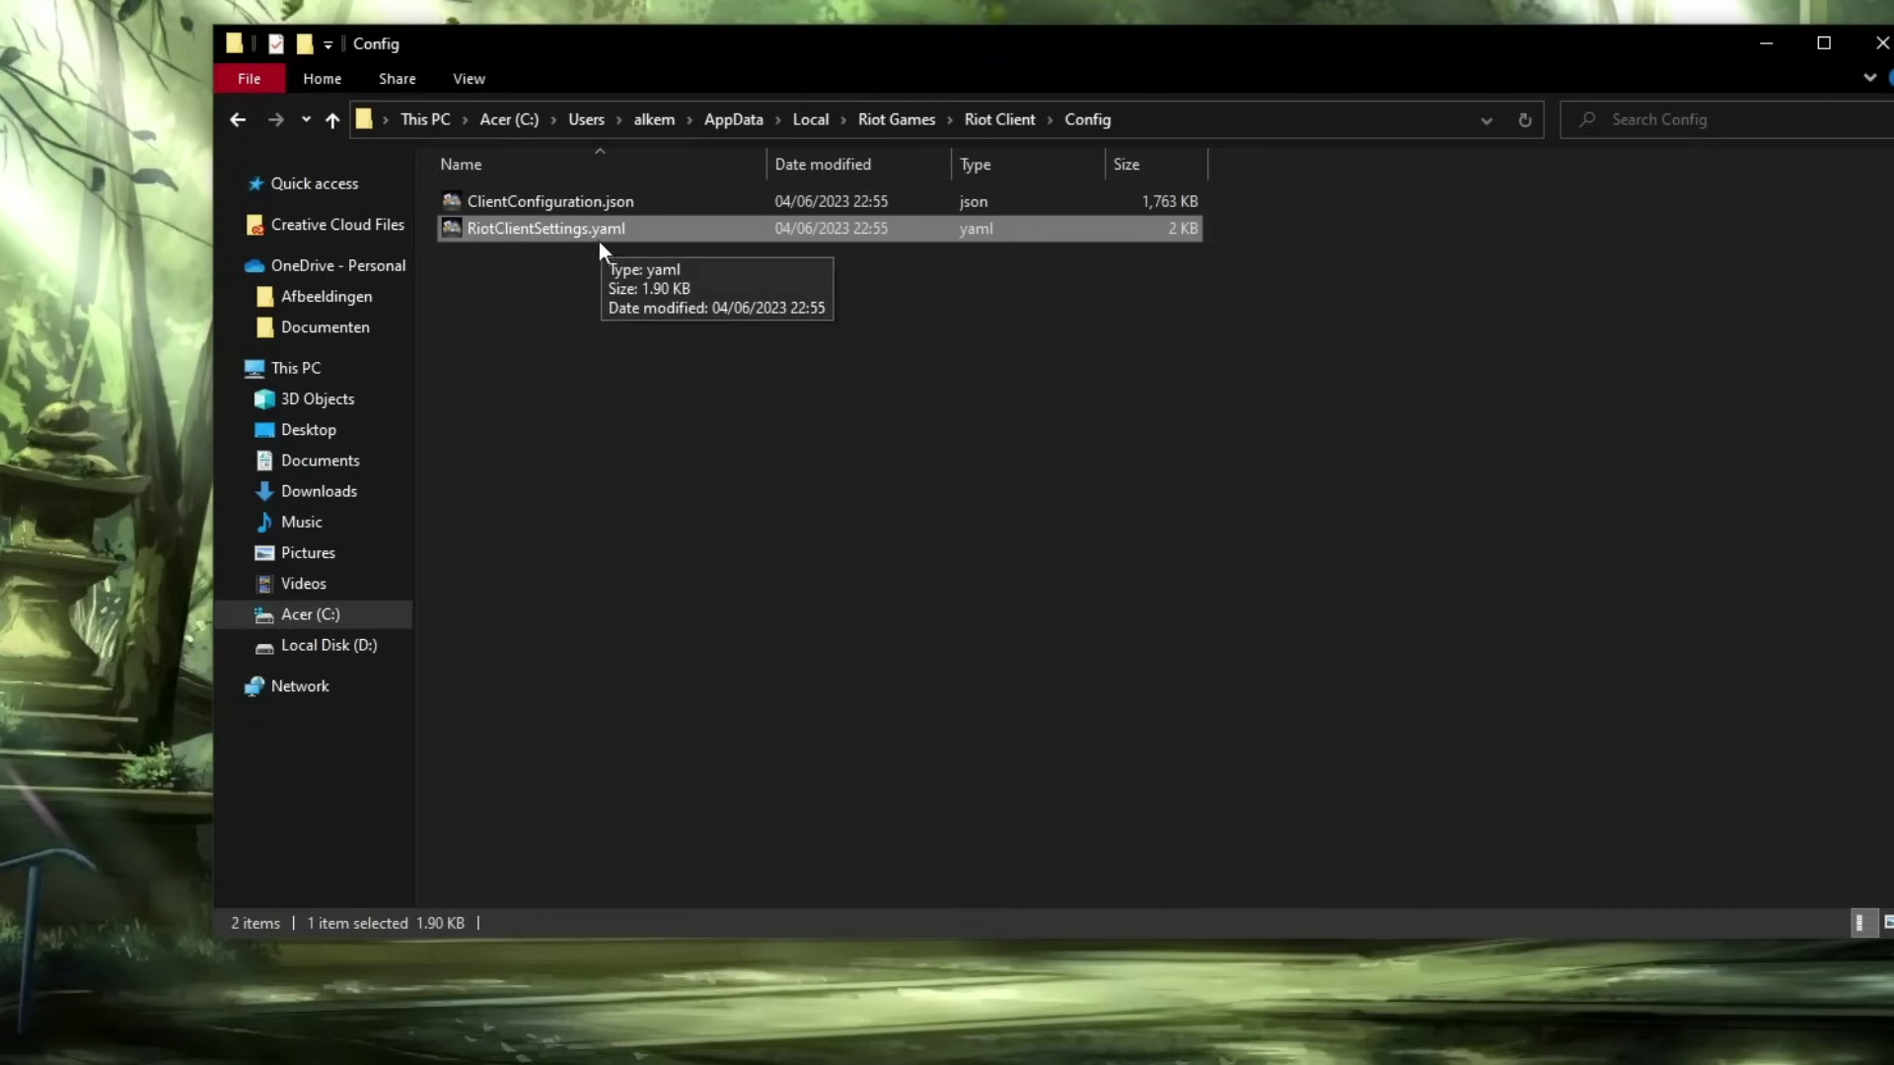
right_click(573, 234)
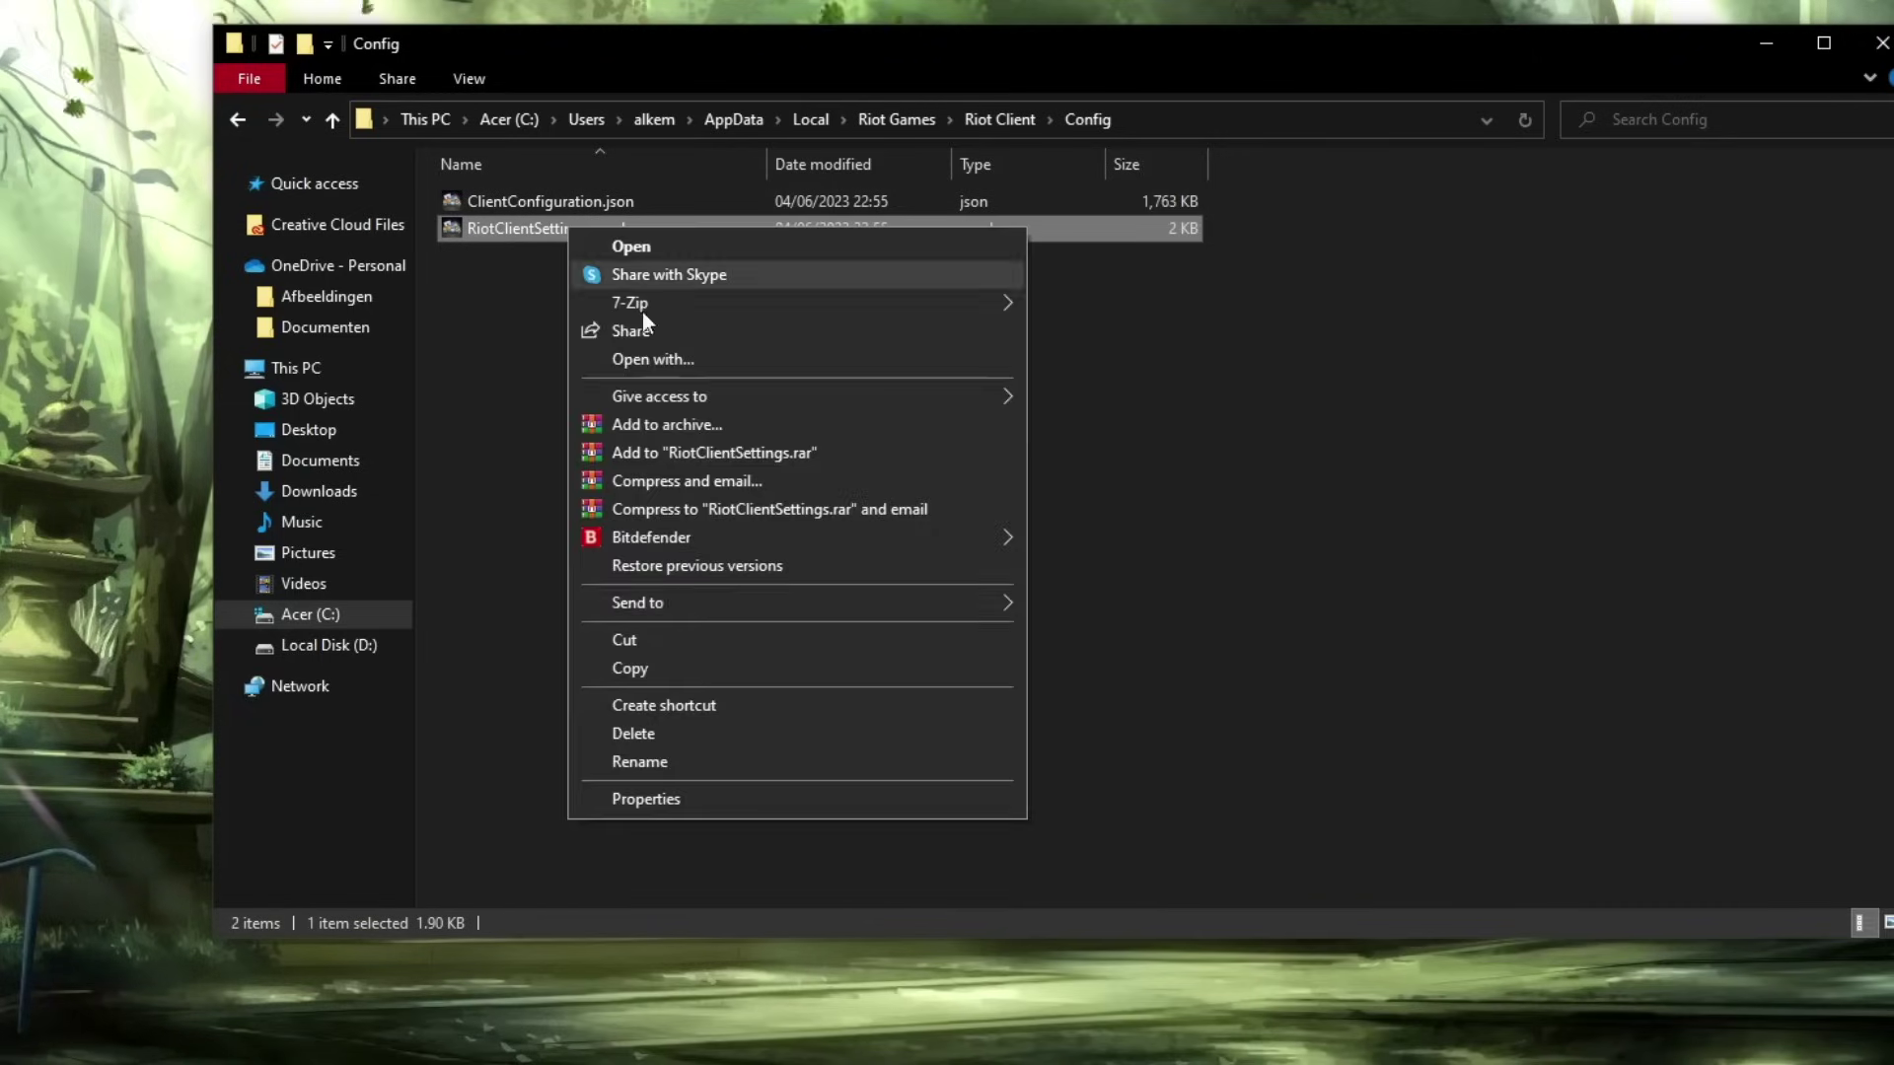
click(660, 735)
- Close Explorer and reopen the Roaming folder through a %appdata% search
click(1879, 47)
click(177, 1045)
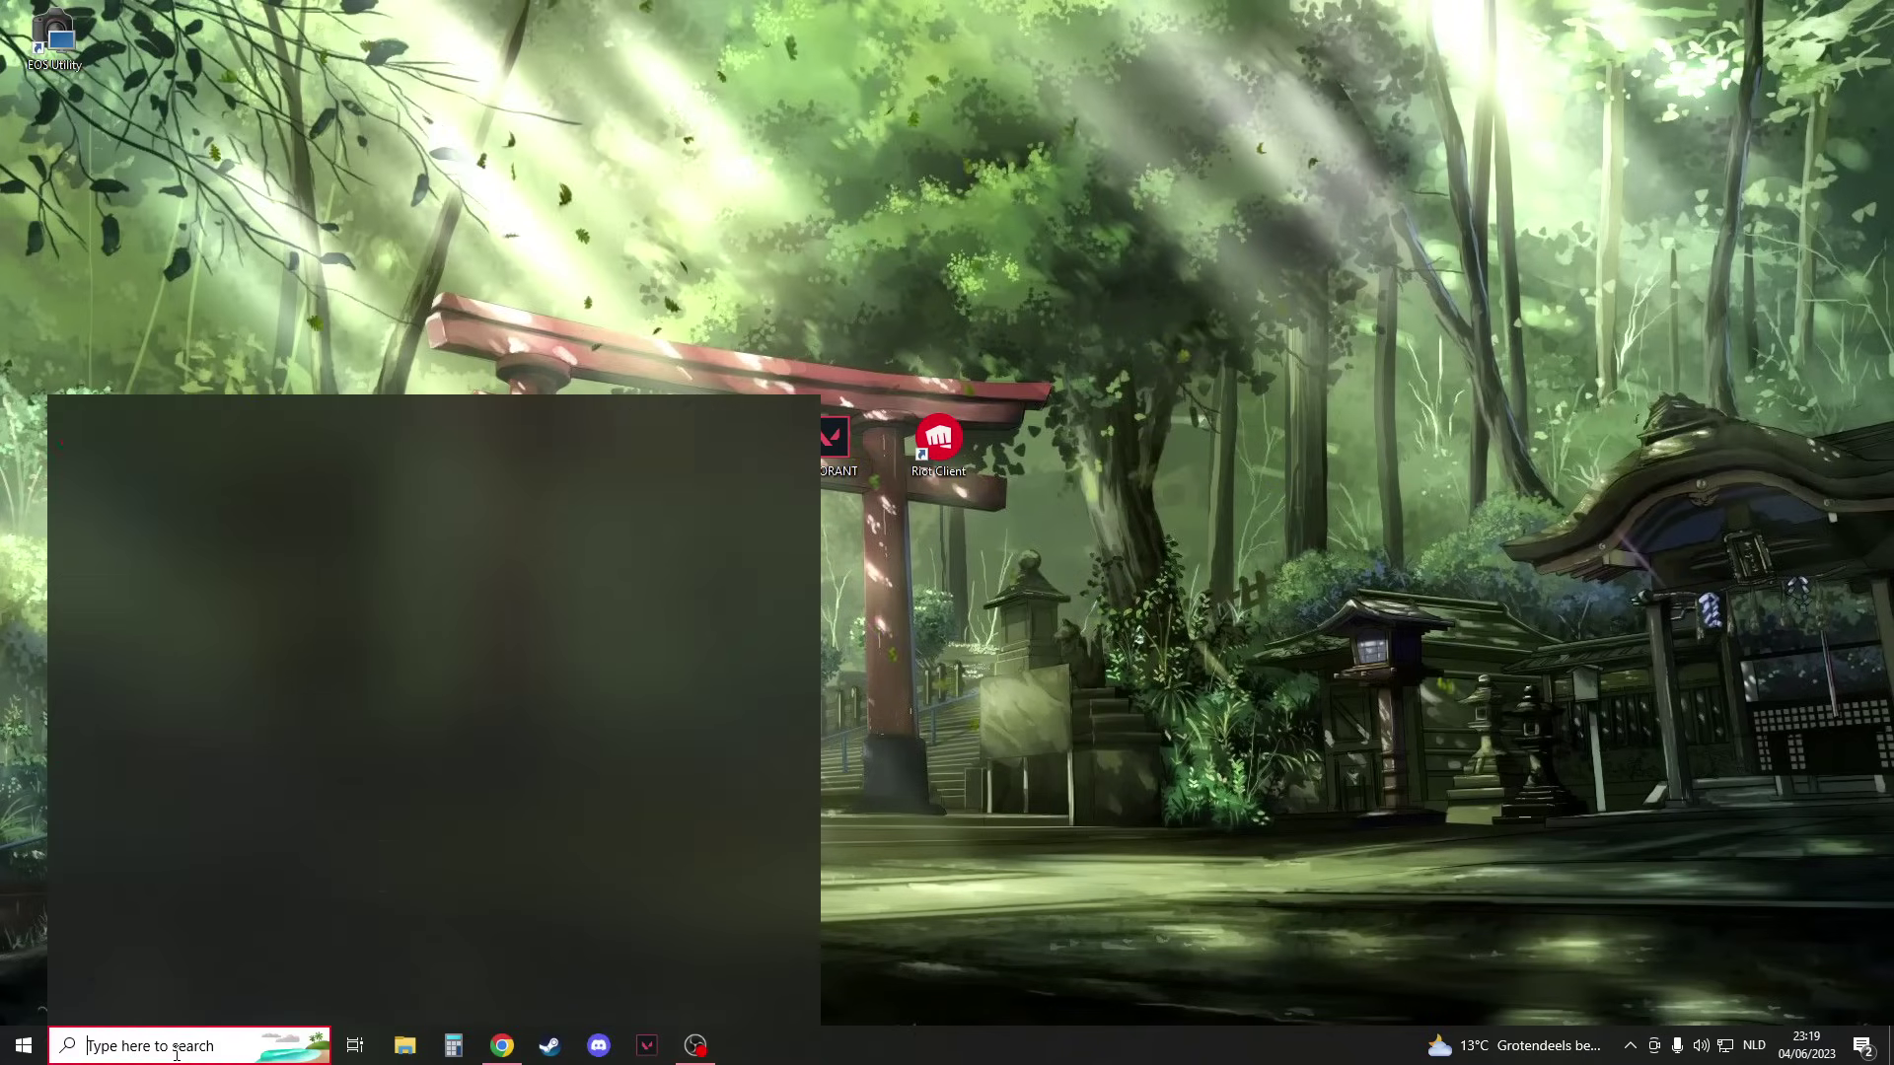
text(%appdata%)
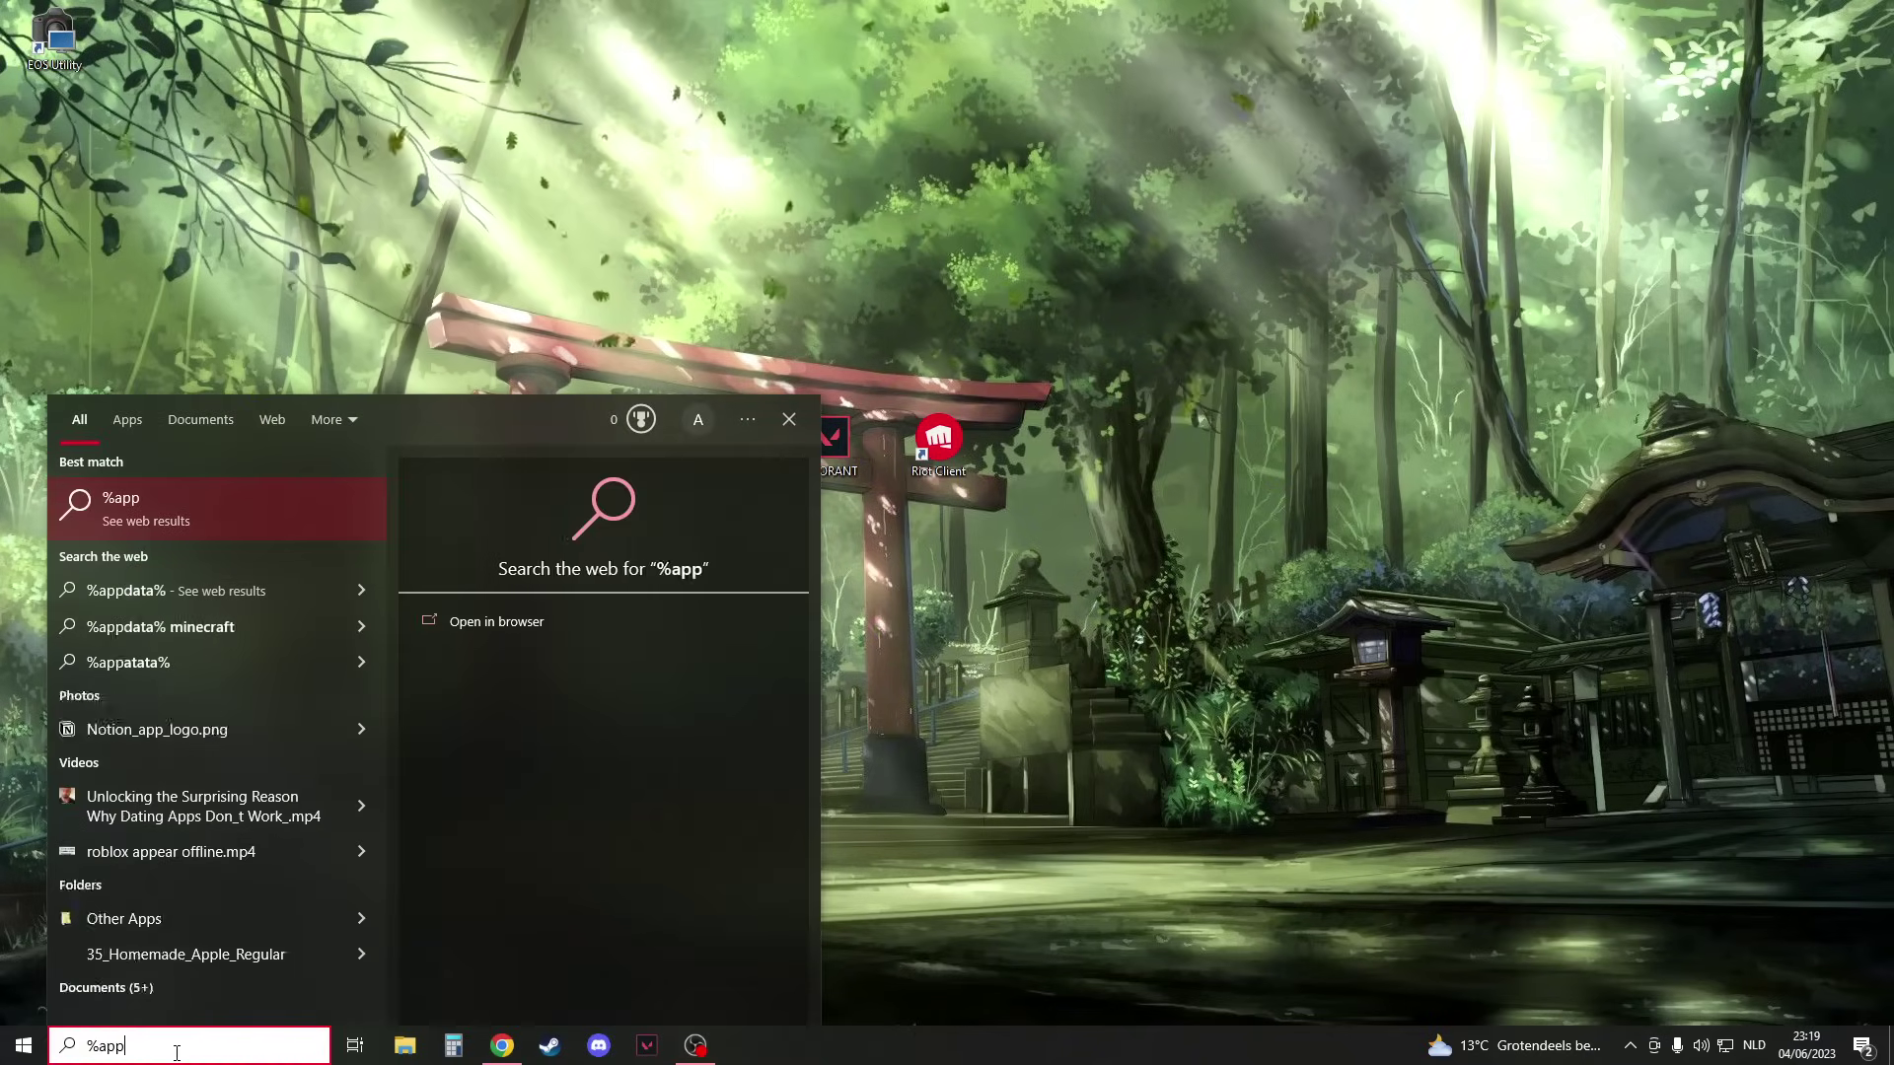
key(Return)
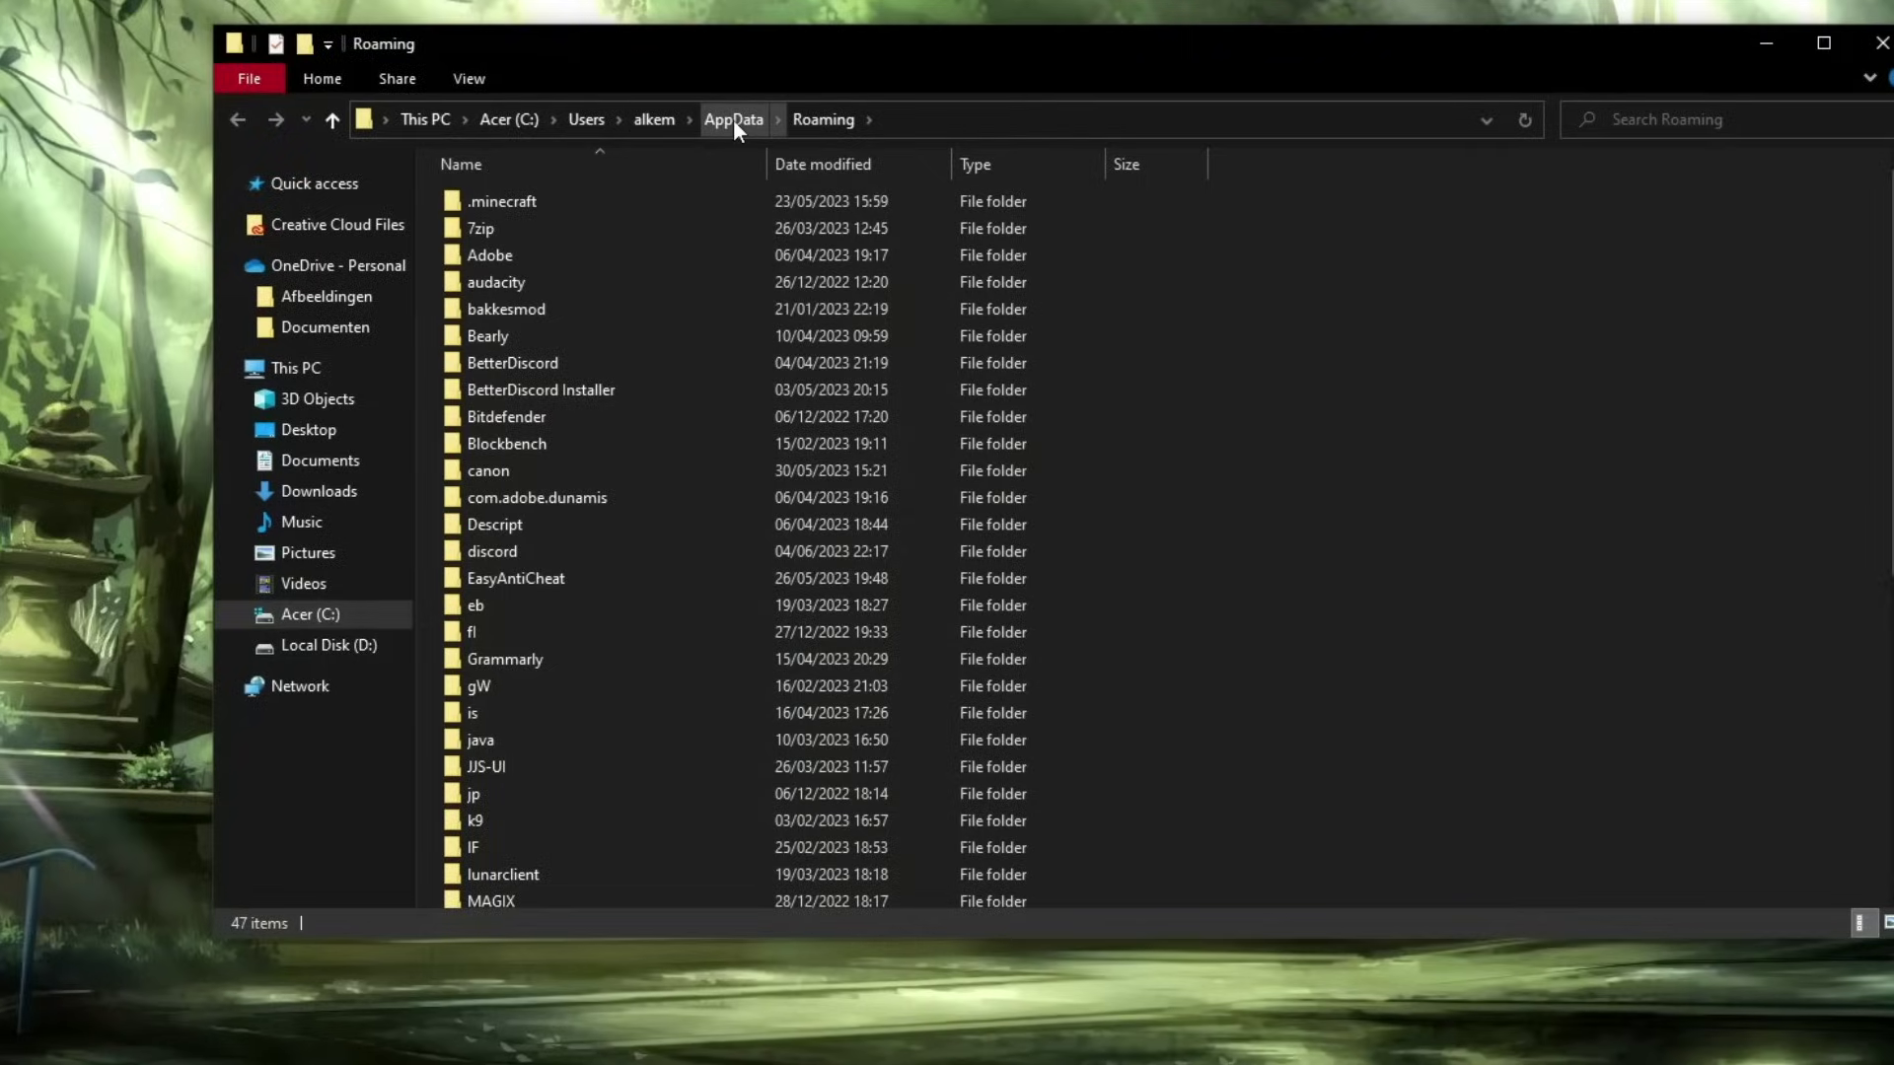
- Navigate to AppData\Local\VALORANT\Saved\Config\CrashReportClient
click(744, 143)
double_click(609, 195)
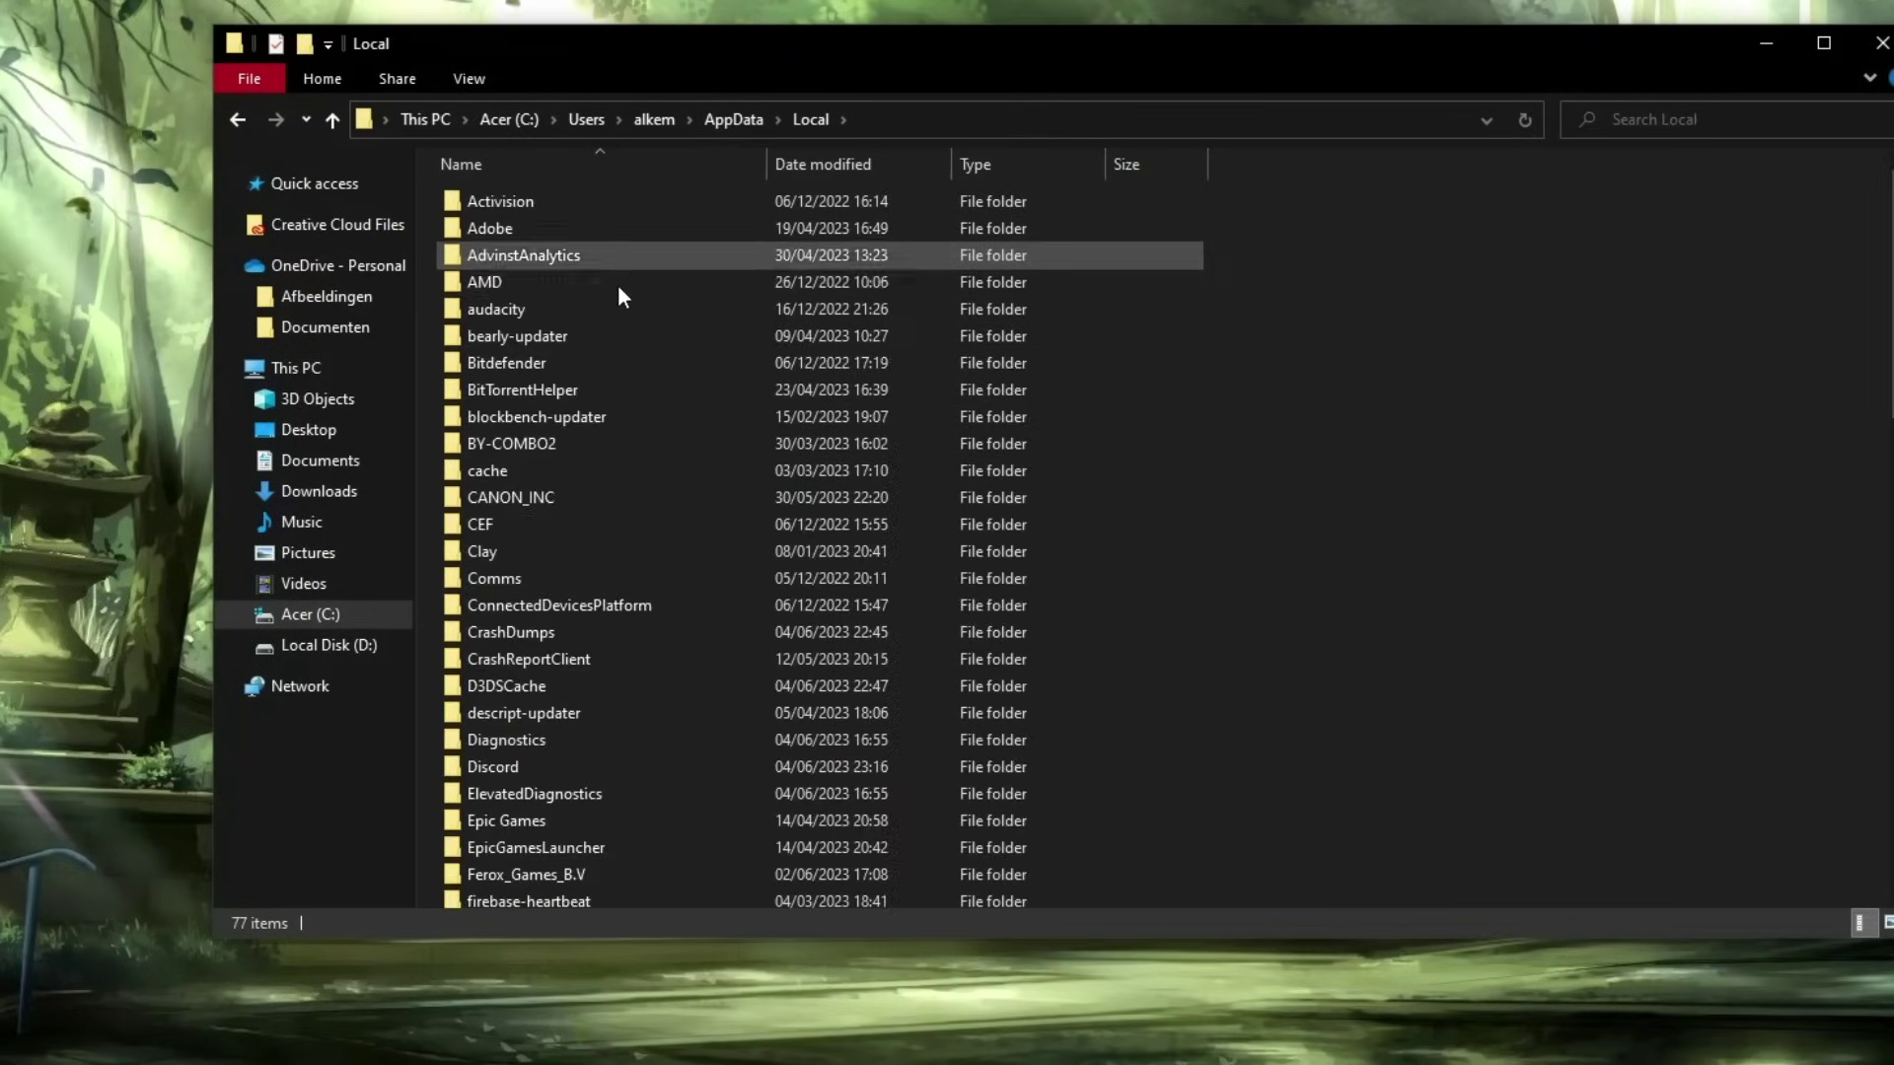
scroll(618, 347, down, 10)
scroll(828, 674, down, 5)
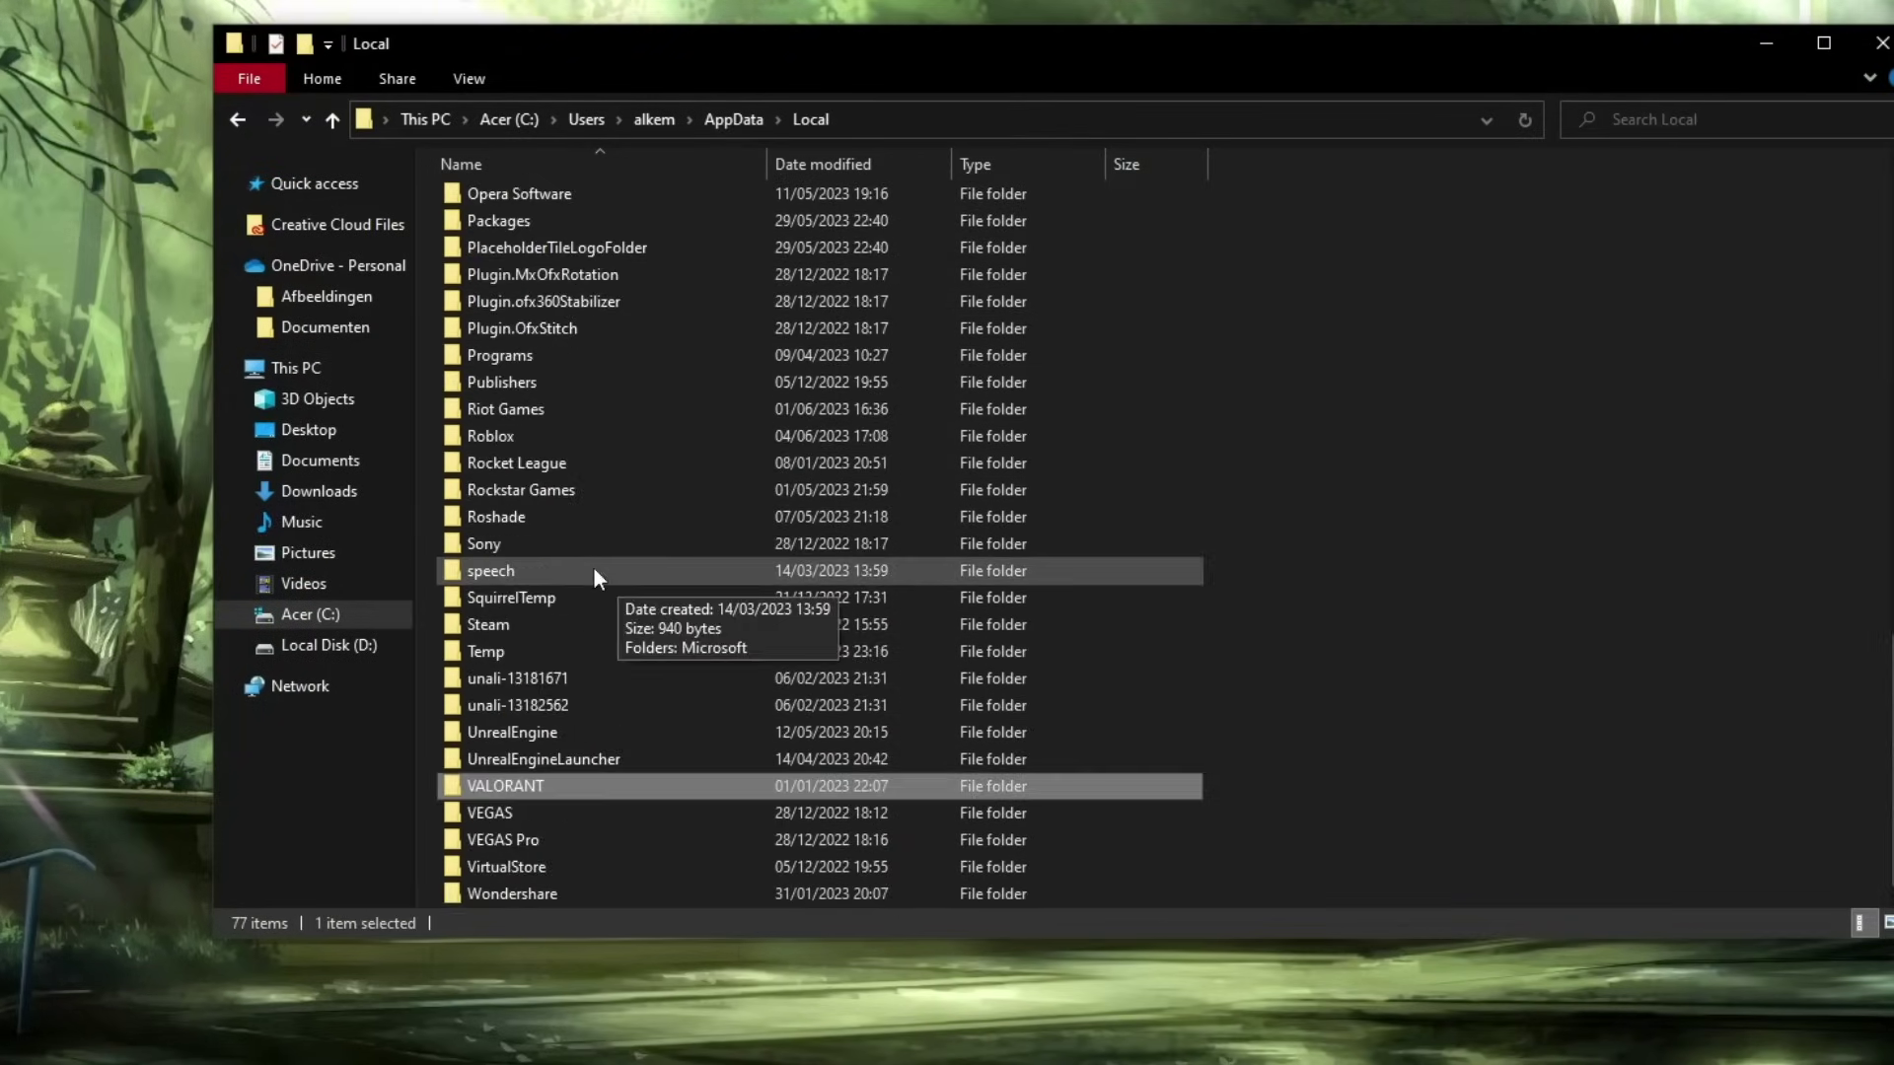
double_click(540, 779)
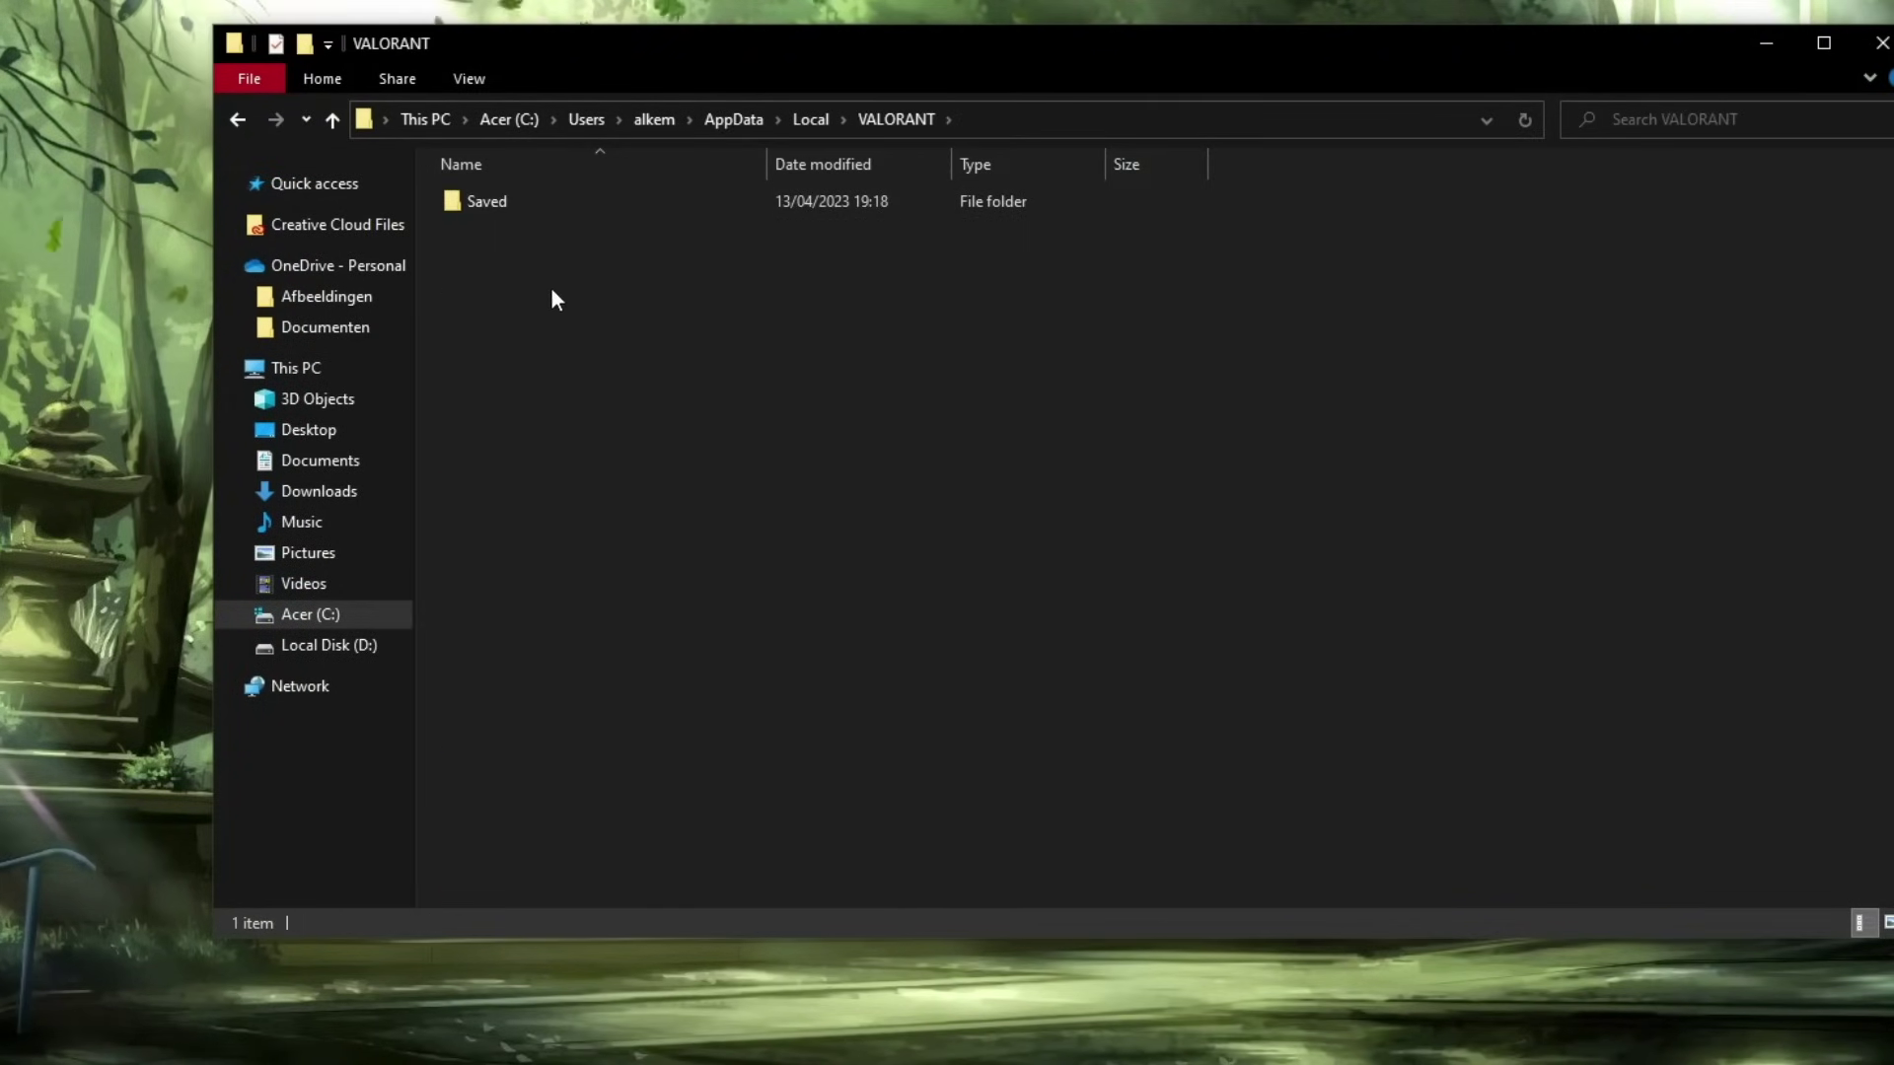
double_click(530, 203)
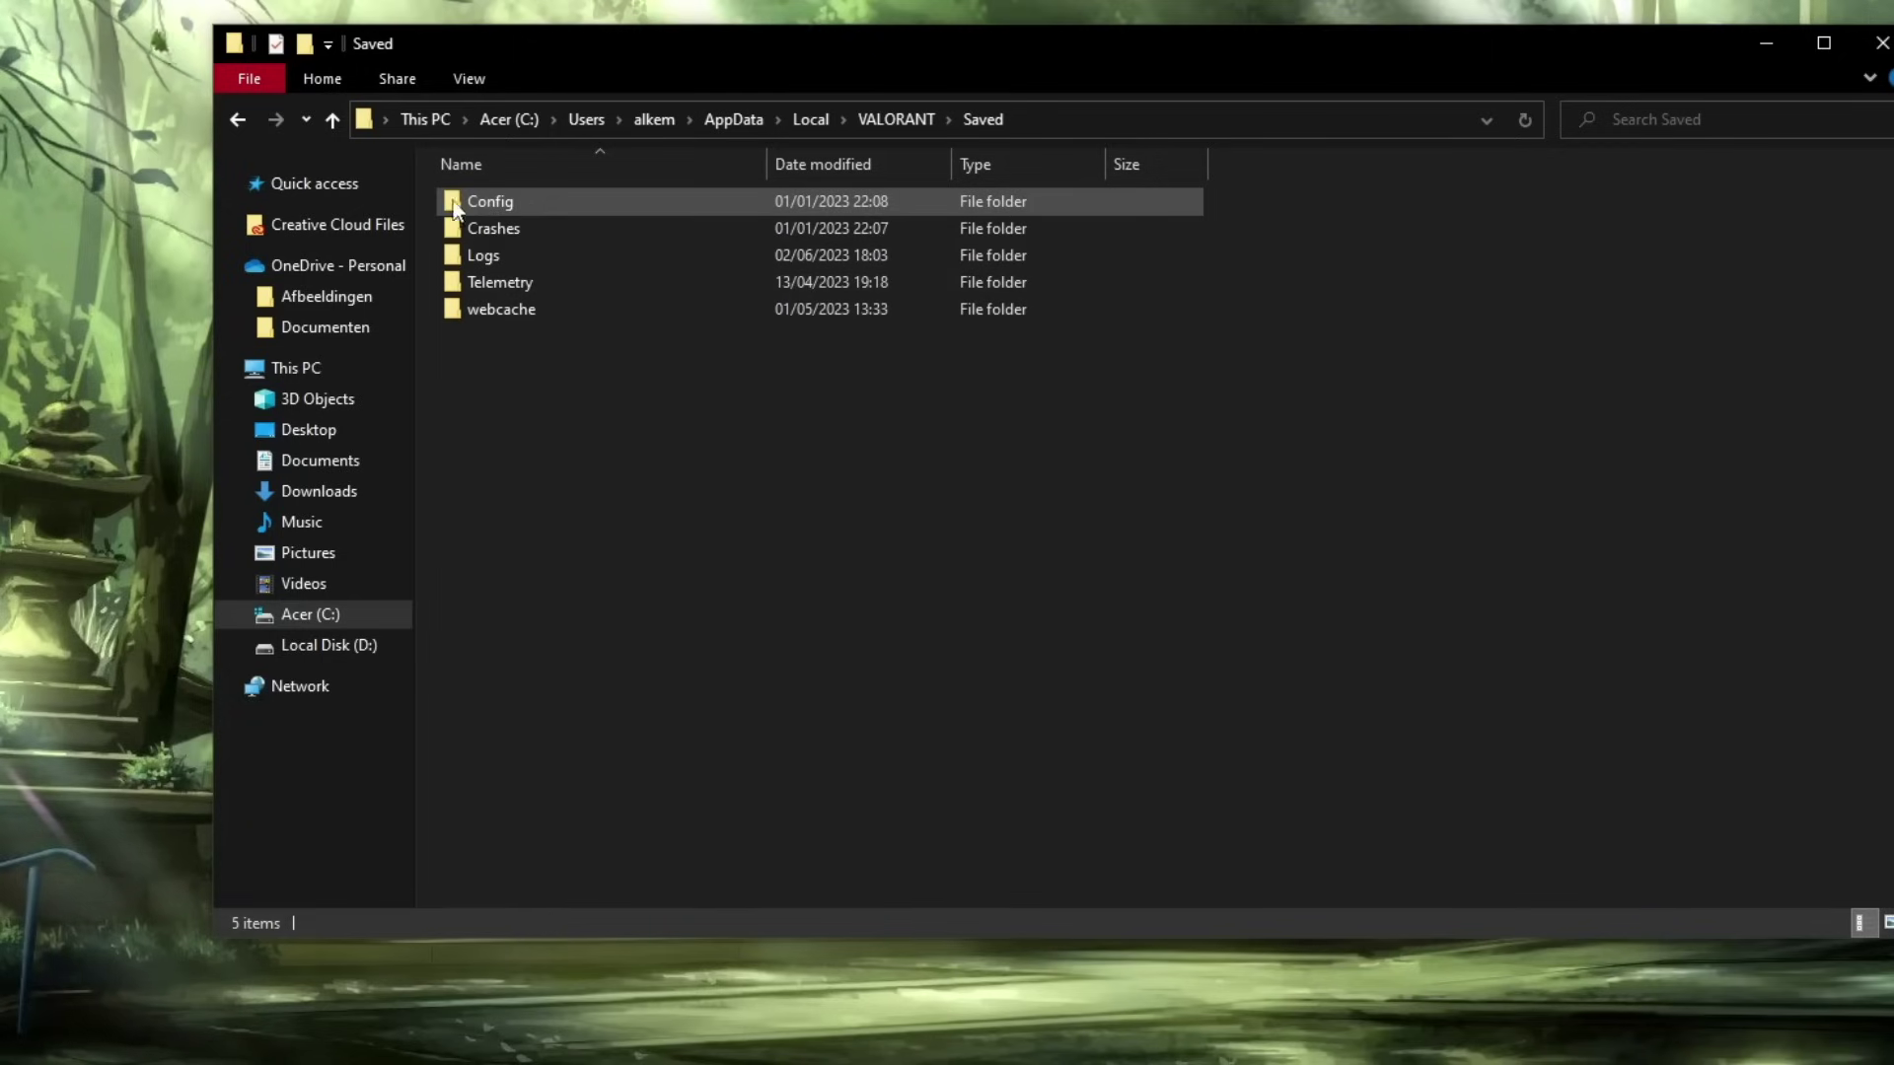
double_click(529, 204)
double_click(558, 227)
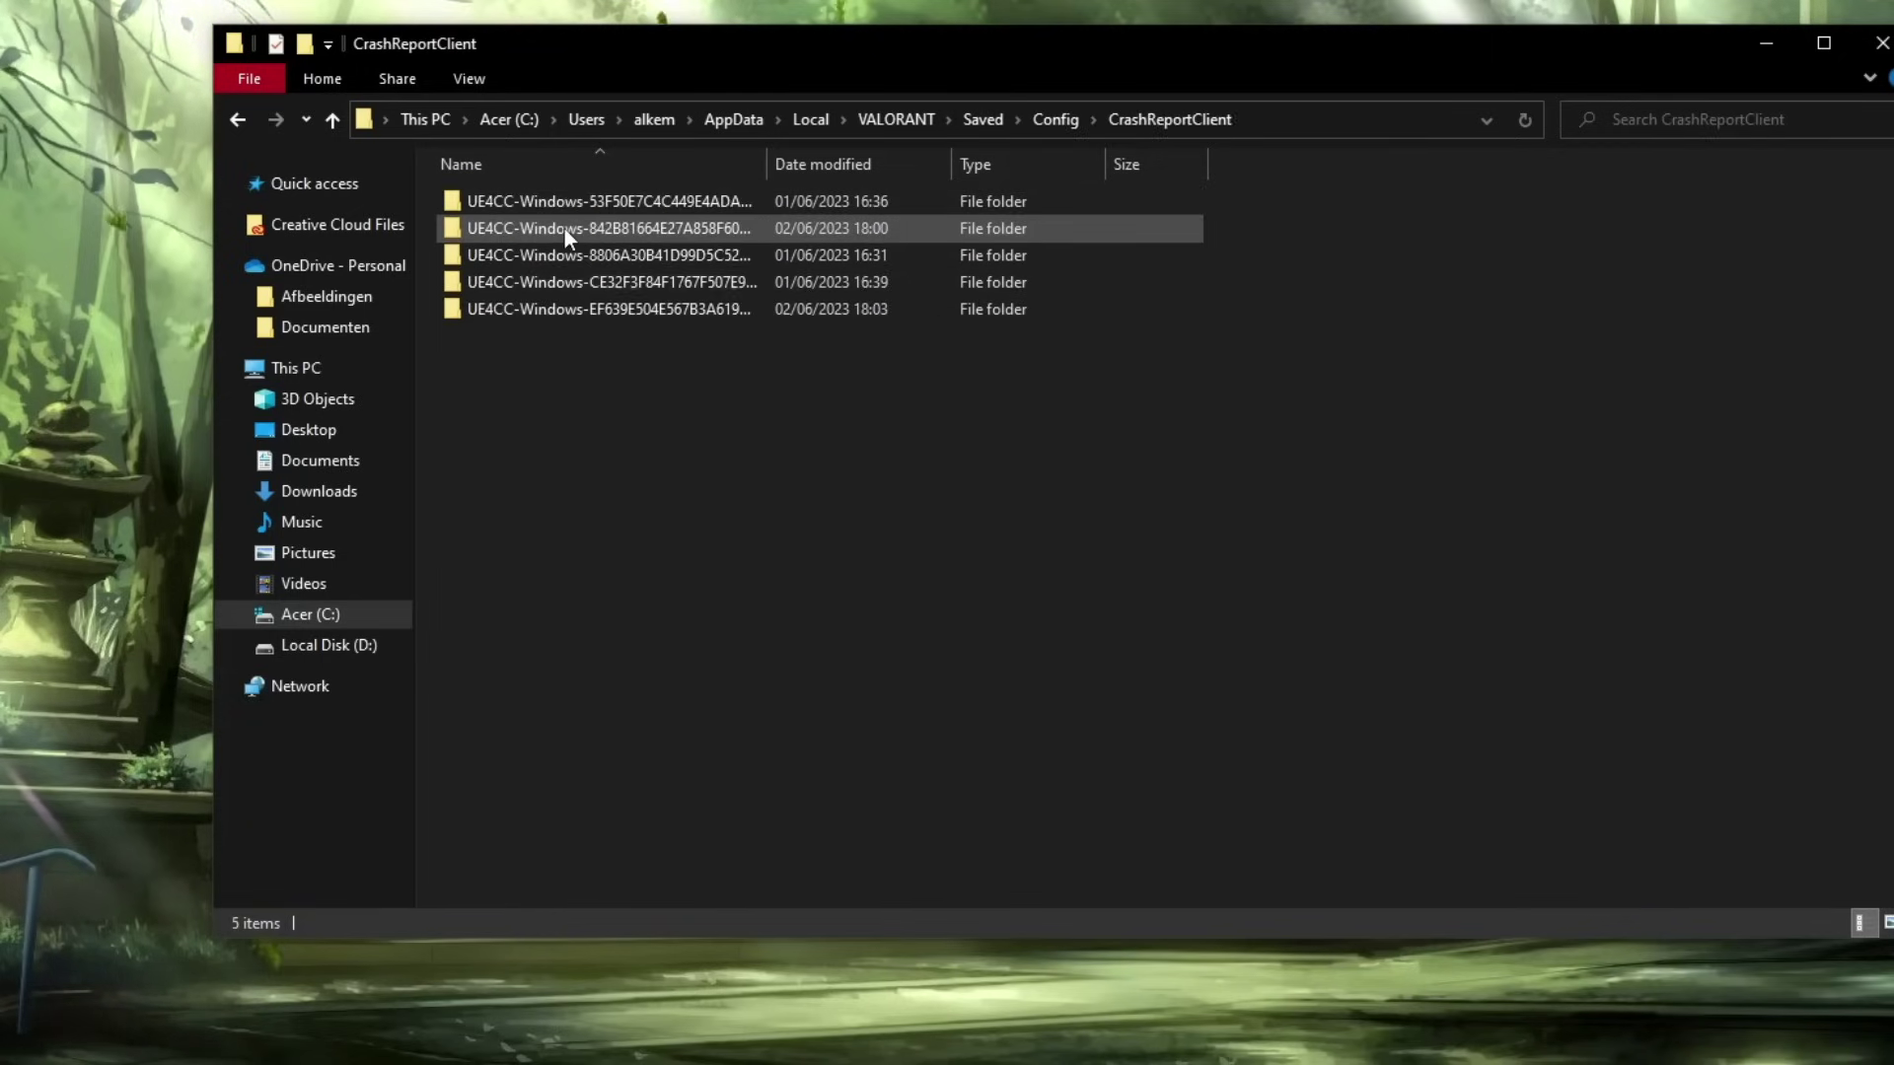
- Select all five UE4CC-Windows crash folders
drag(661, 548, 528, 183)
click(859, 397)
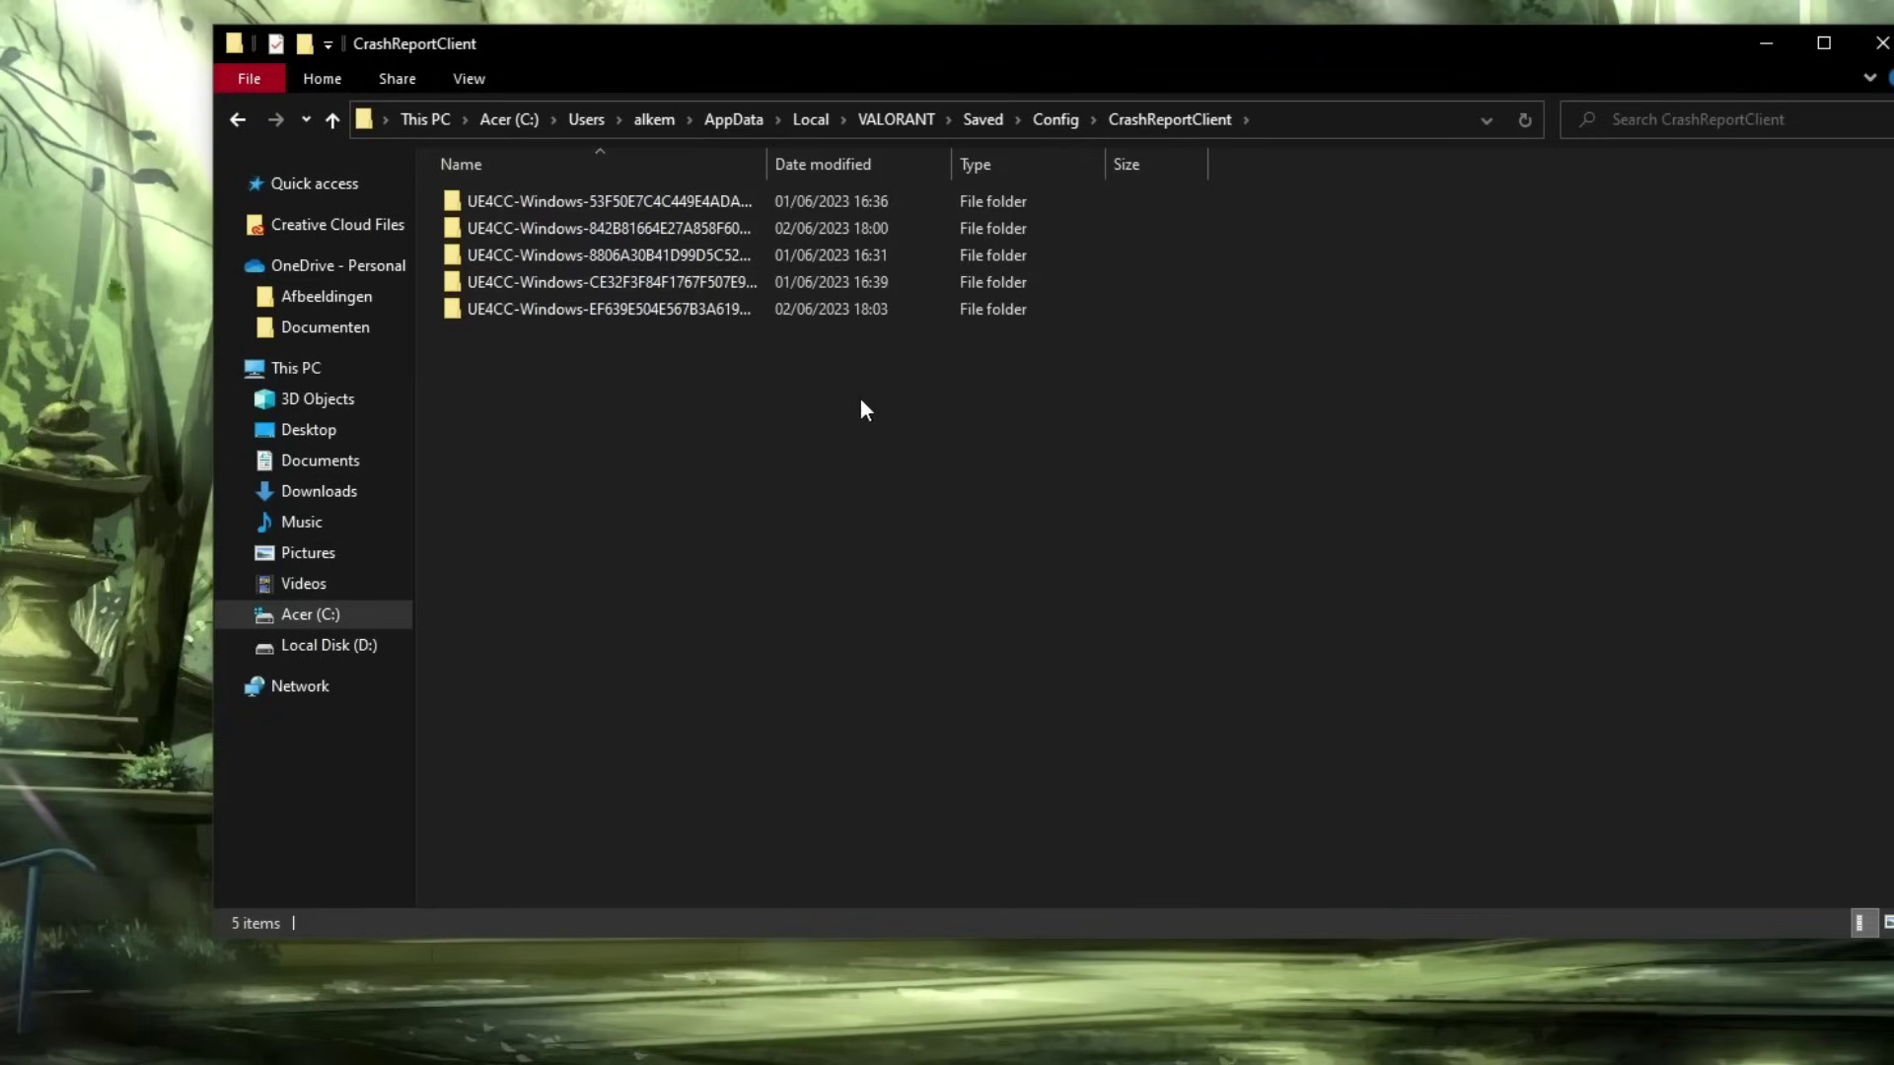
drag(818, 391, 667, 187)
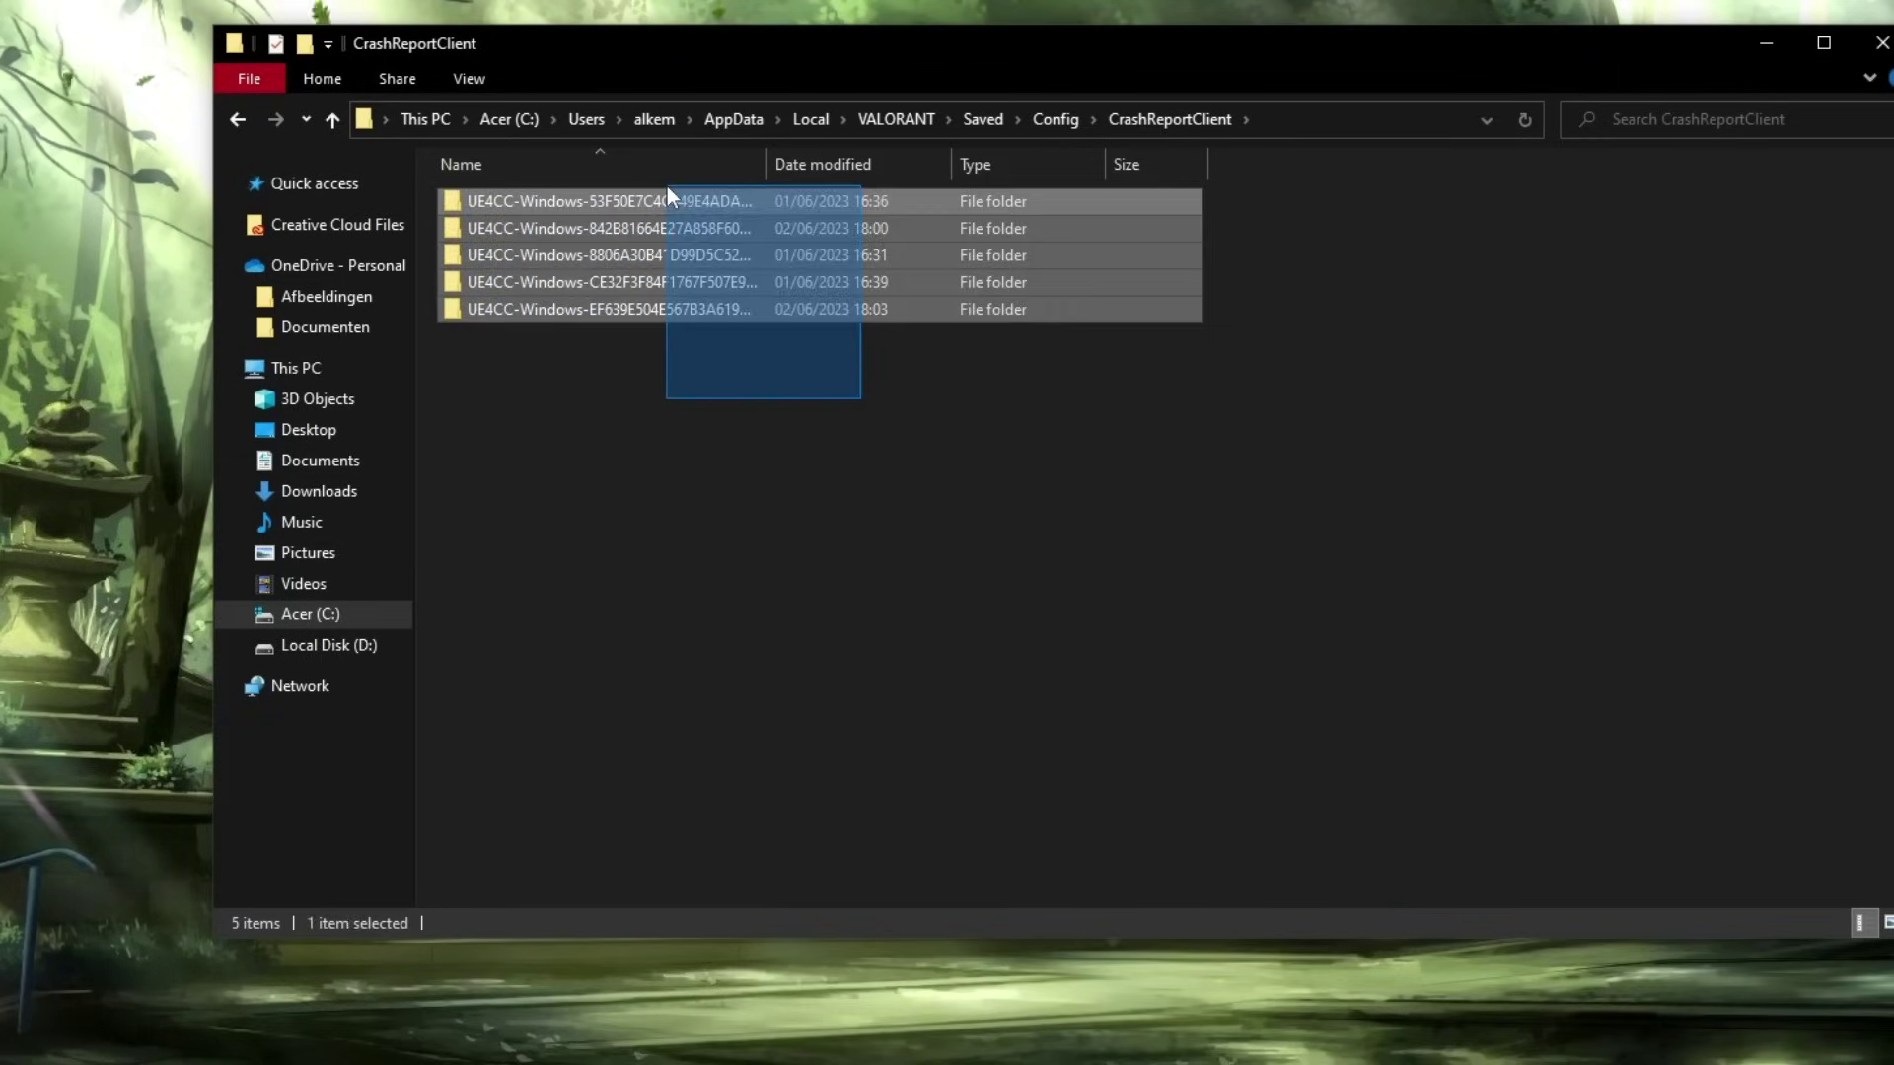
click(670, 406)
- Move up to VALORANT's Saved\Logs folder and delete all six log files
key(ctrl+a)
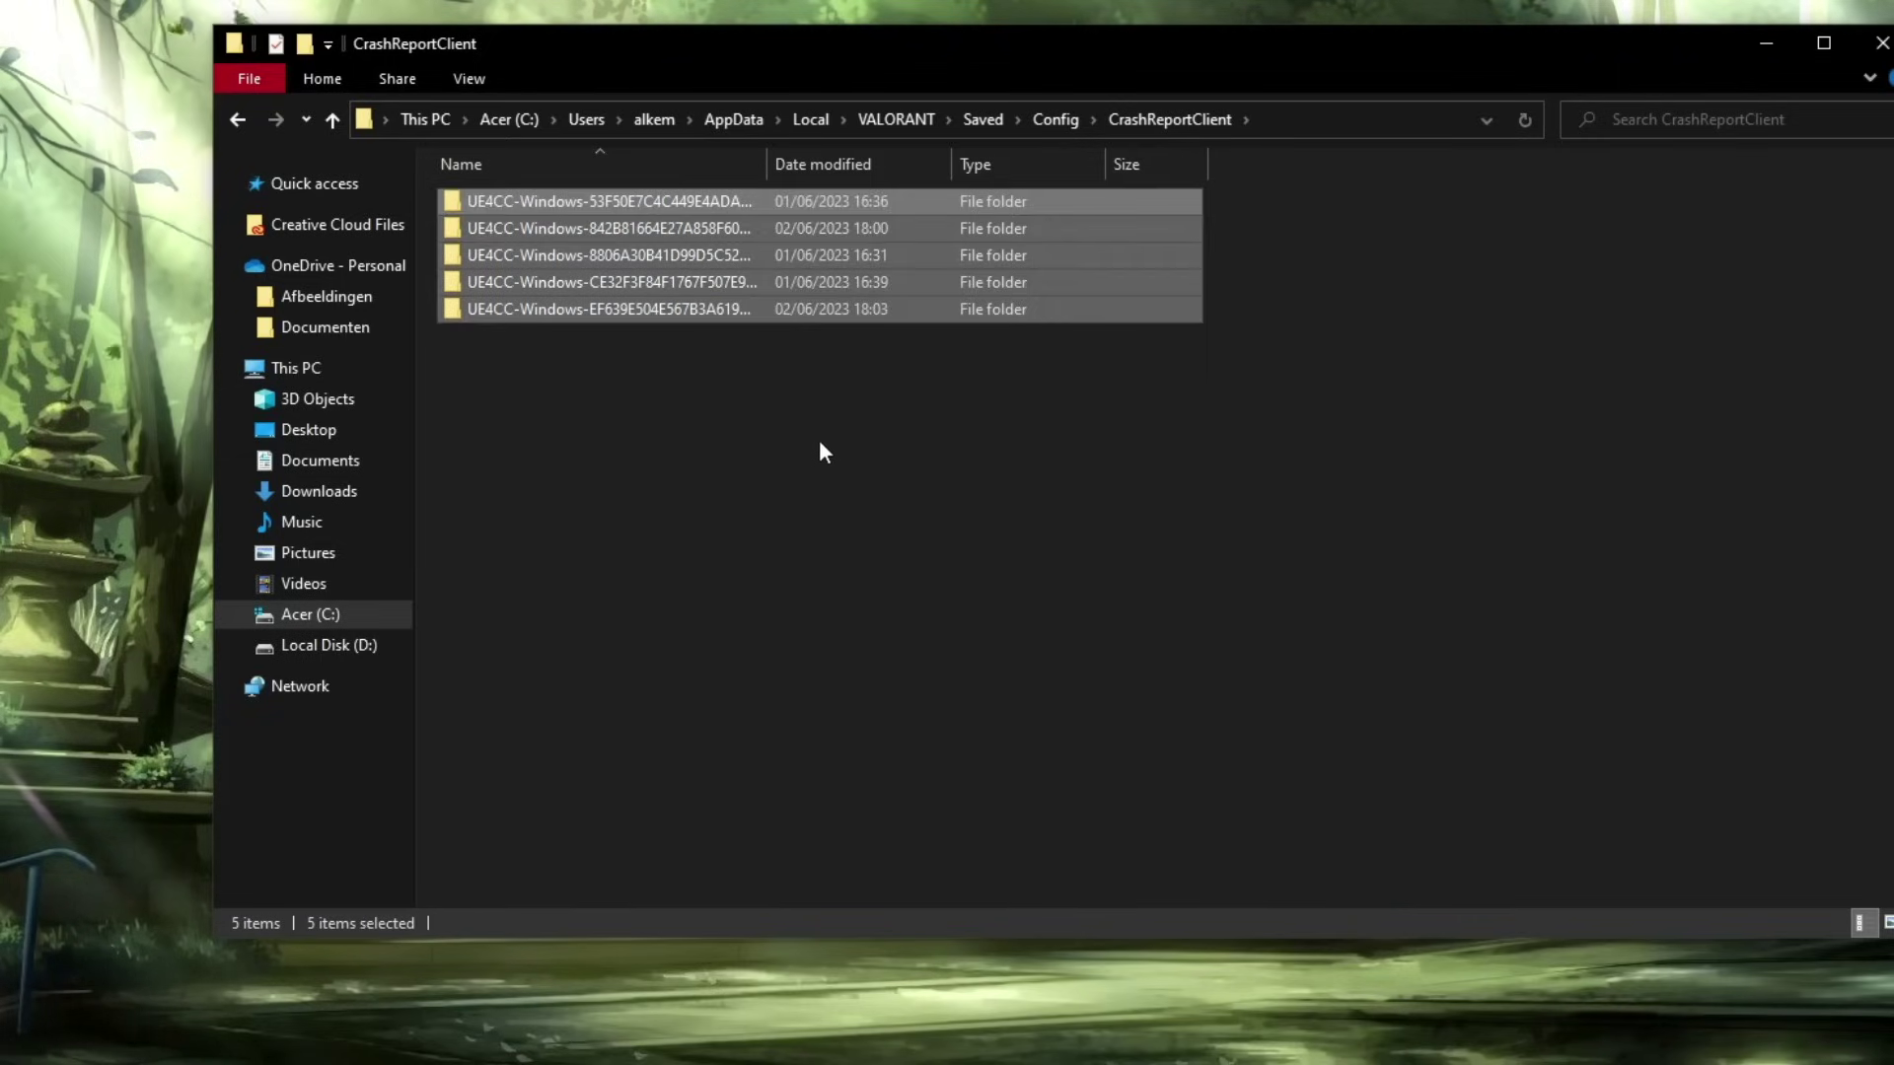
key(BackSpace)
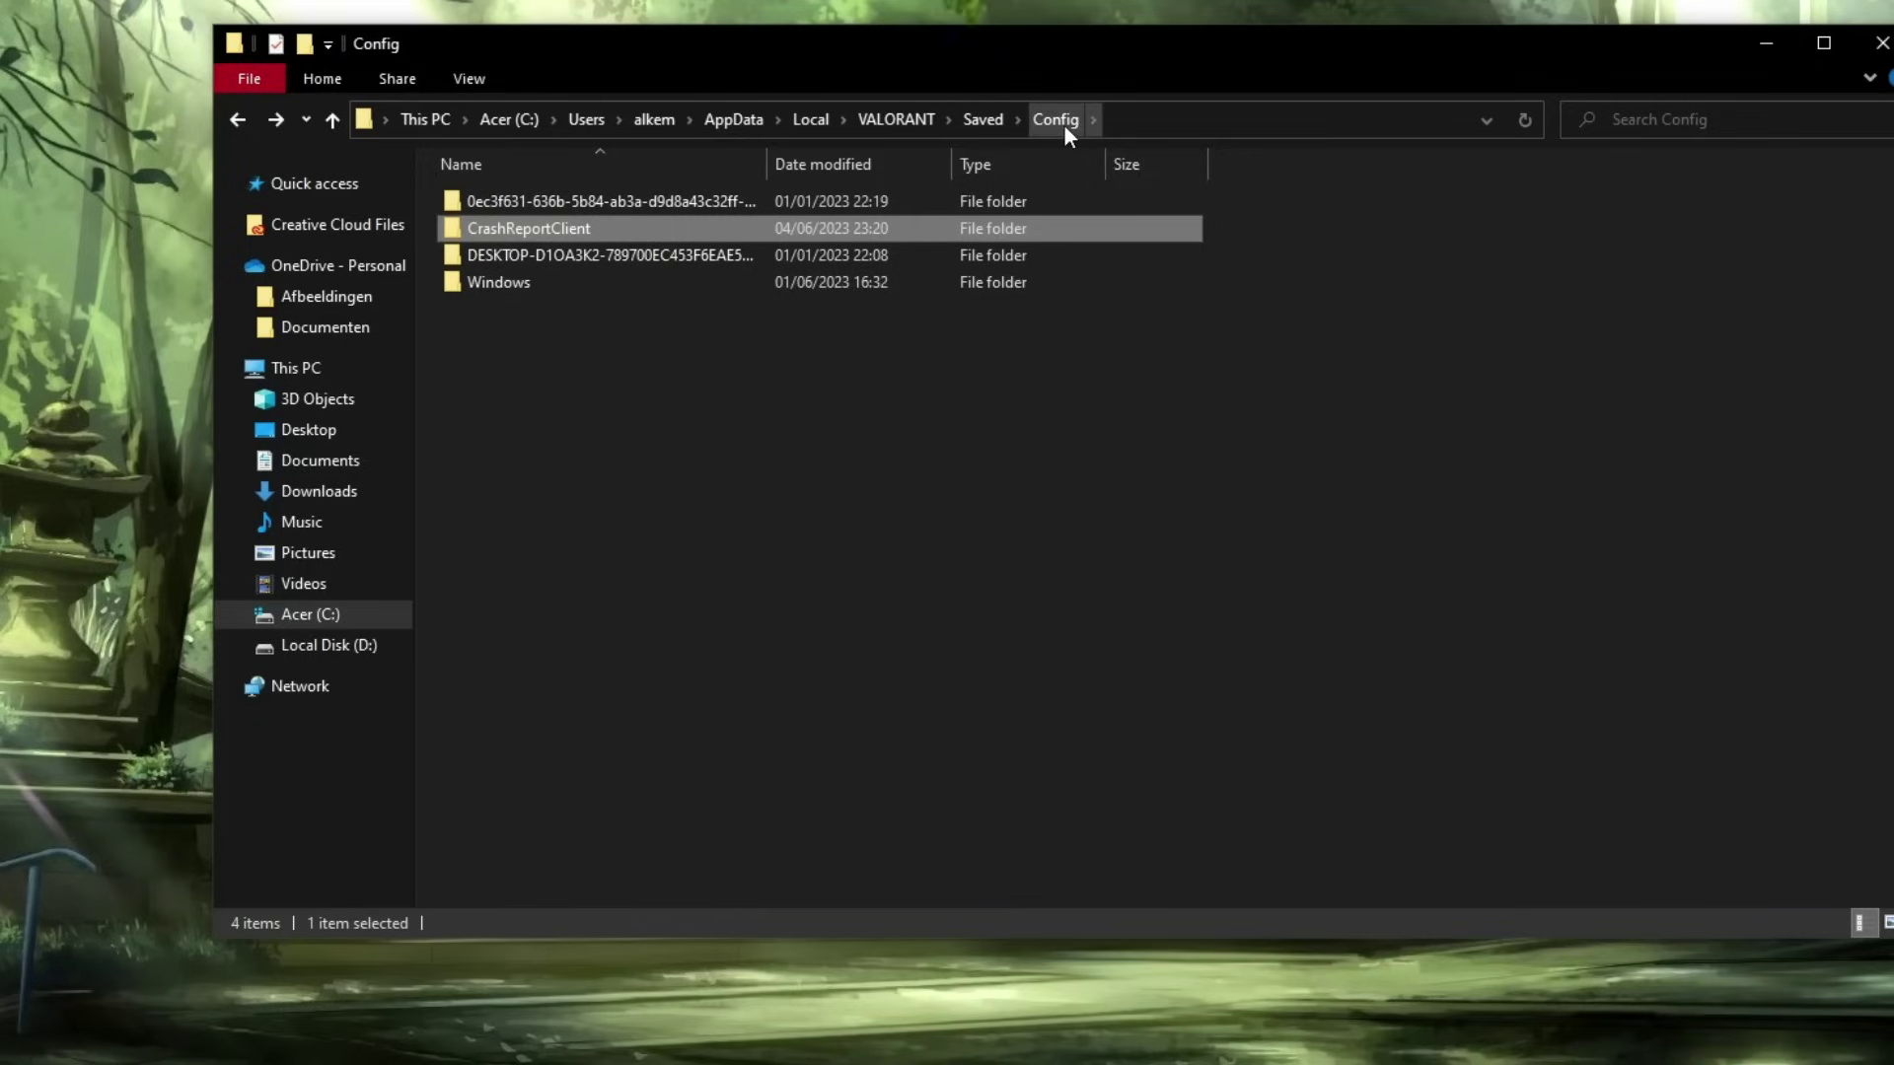
click(989, 119)
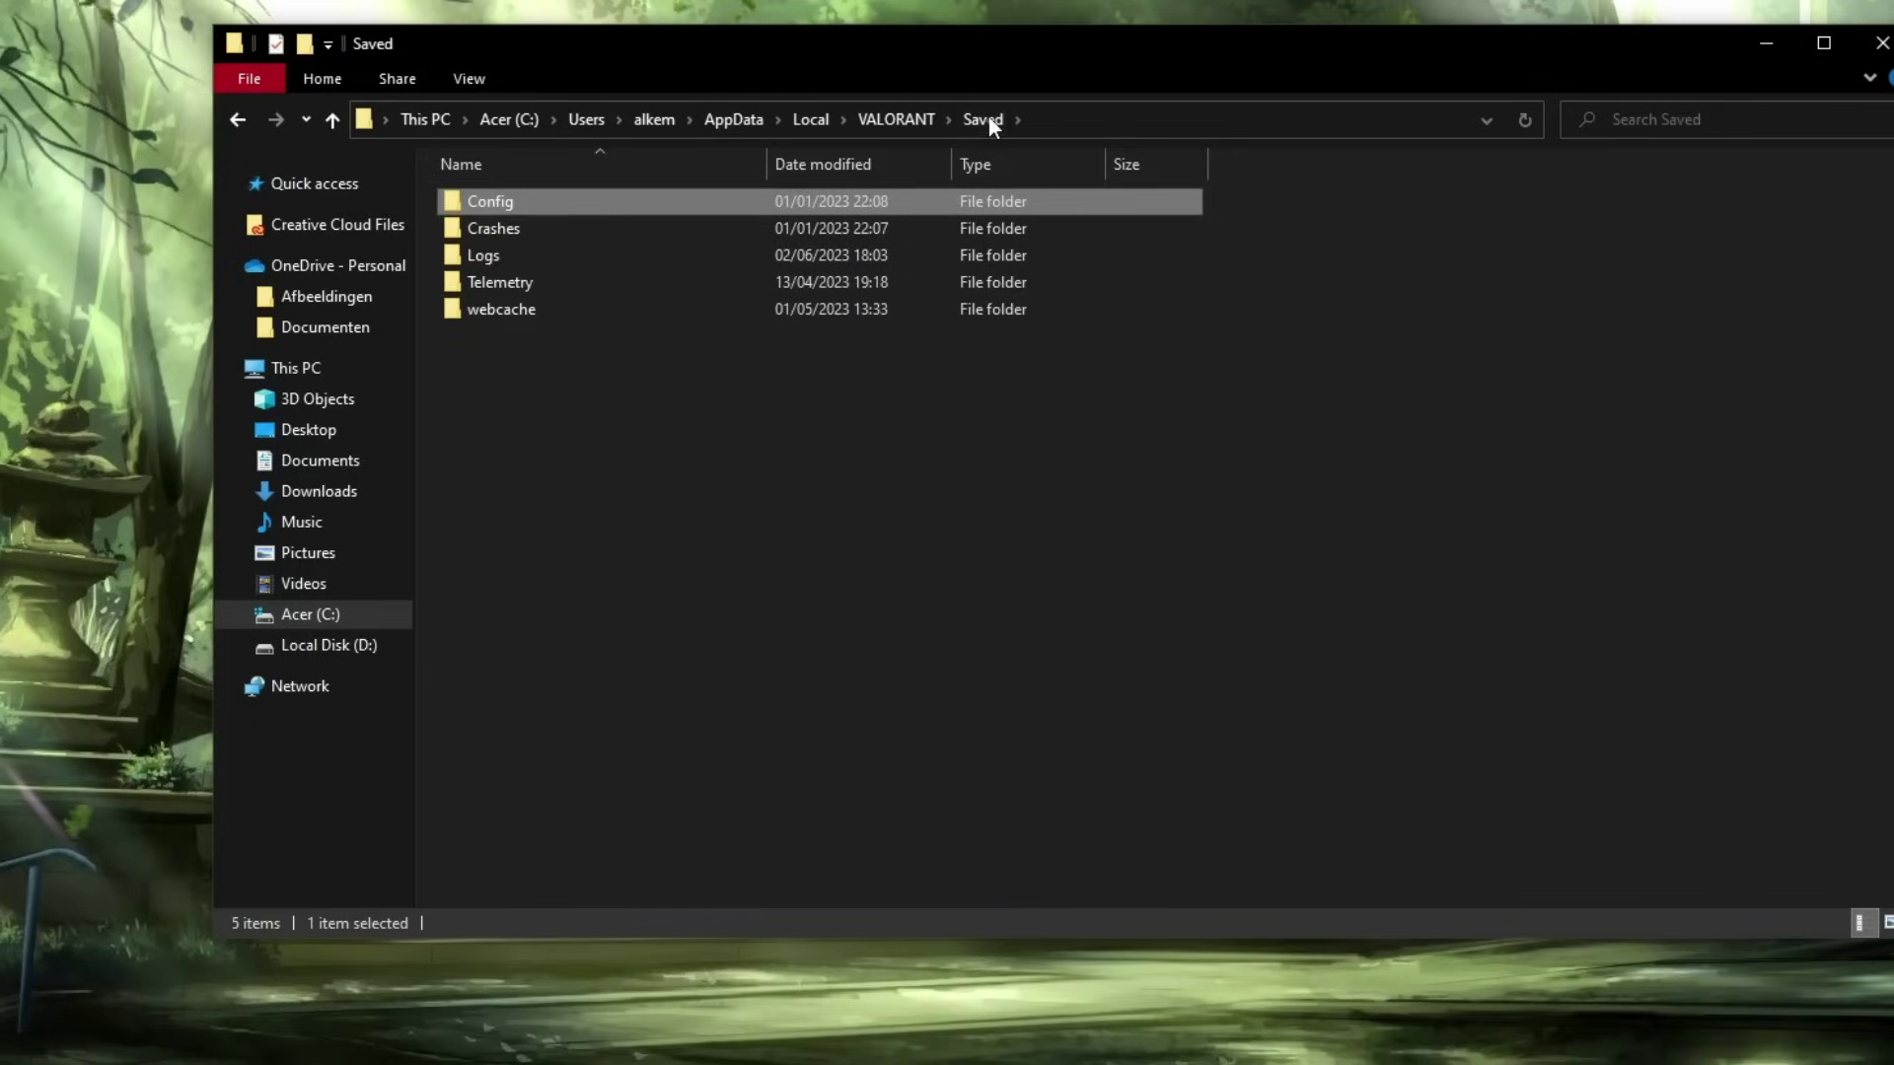
click(497, 254)
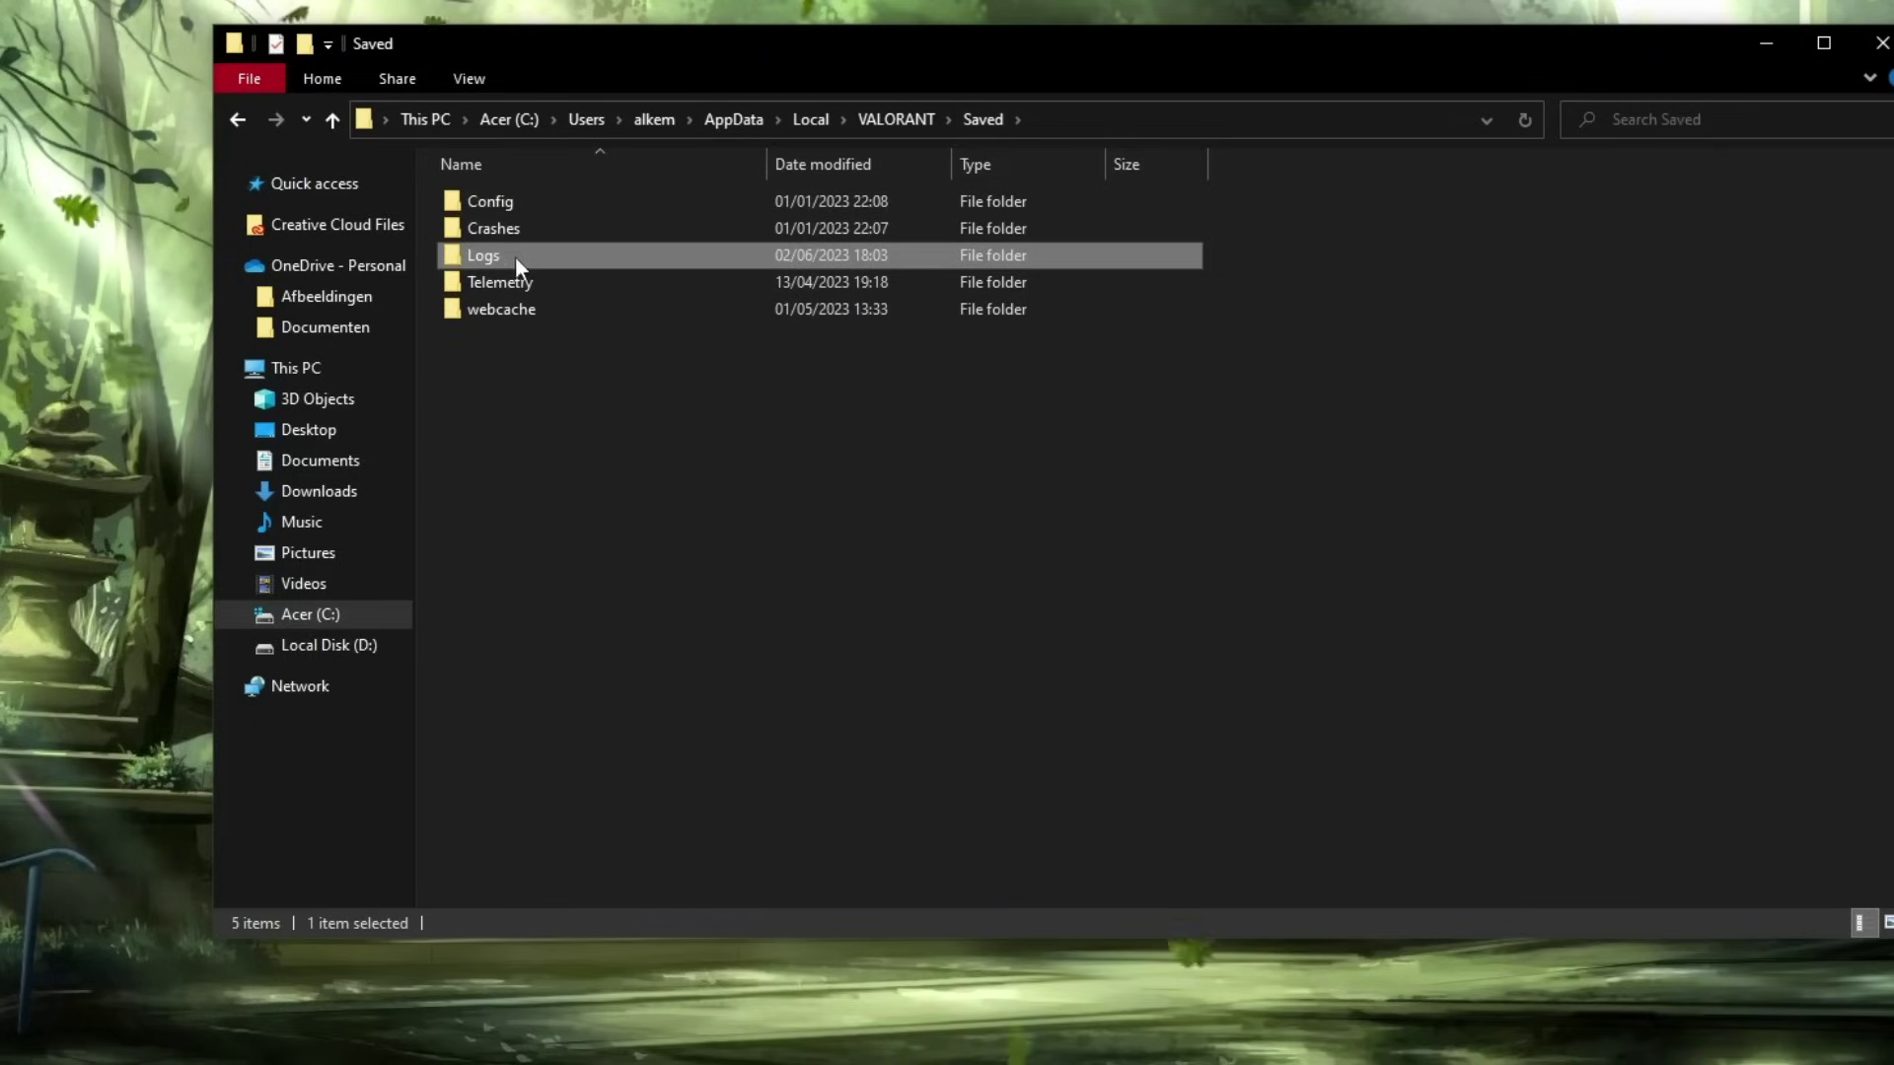
double_click(515, 256)
drag(887, 582, 519, 174)
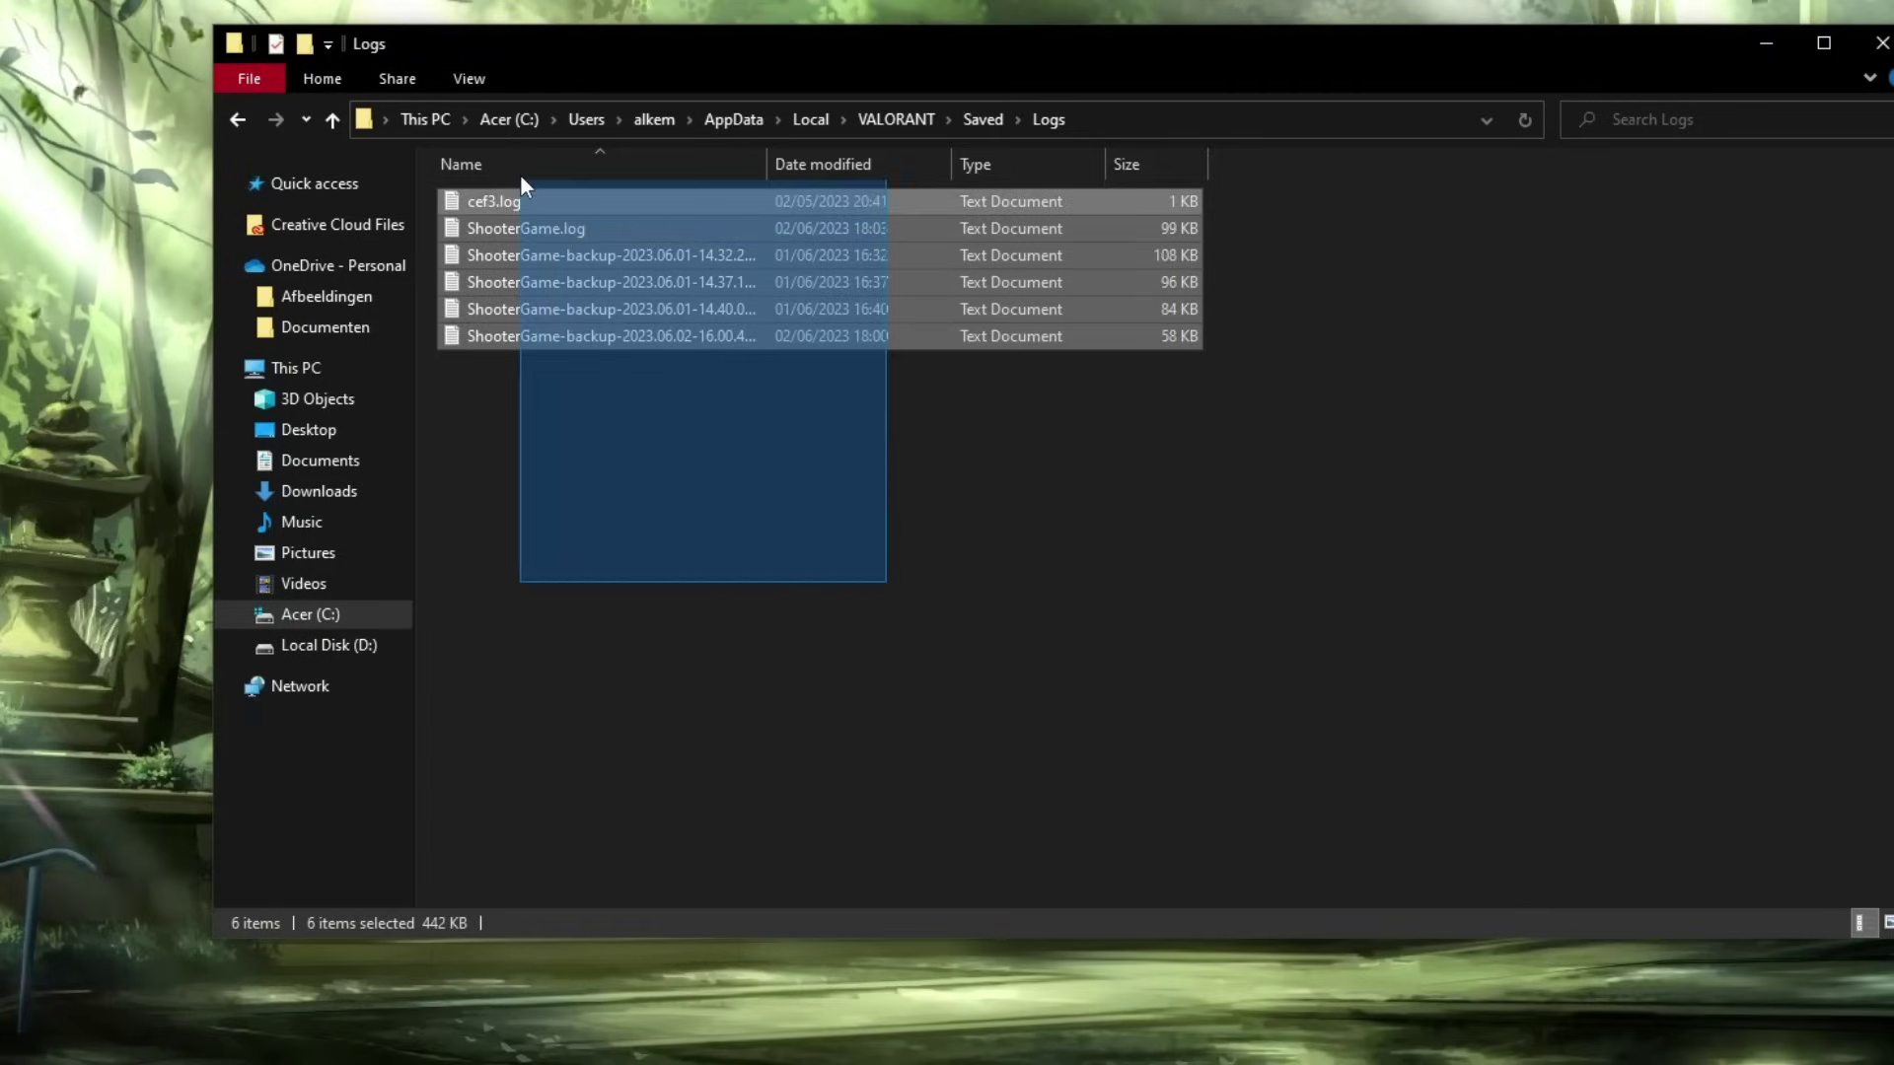
key(Delete)
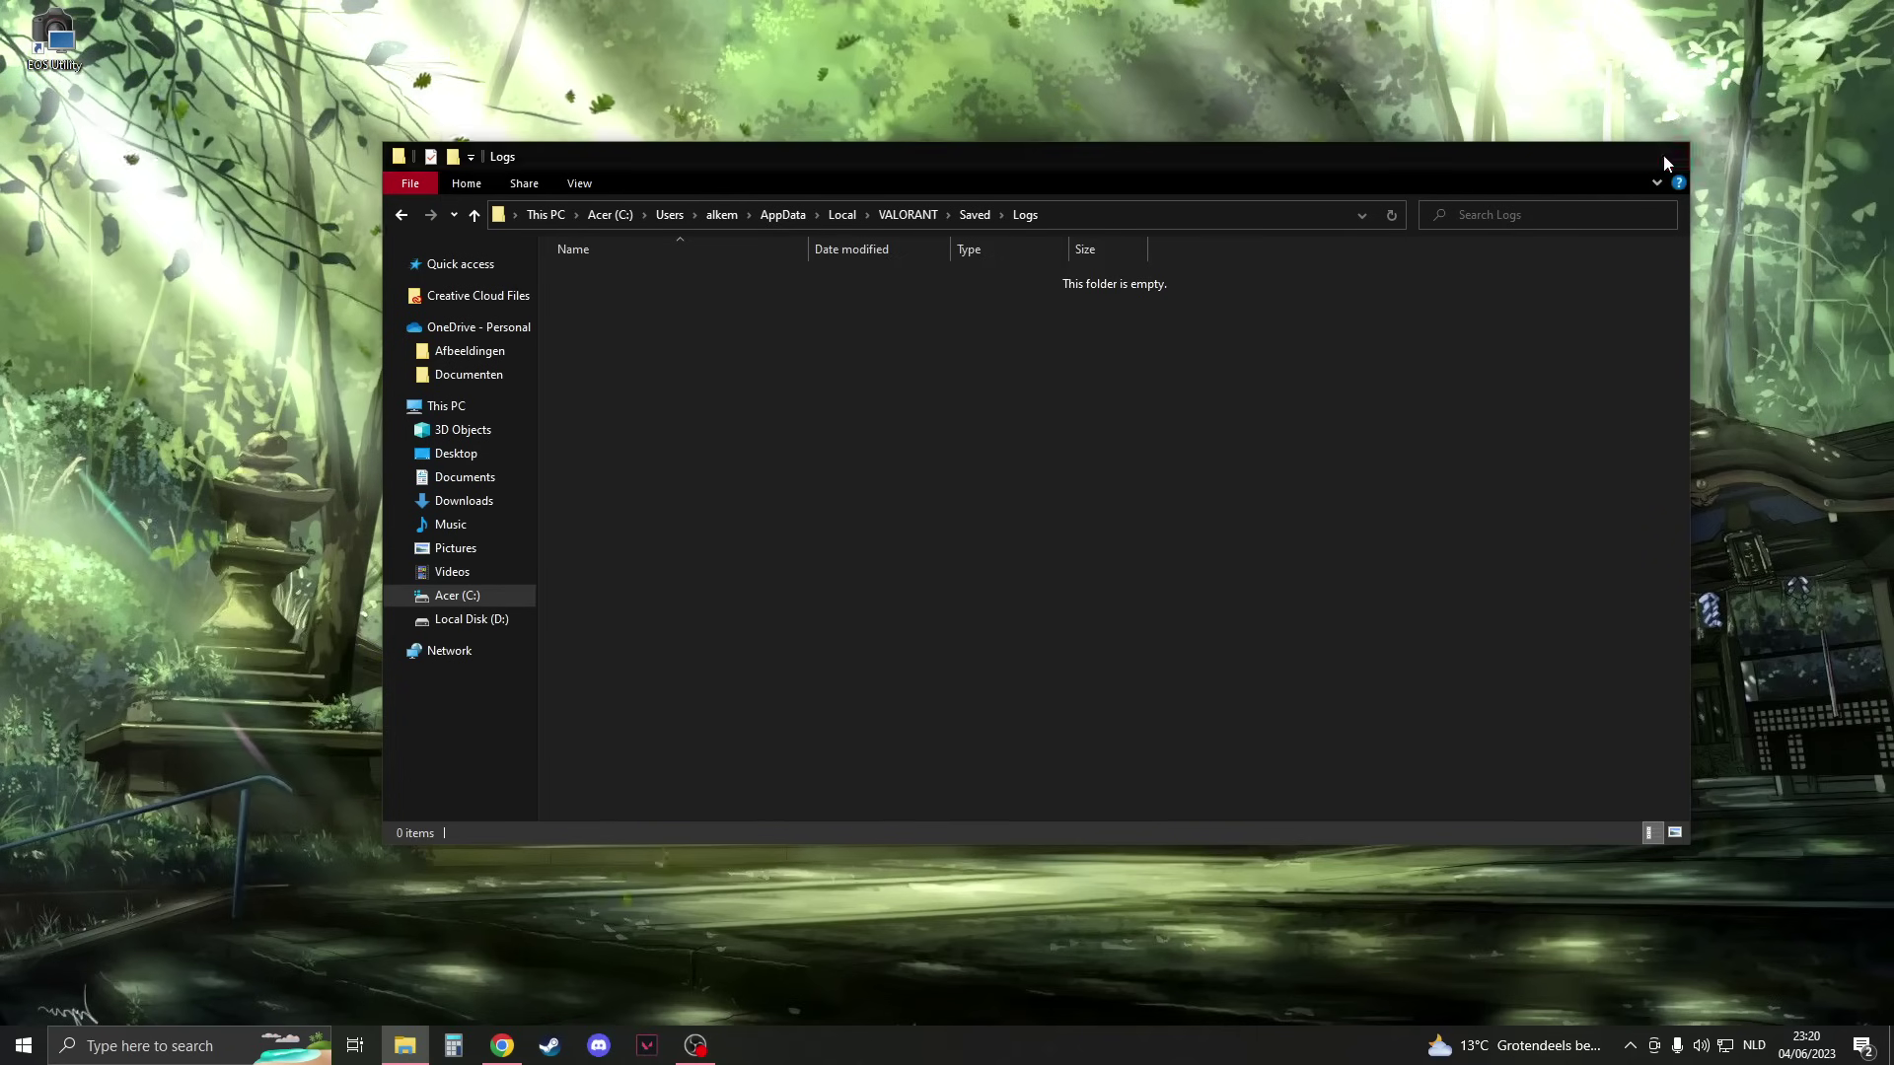
- Close Explorer and launch the Services app from Windows search
click(1883, 47)
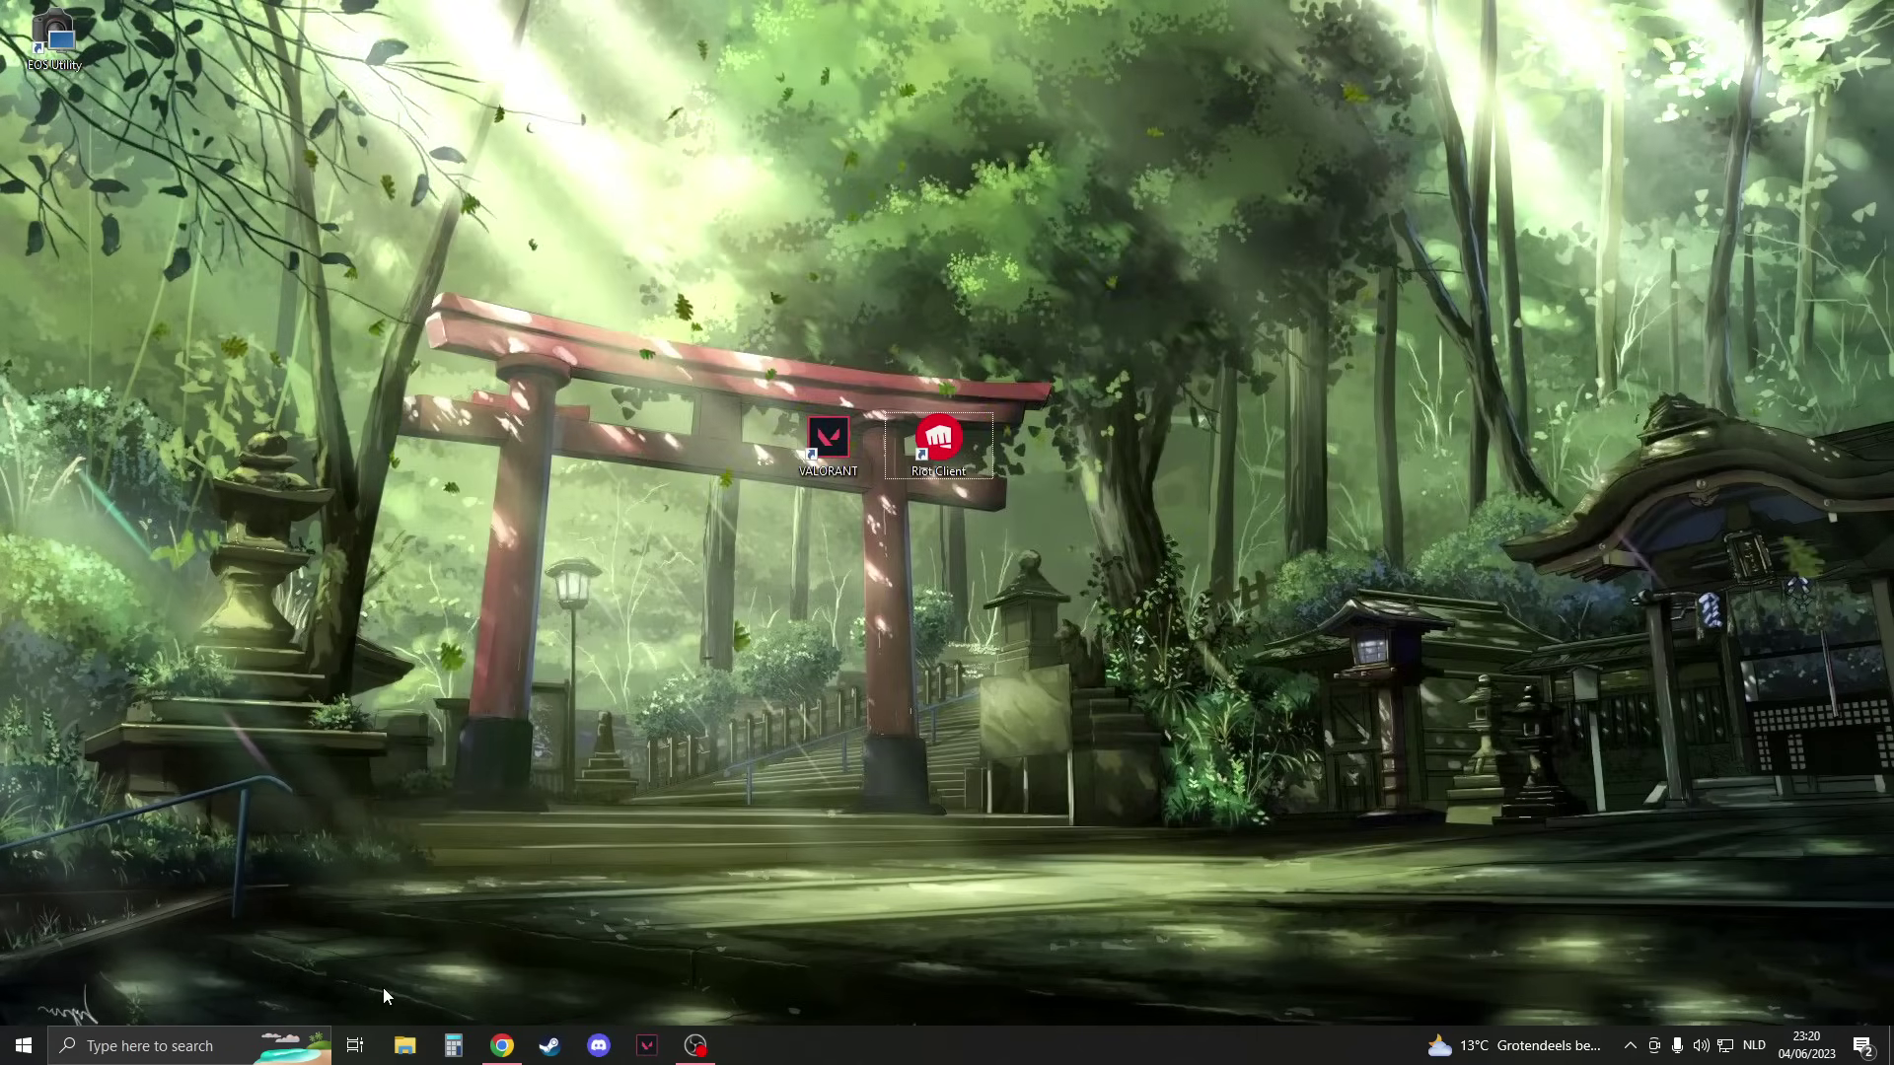
click(167, 1046)
text(services)
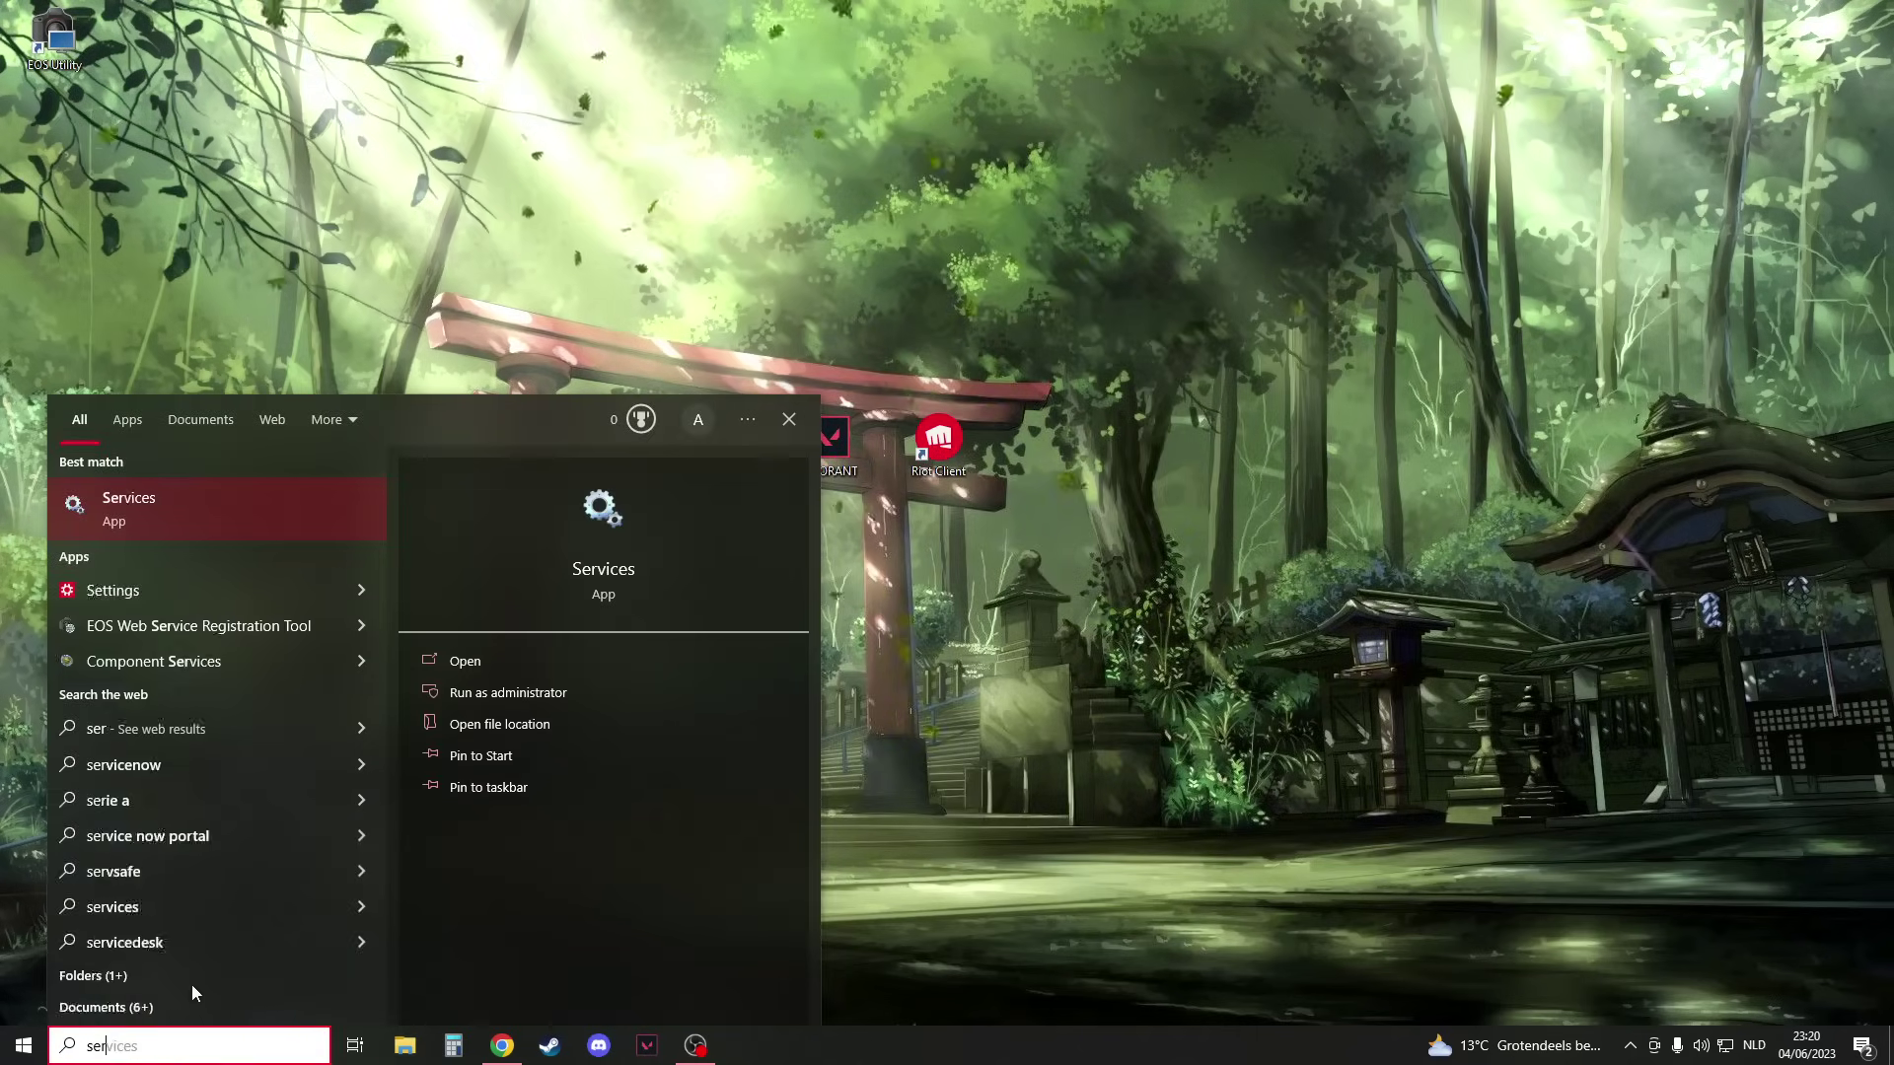
key(Return)
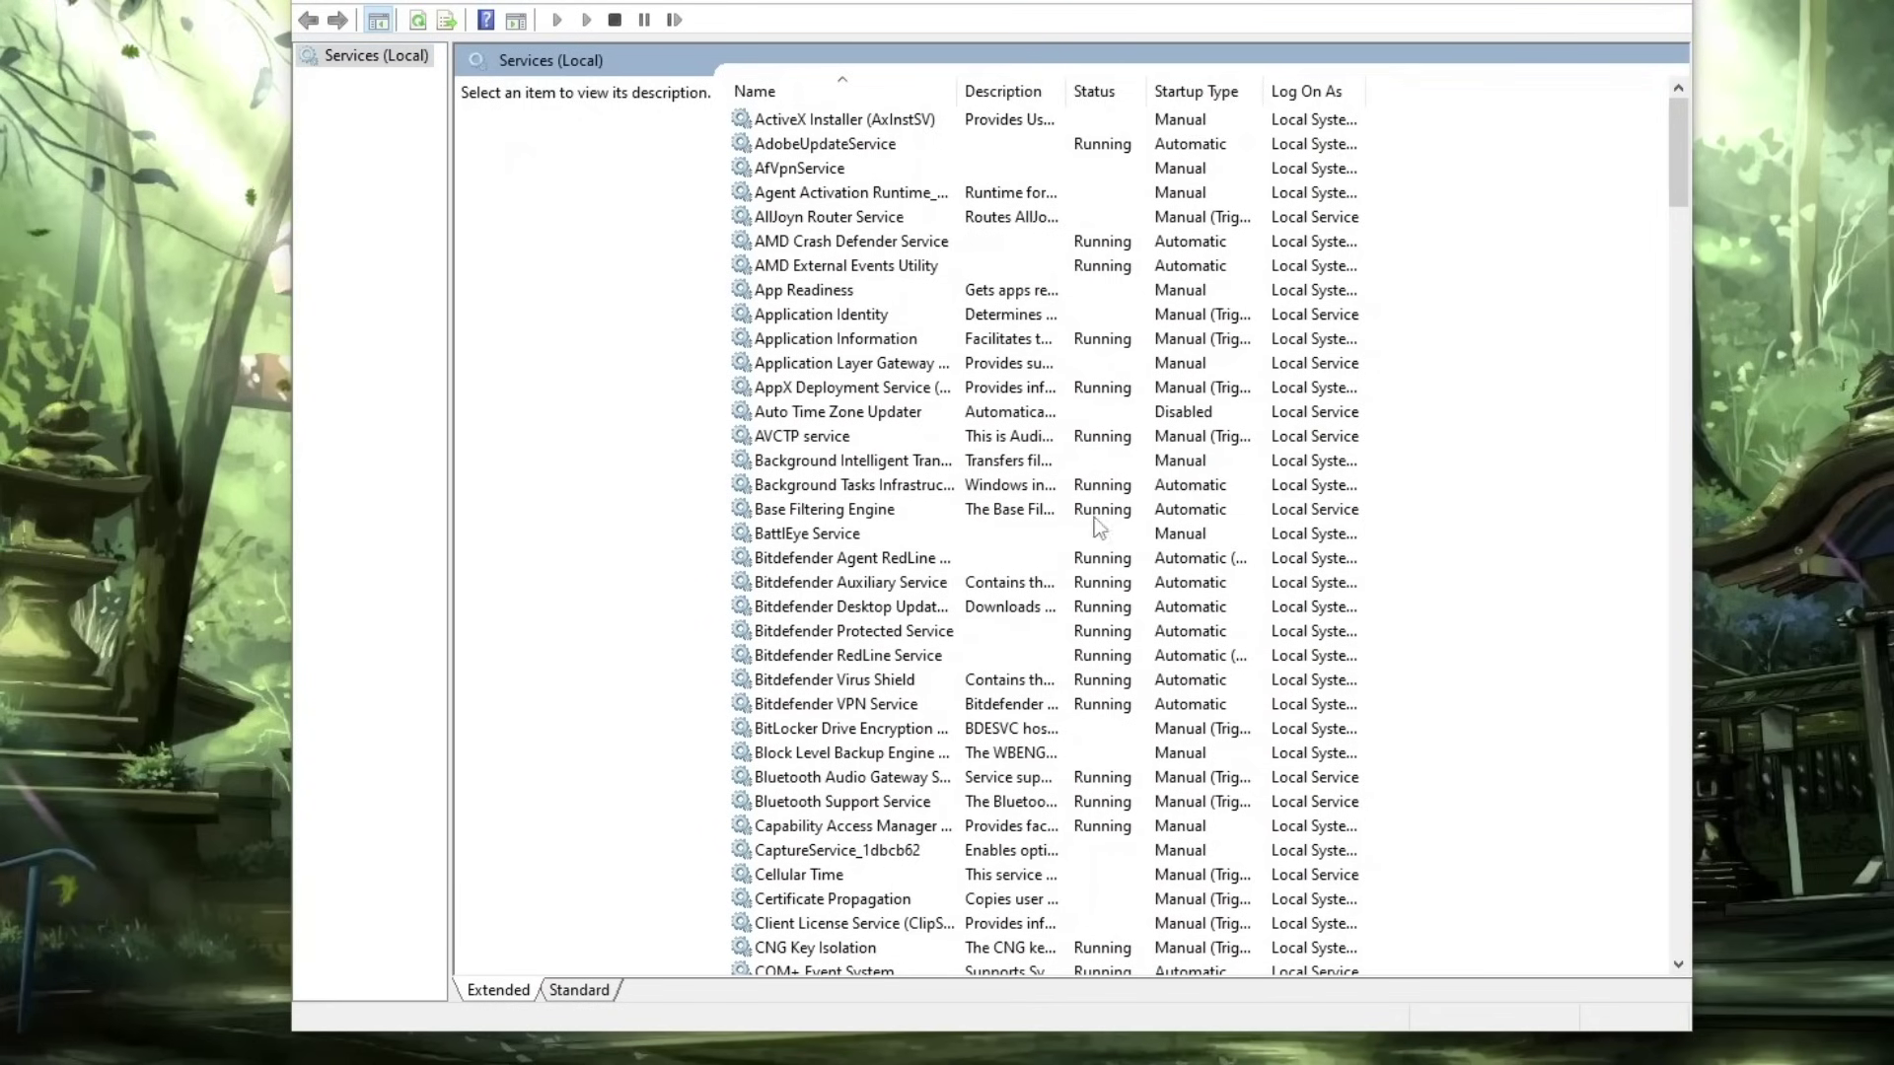
- Jump to the vgc service in the list and open its Properties
click(1093, 512)
text(vgc)
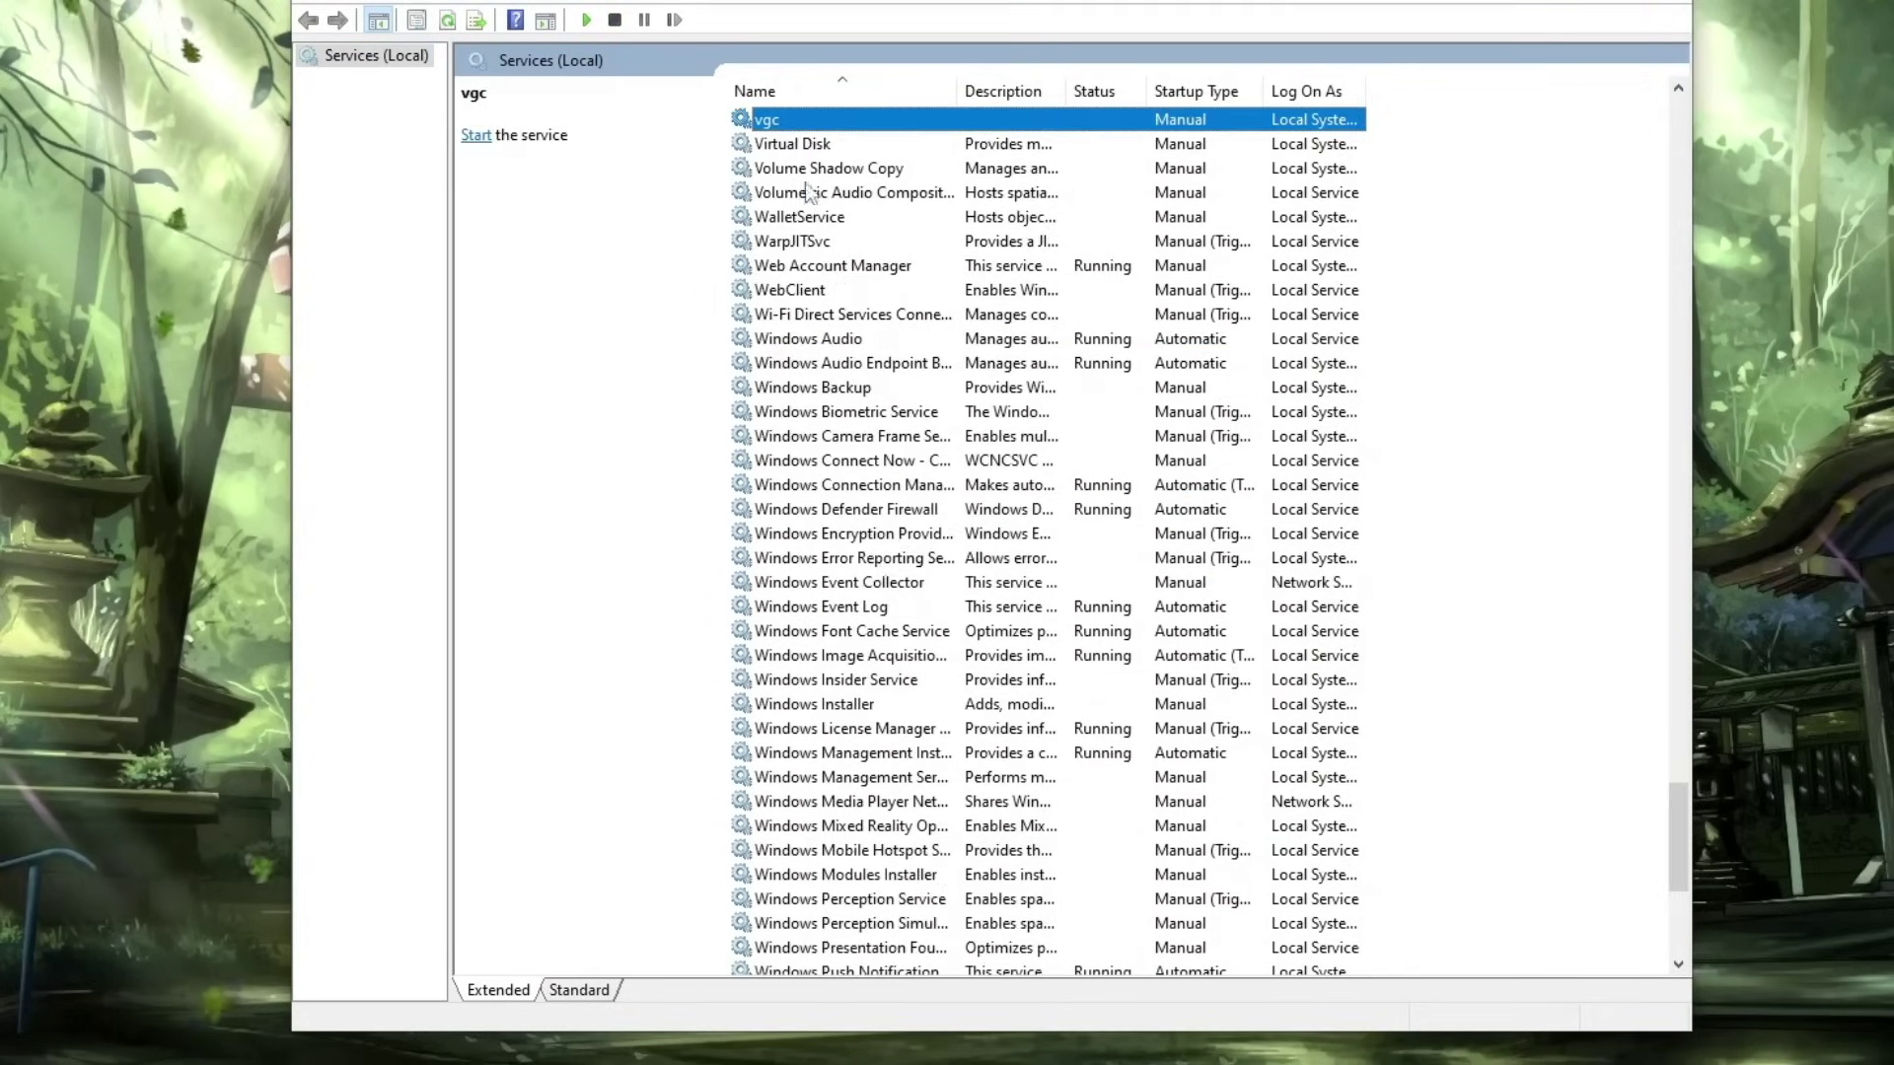
scroll(782, 518, up, 3)
right_click(791, 485)
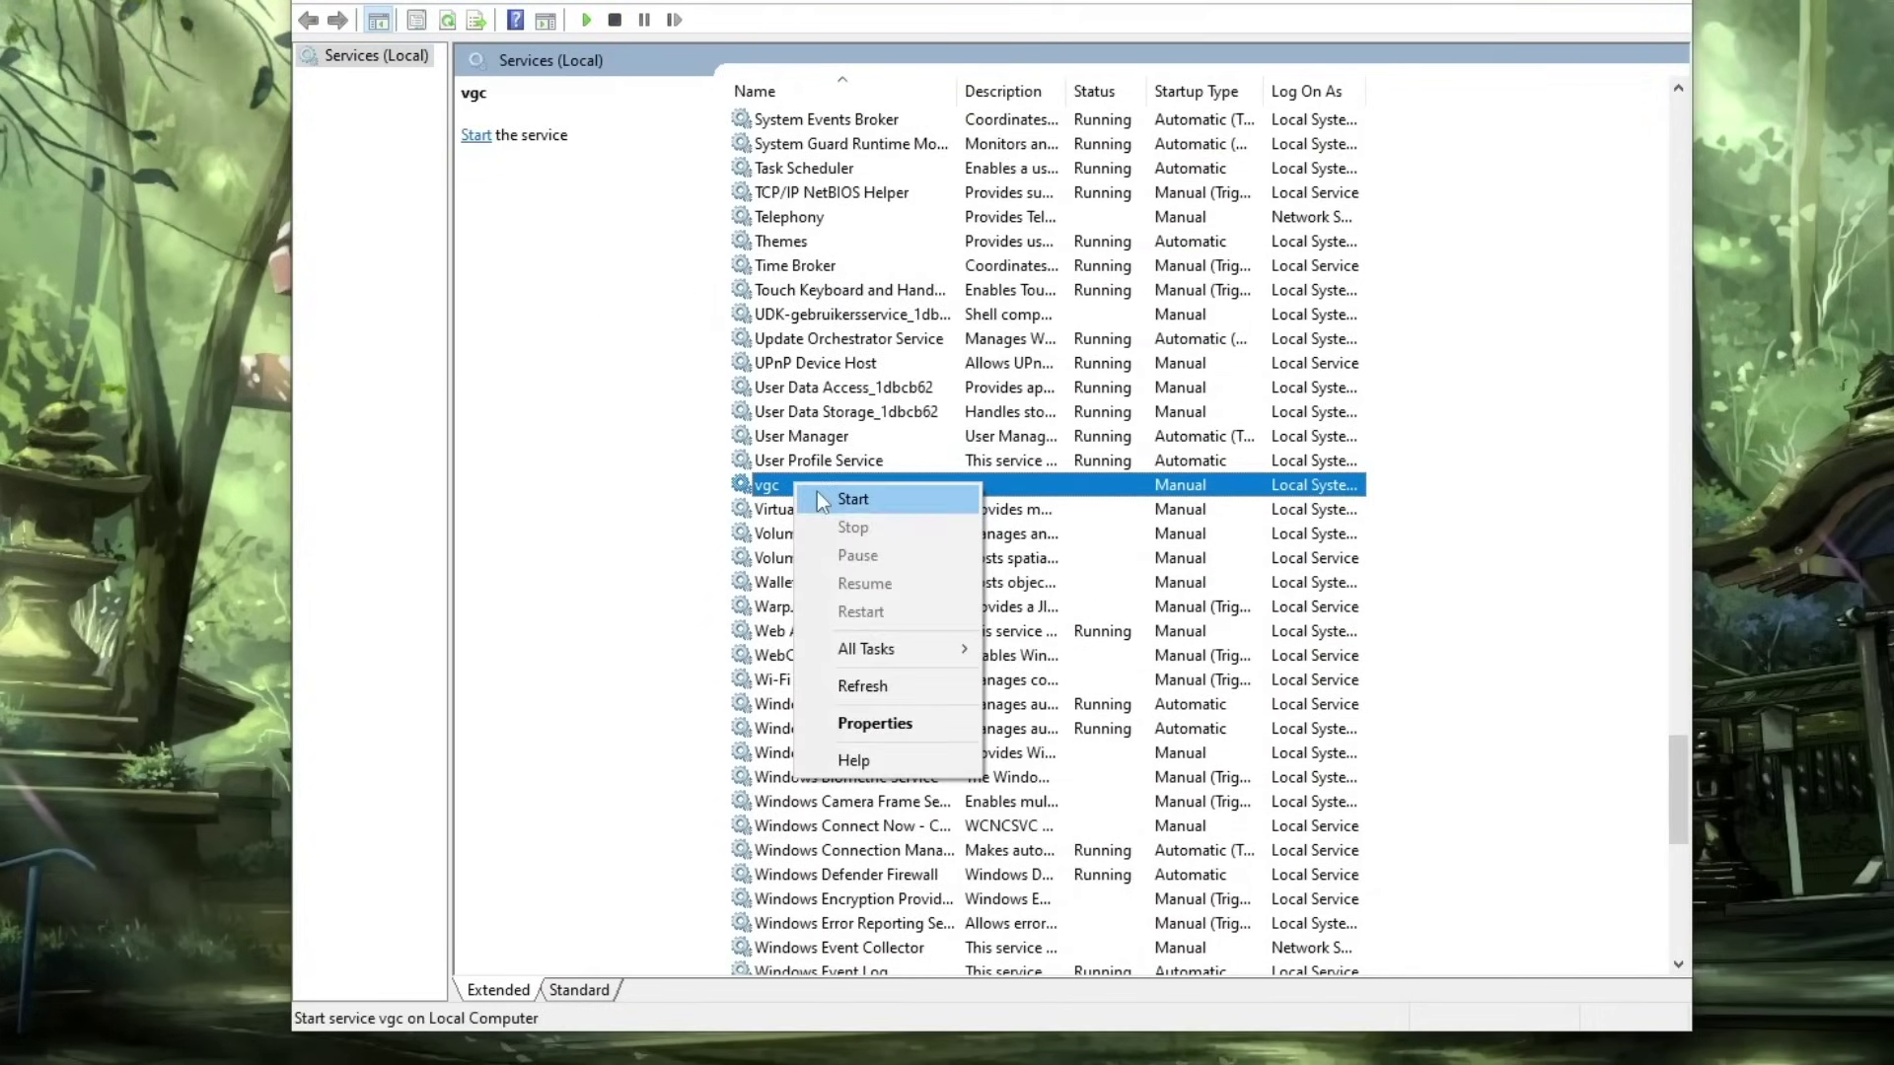
click(888, 724)
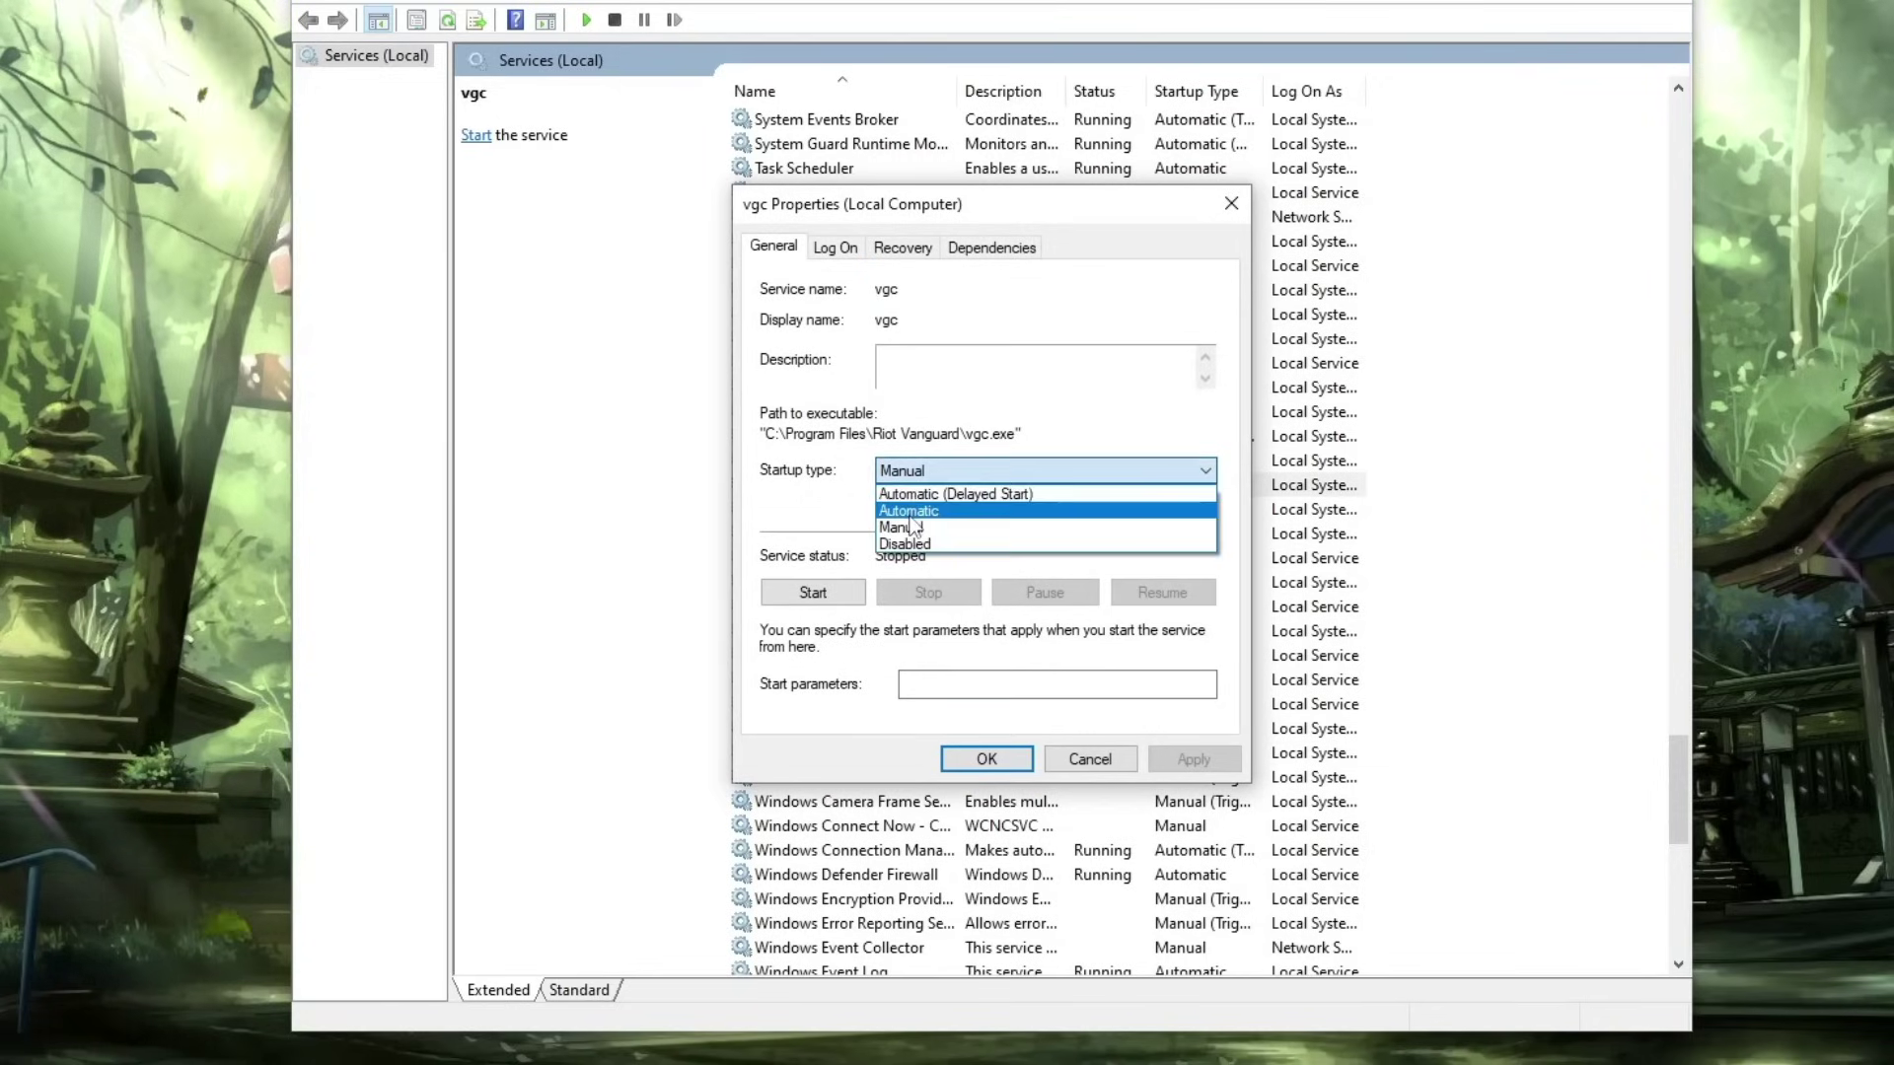
- Set vgc to Automatic startup and start it, then launch Command Prompt as administrator
click(917, 484)
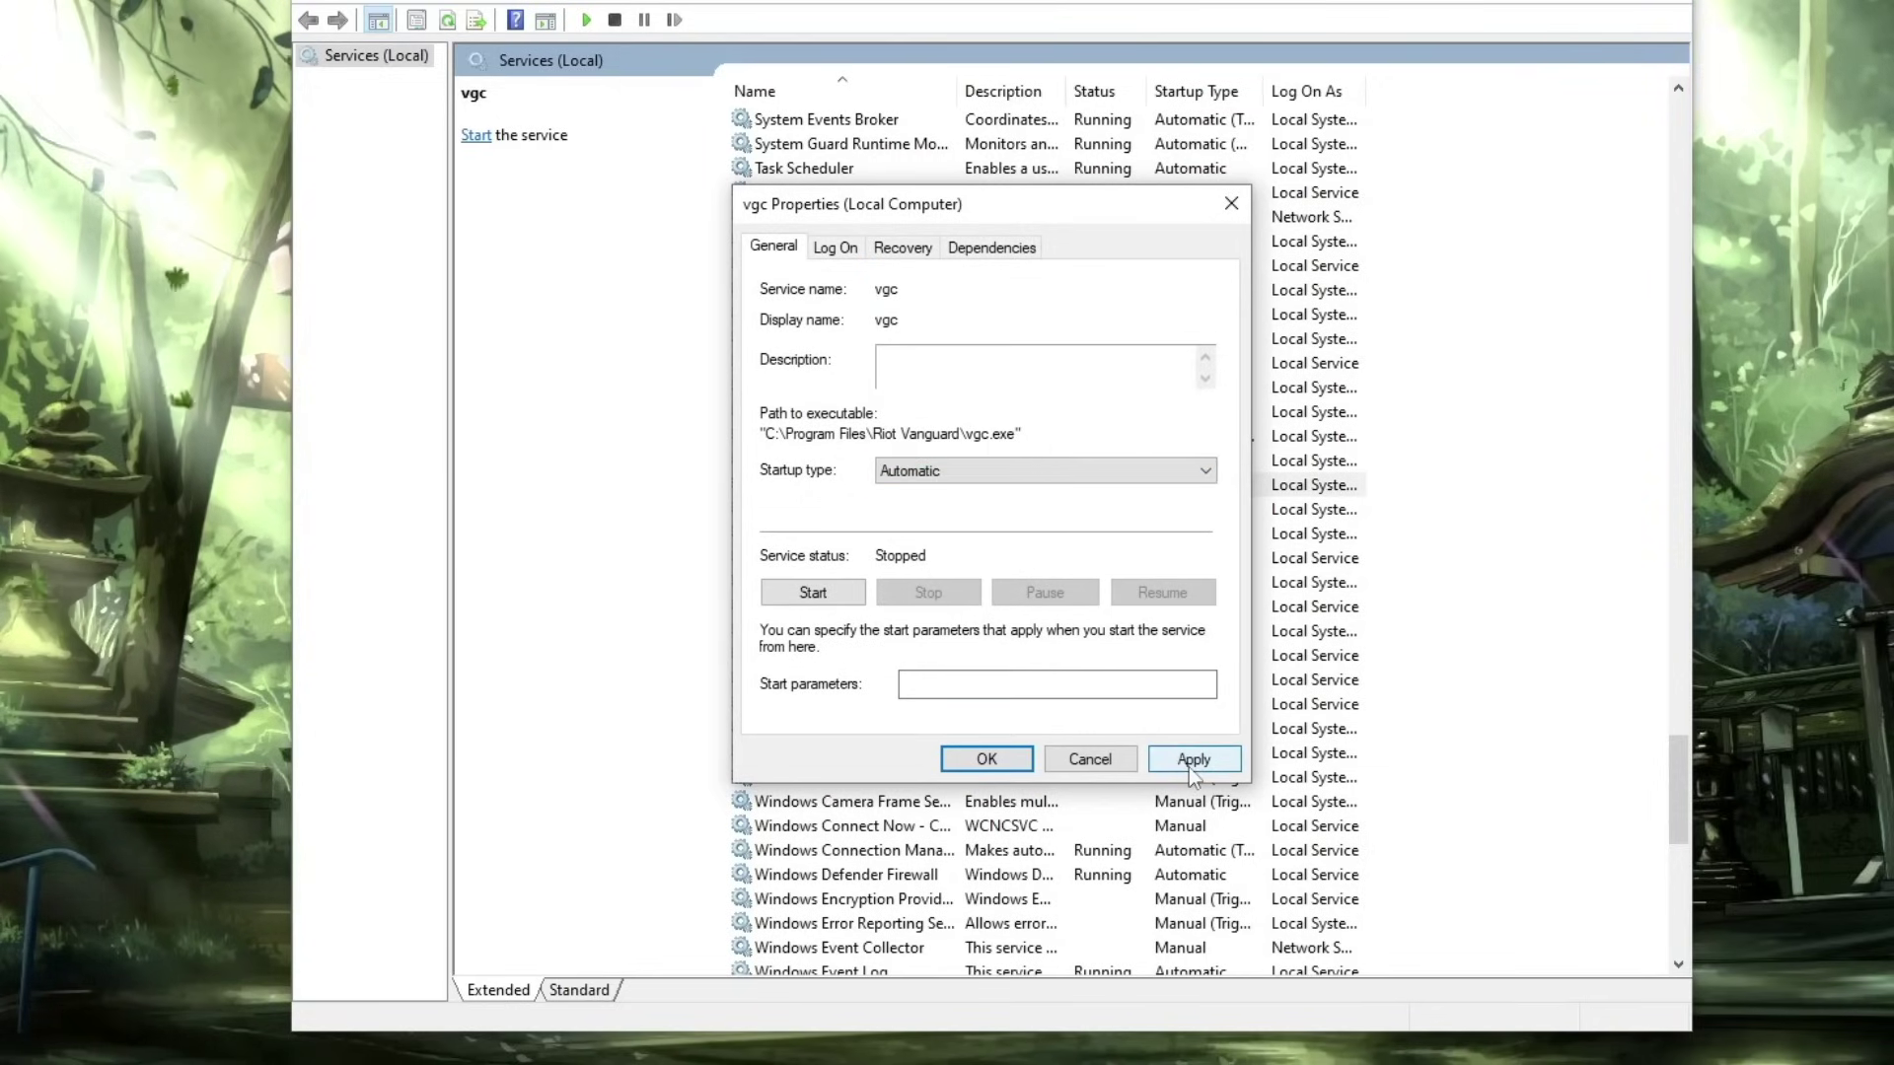
click(1193, 758)
click(812, 593)
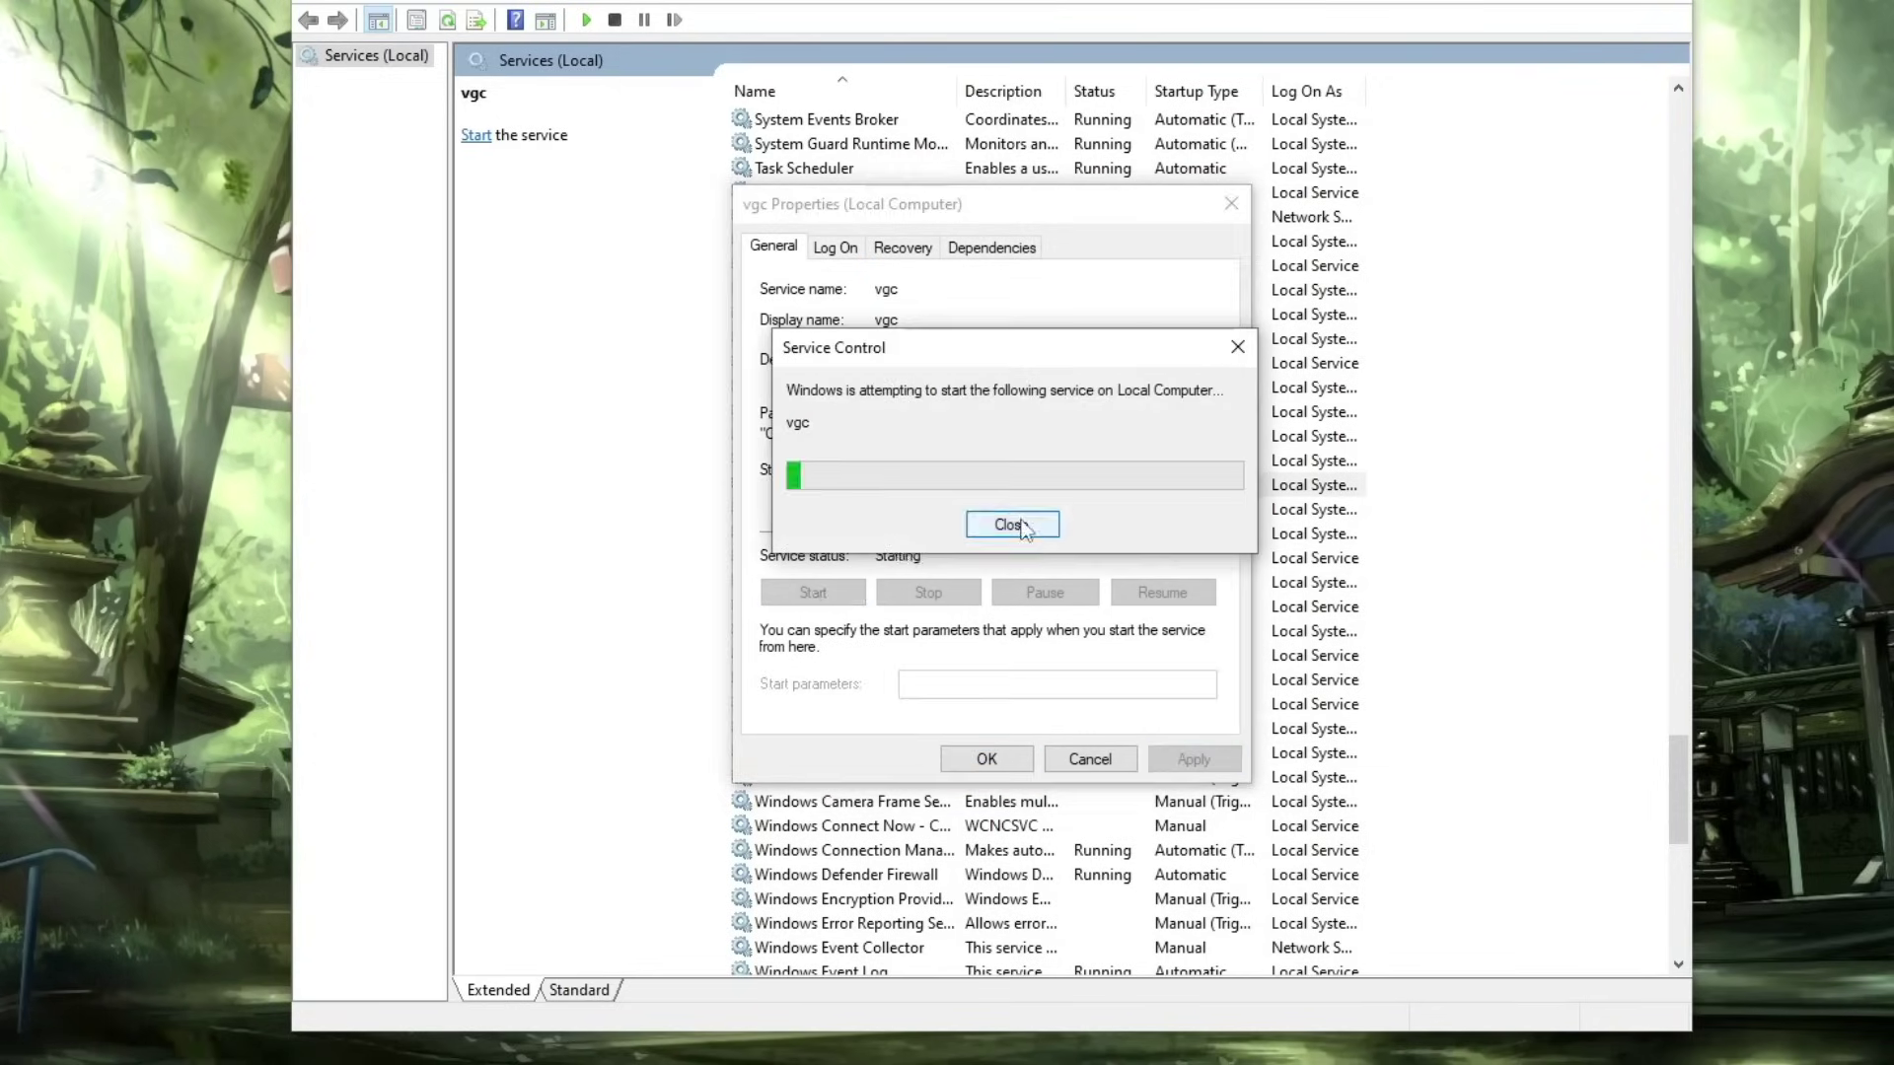
click(987, 759)
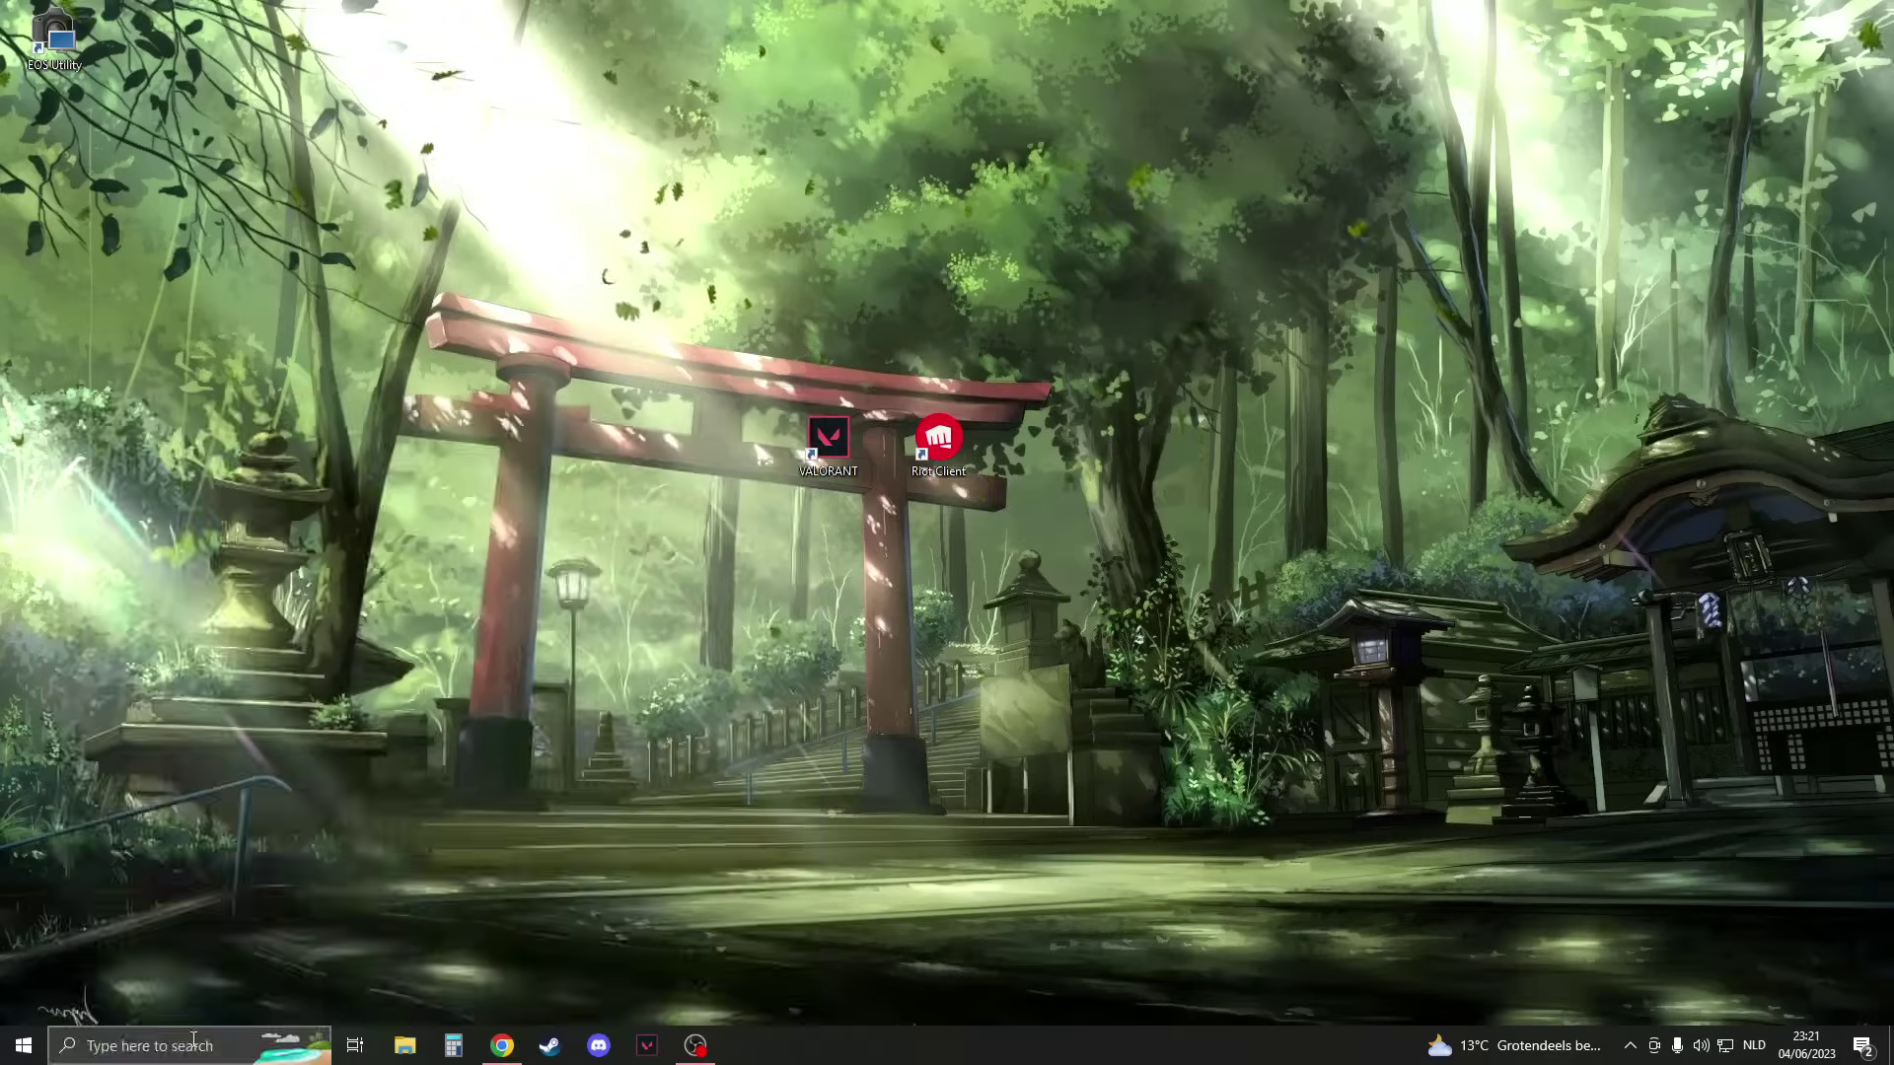
click(148, 1045)
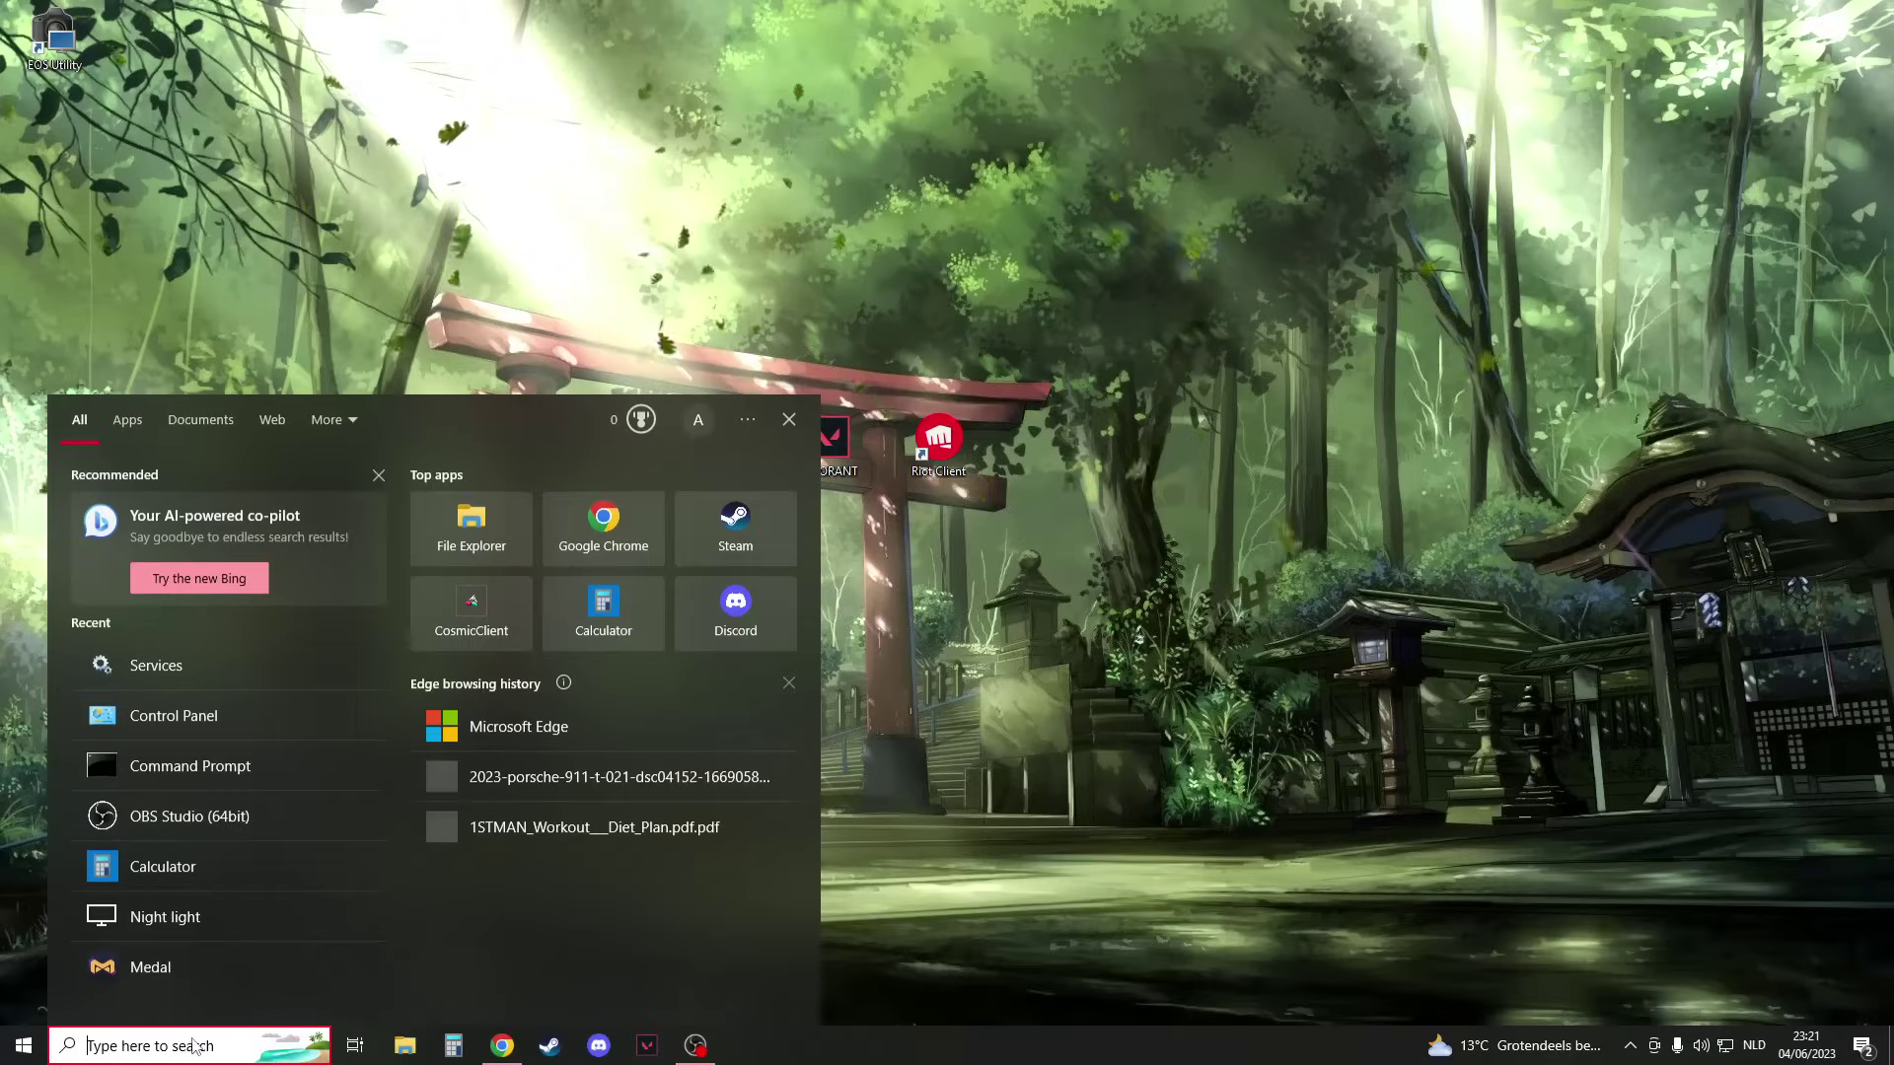
text(cmd)
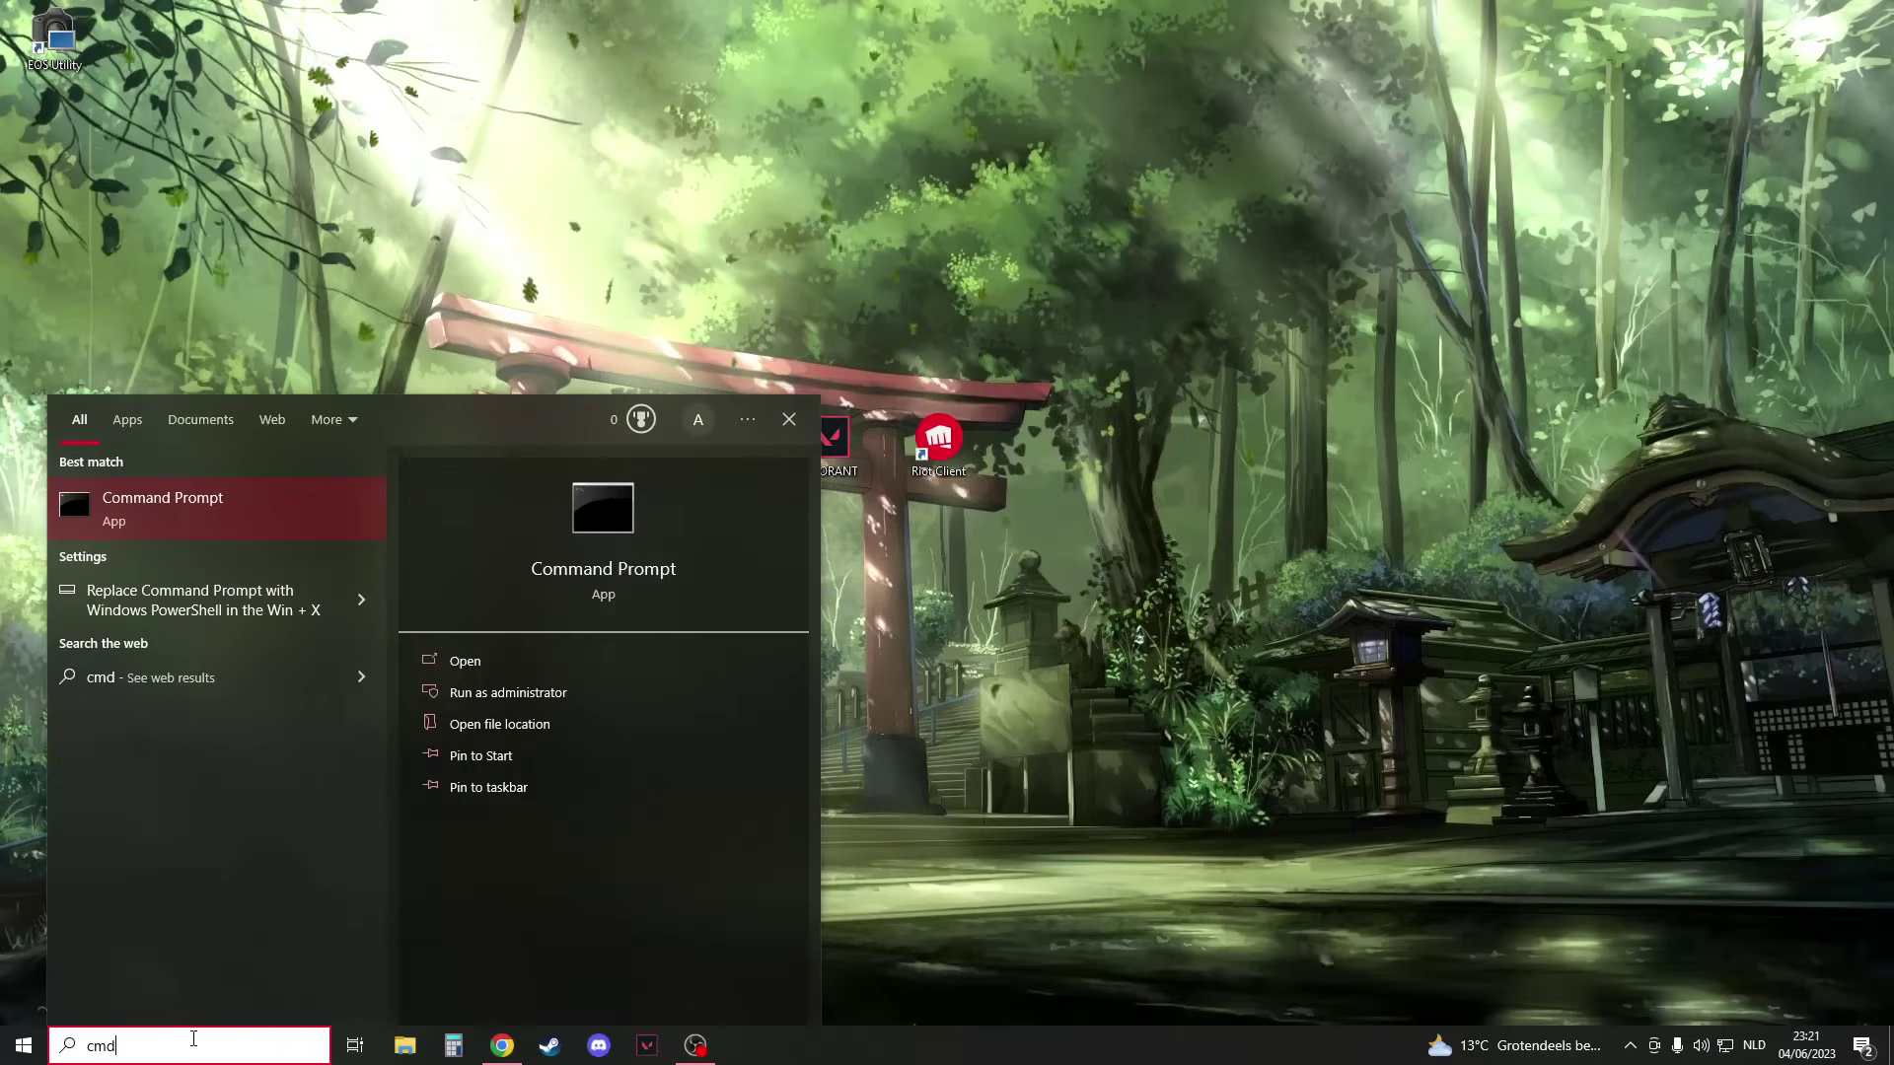
click(491, 693)
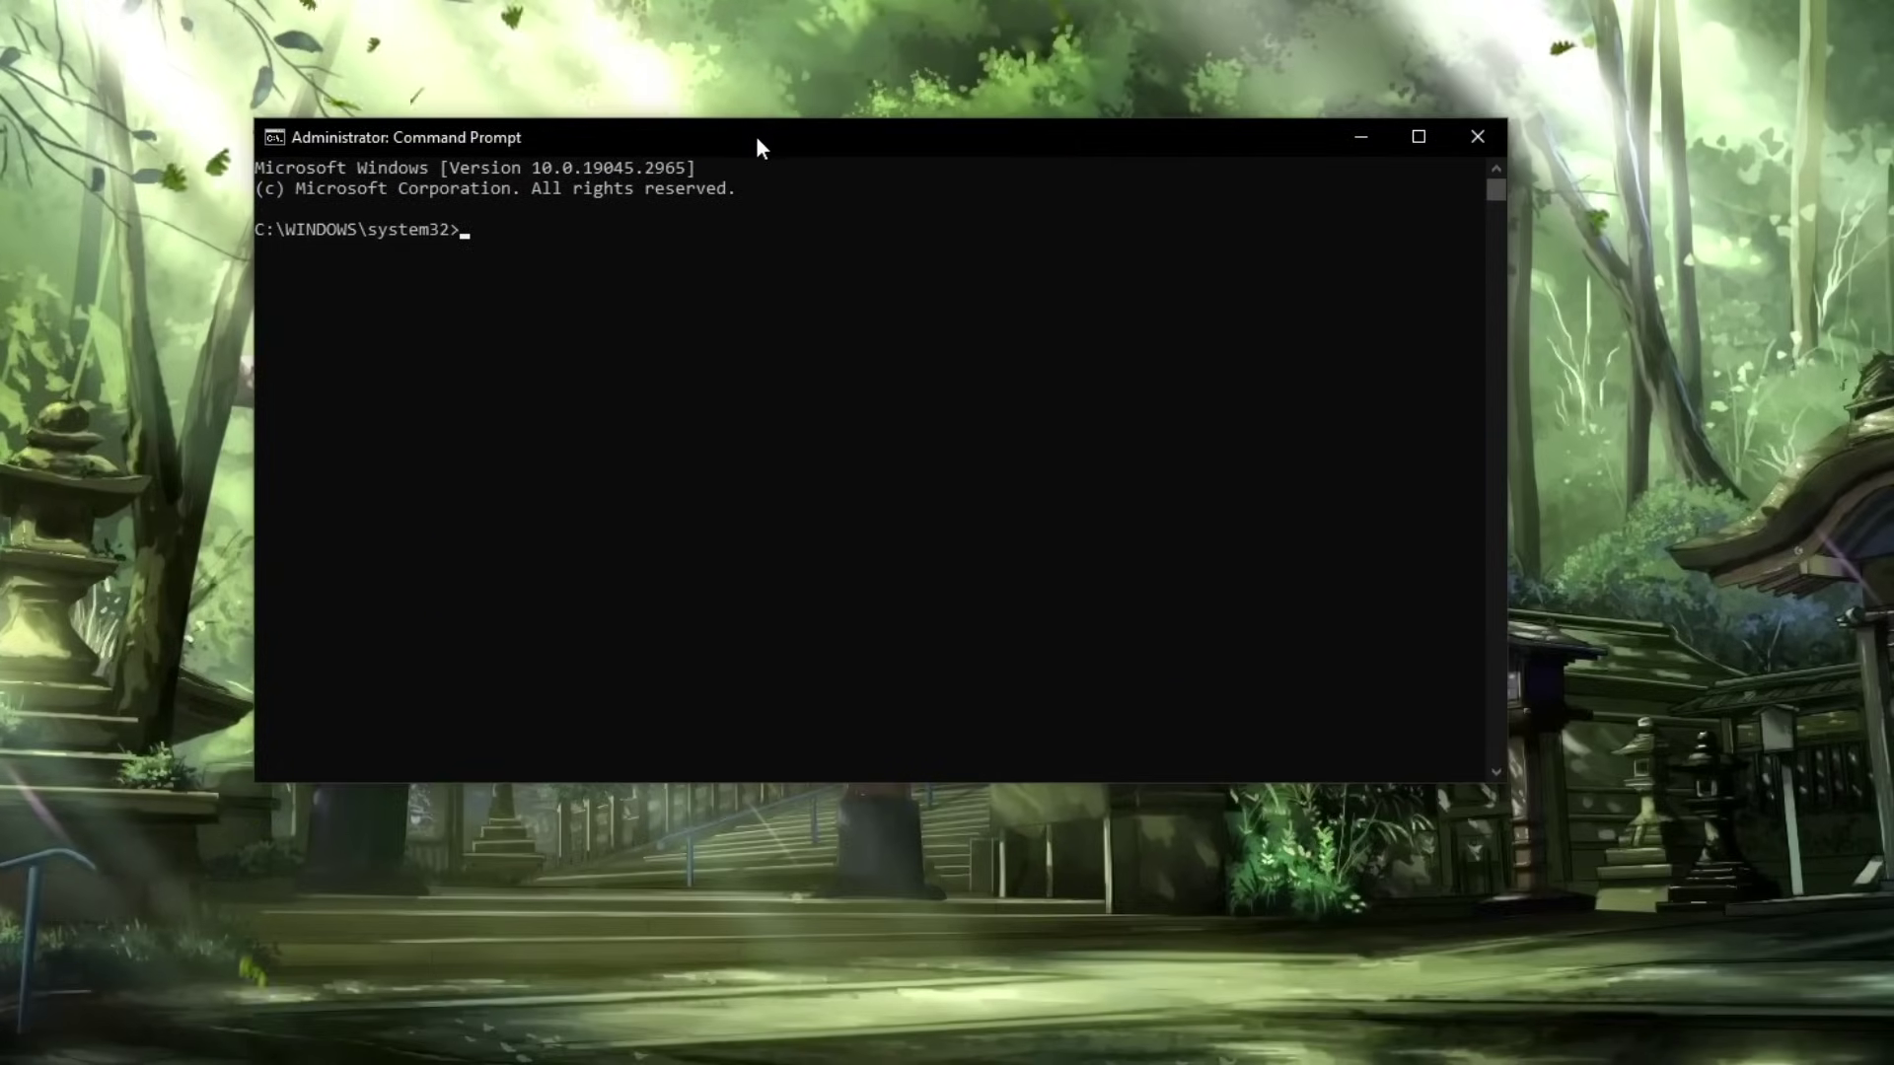
- Run 'netsh winsock reset' and 'ipconfig /flushdns', then close Command Prompt
drag(756, 135, 820, 148)
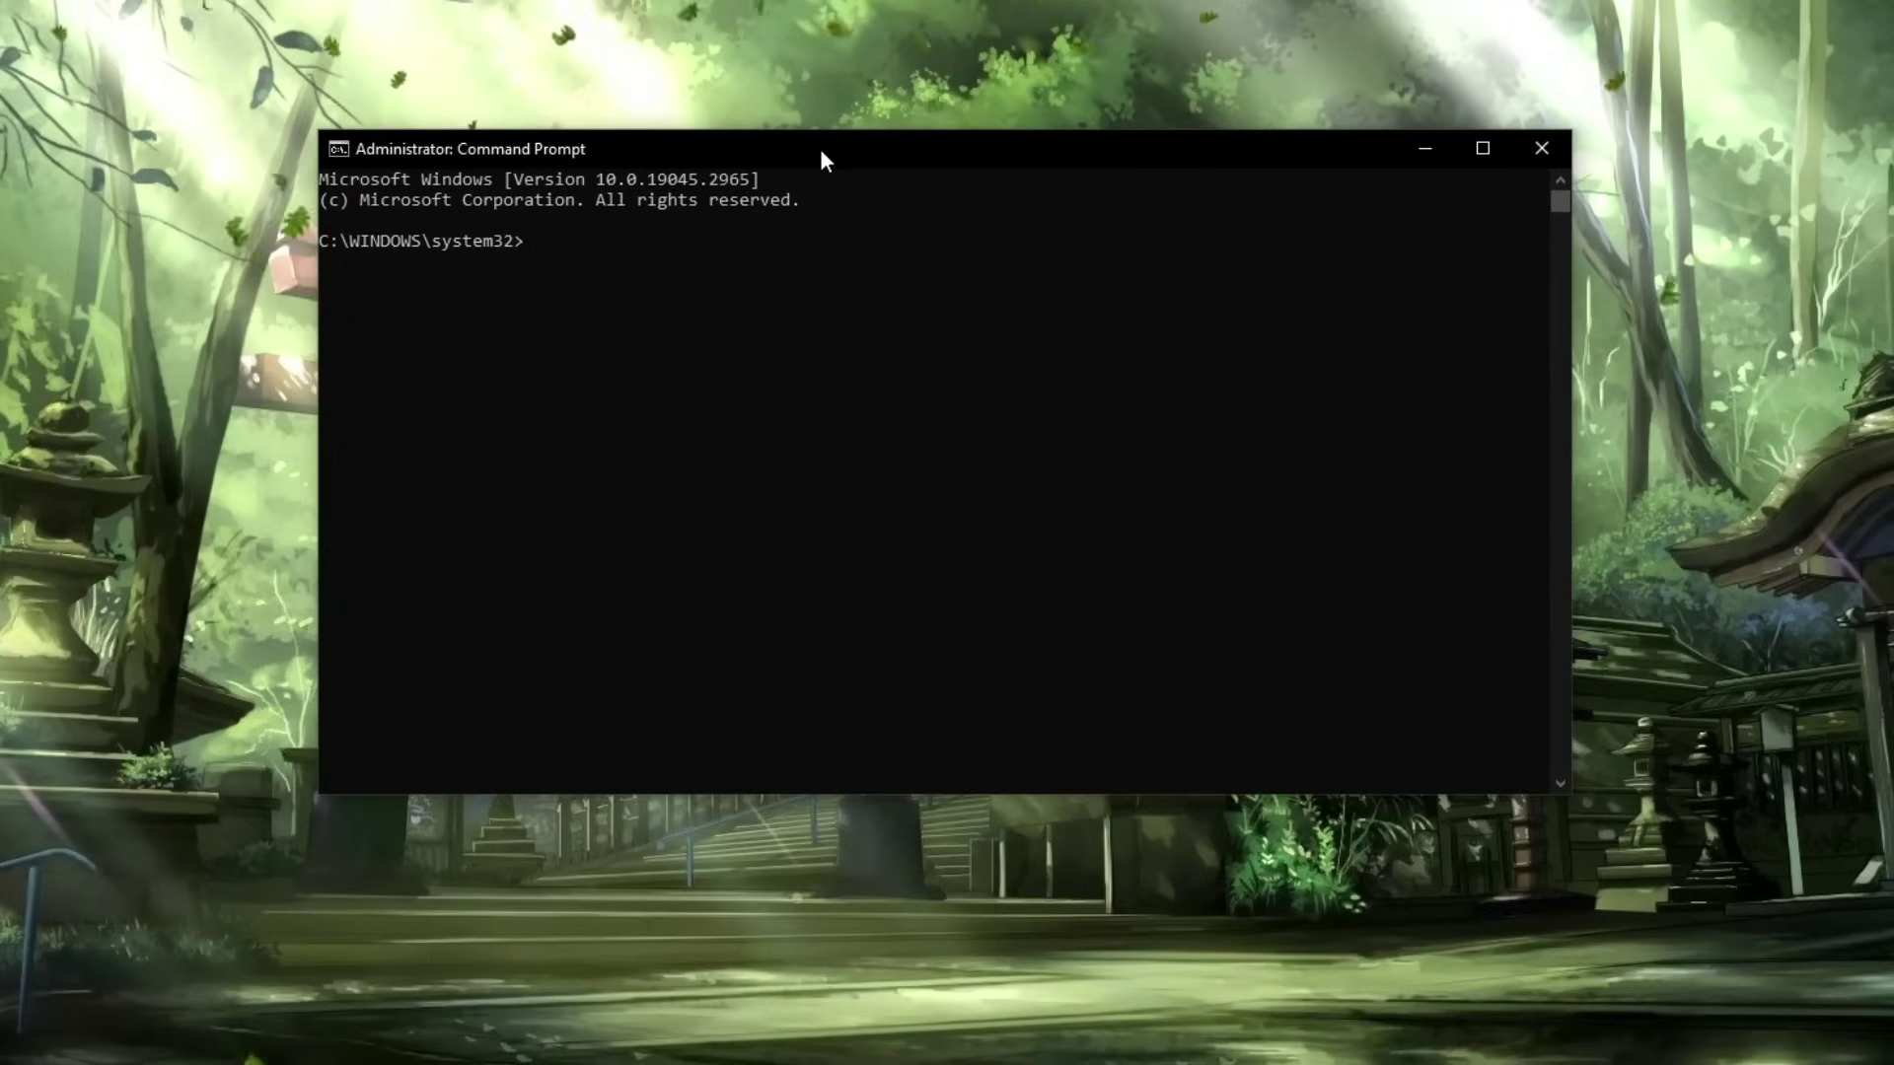
text(net)
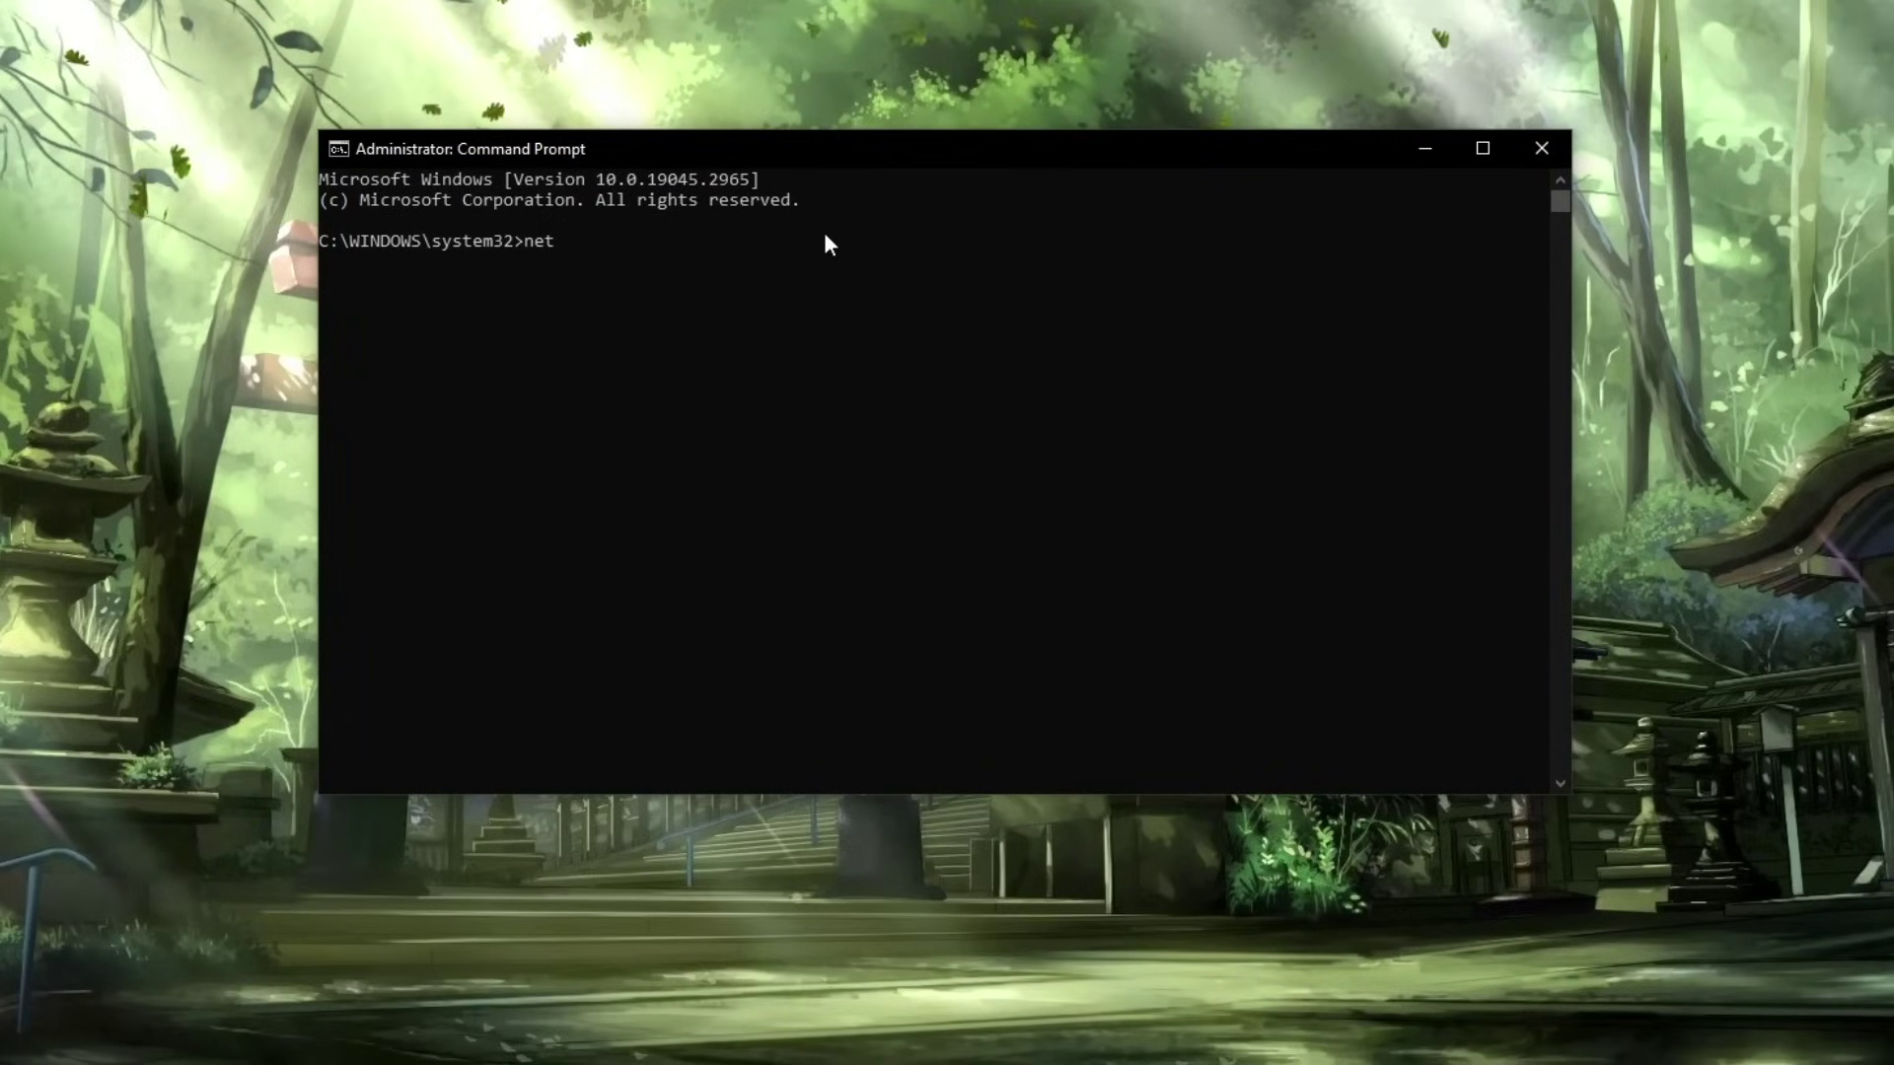
text(sh winsock s)
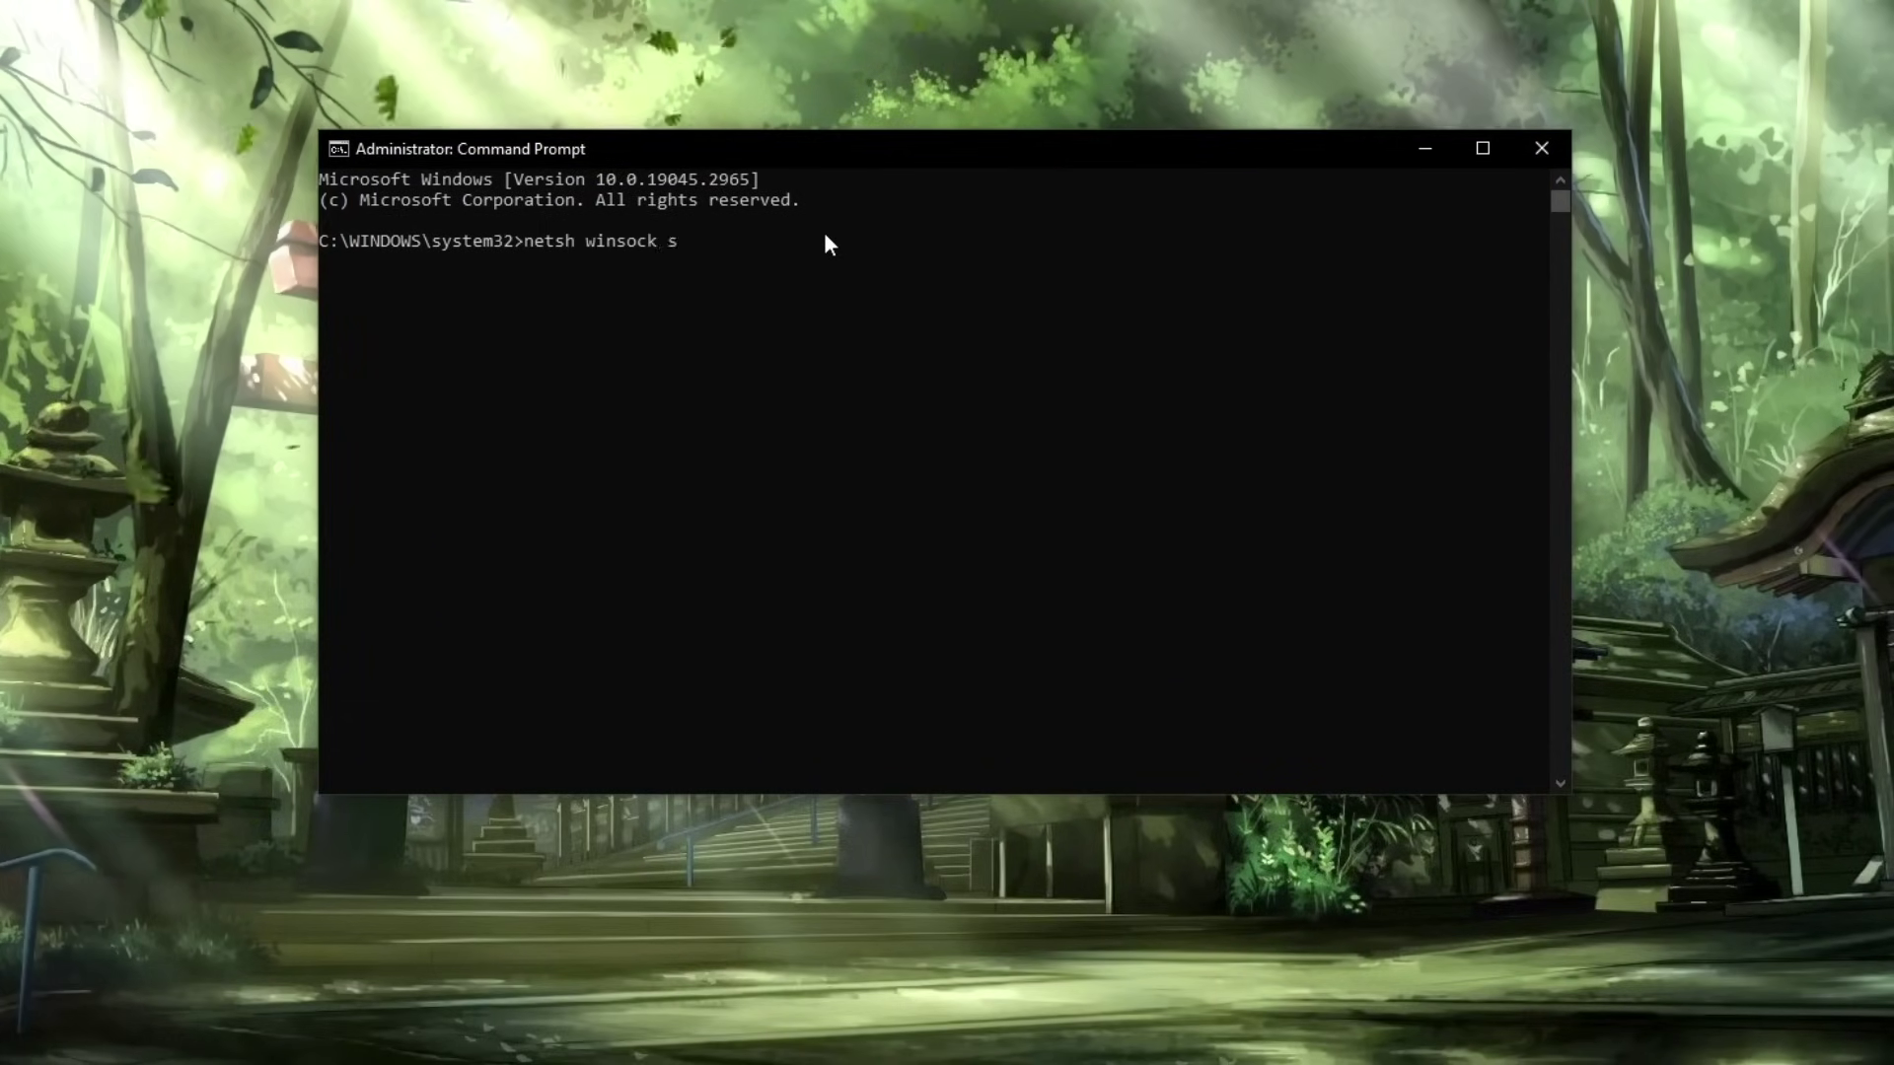
key(BackSpace)
text(reset)
key(Return)
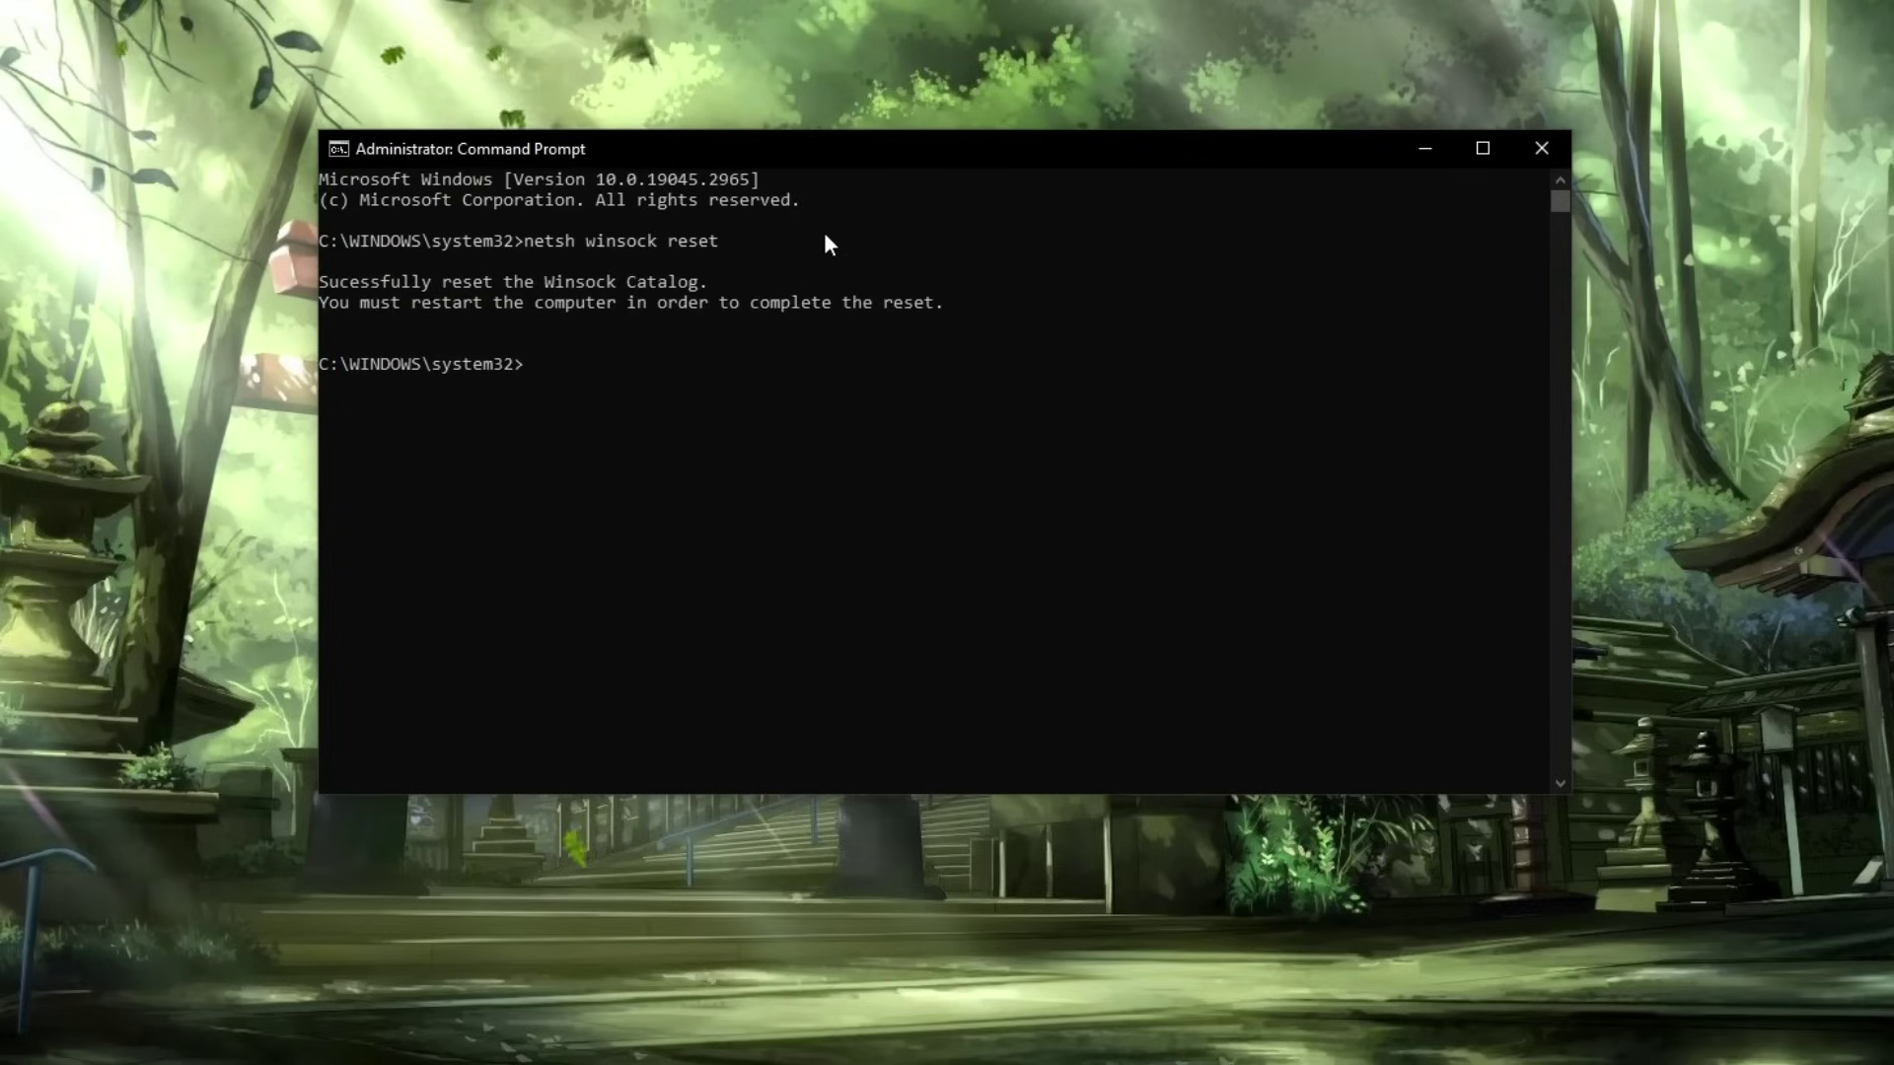
text(ipconfi)
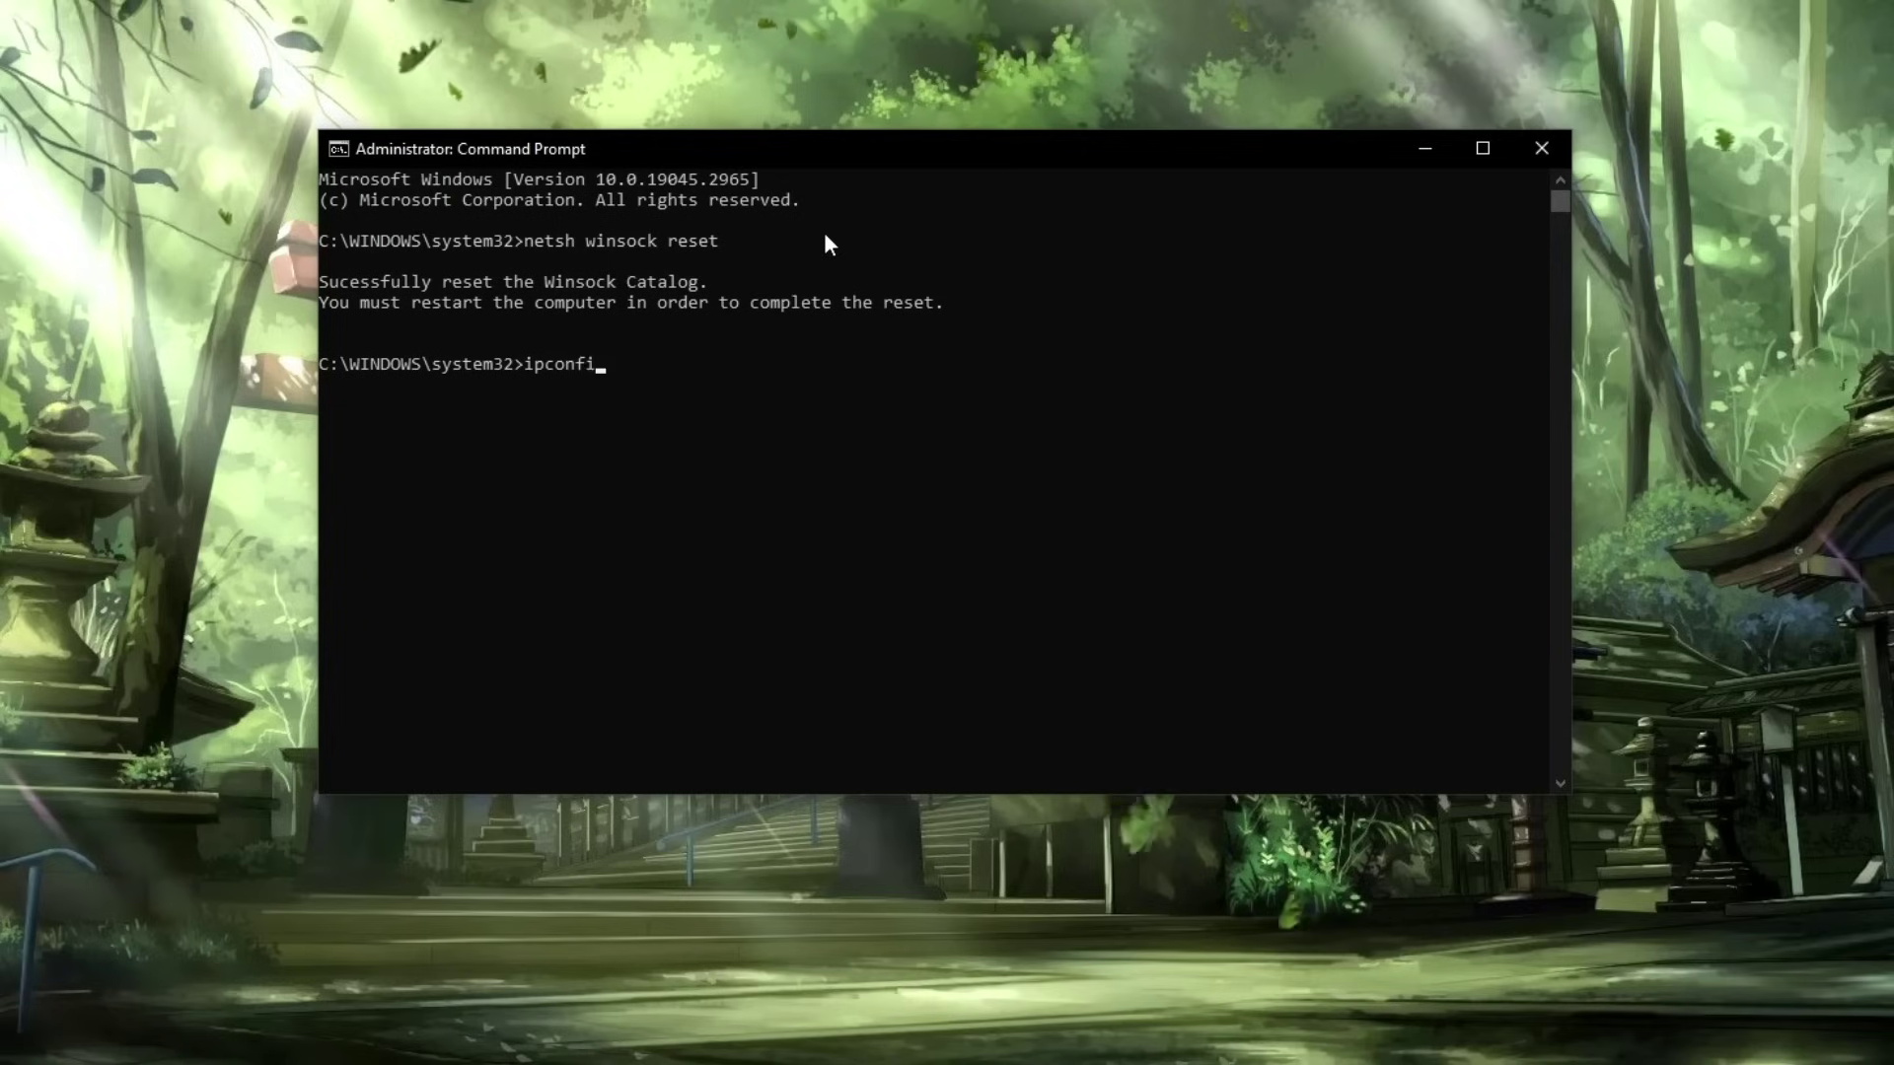
text(g /flush)
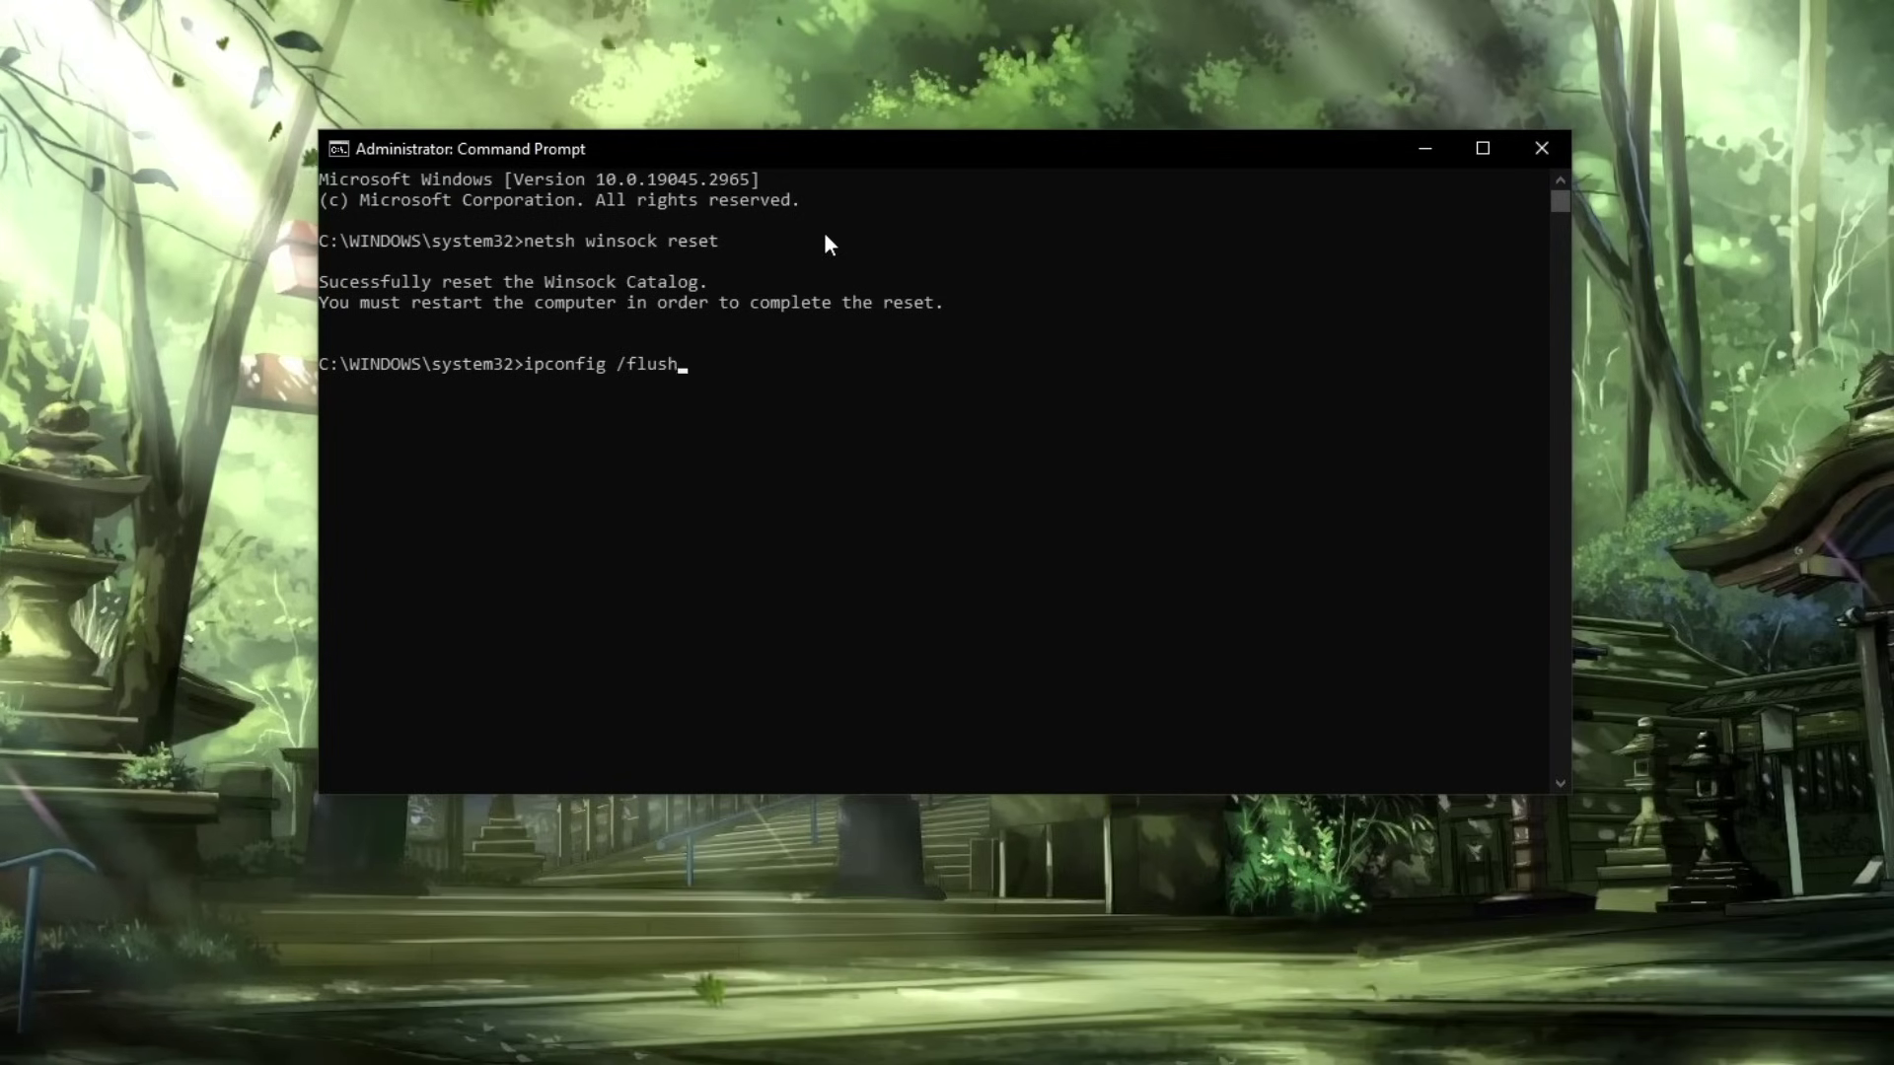
text(dns)
key(Return)
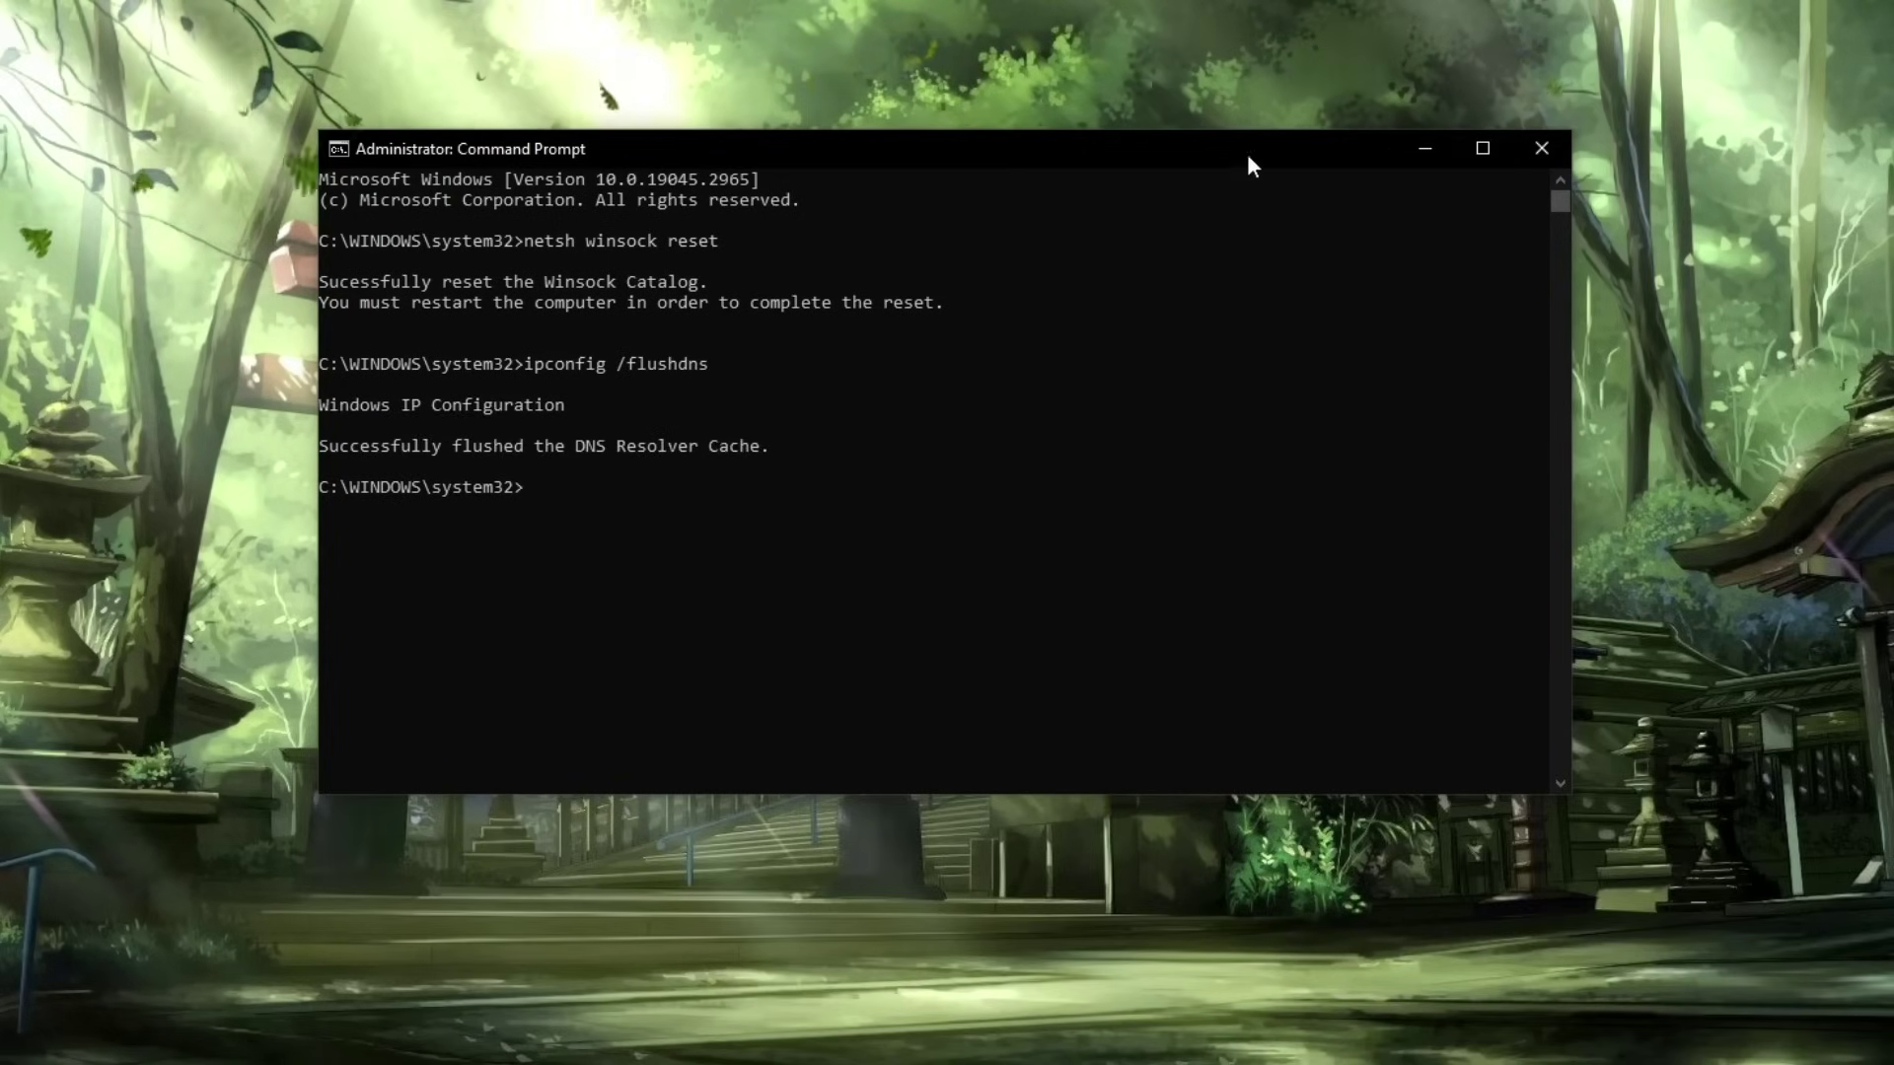
drag(1246, 154, 1188, 124)
click(1479, 115)
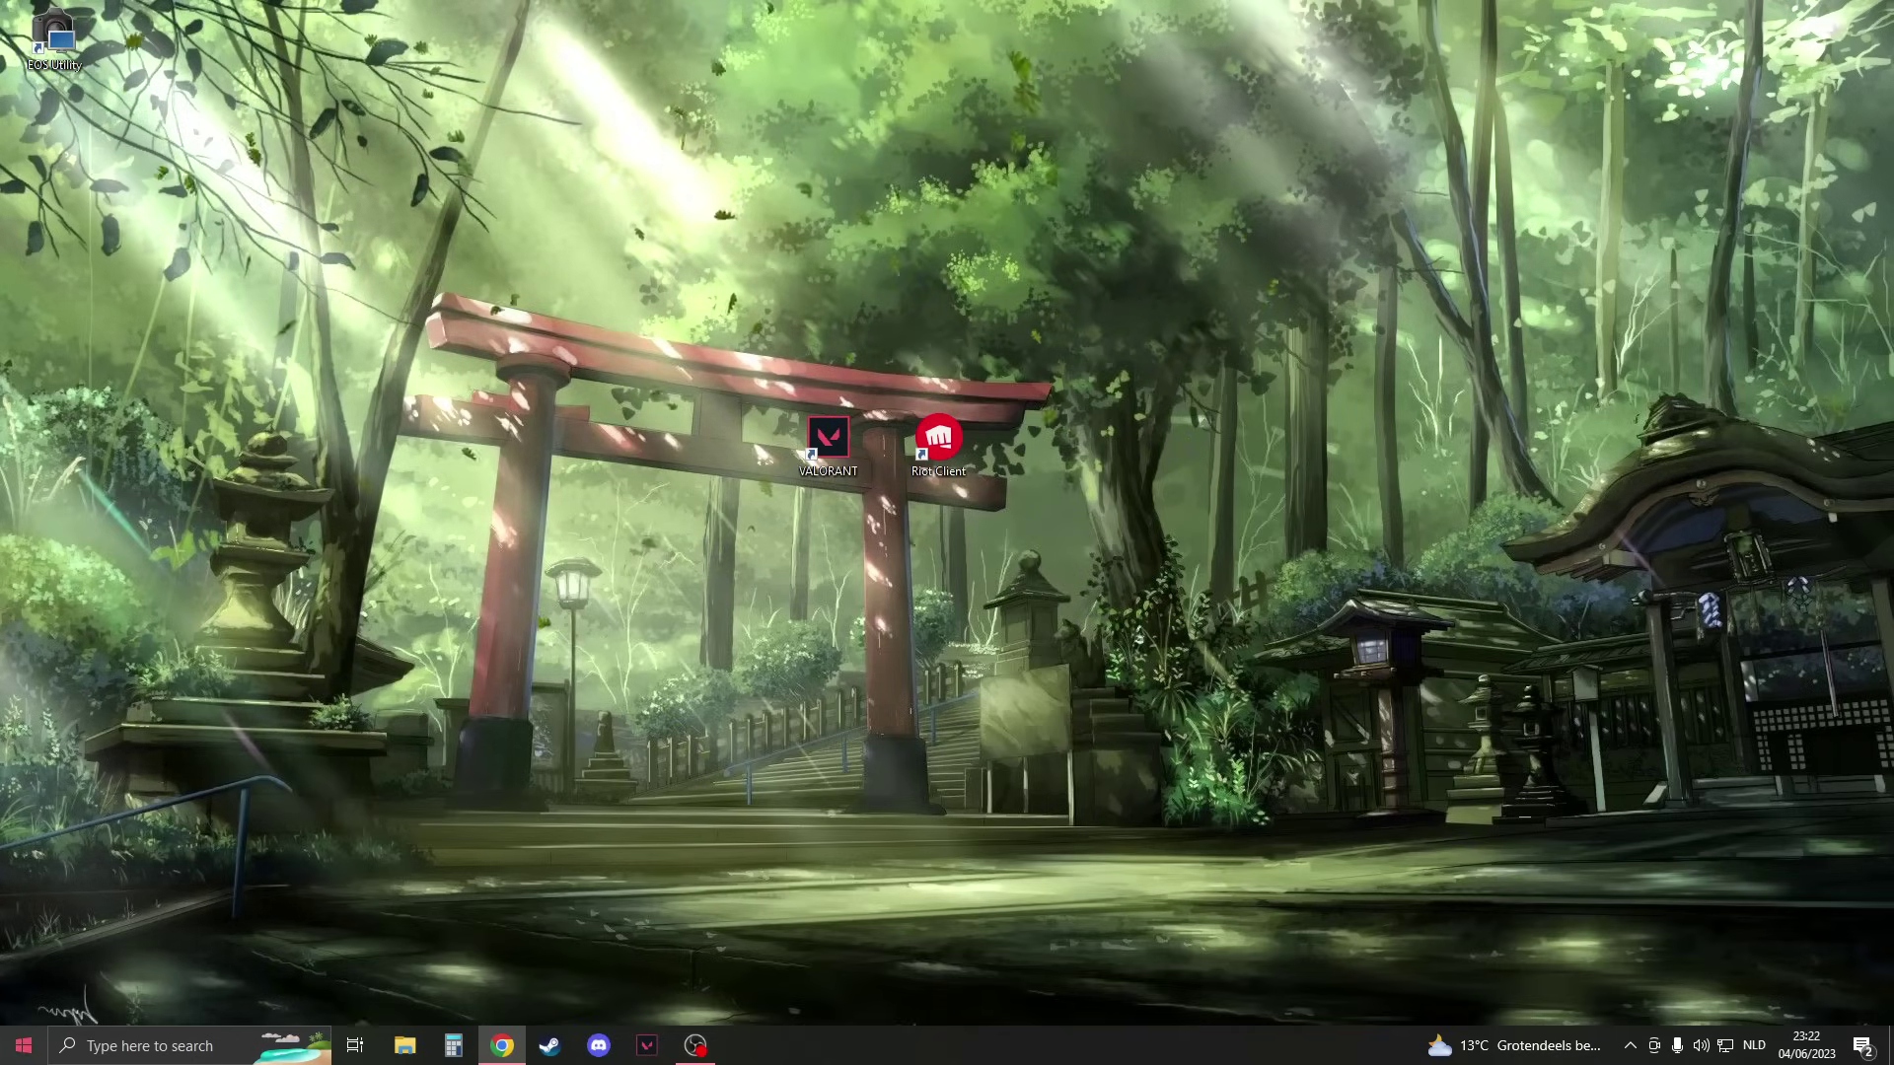
click(24, 1044)
click(24, 1004)
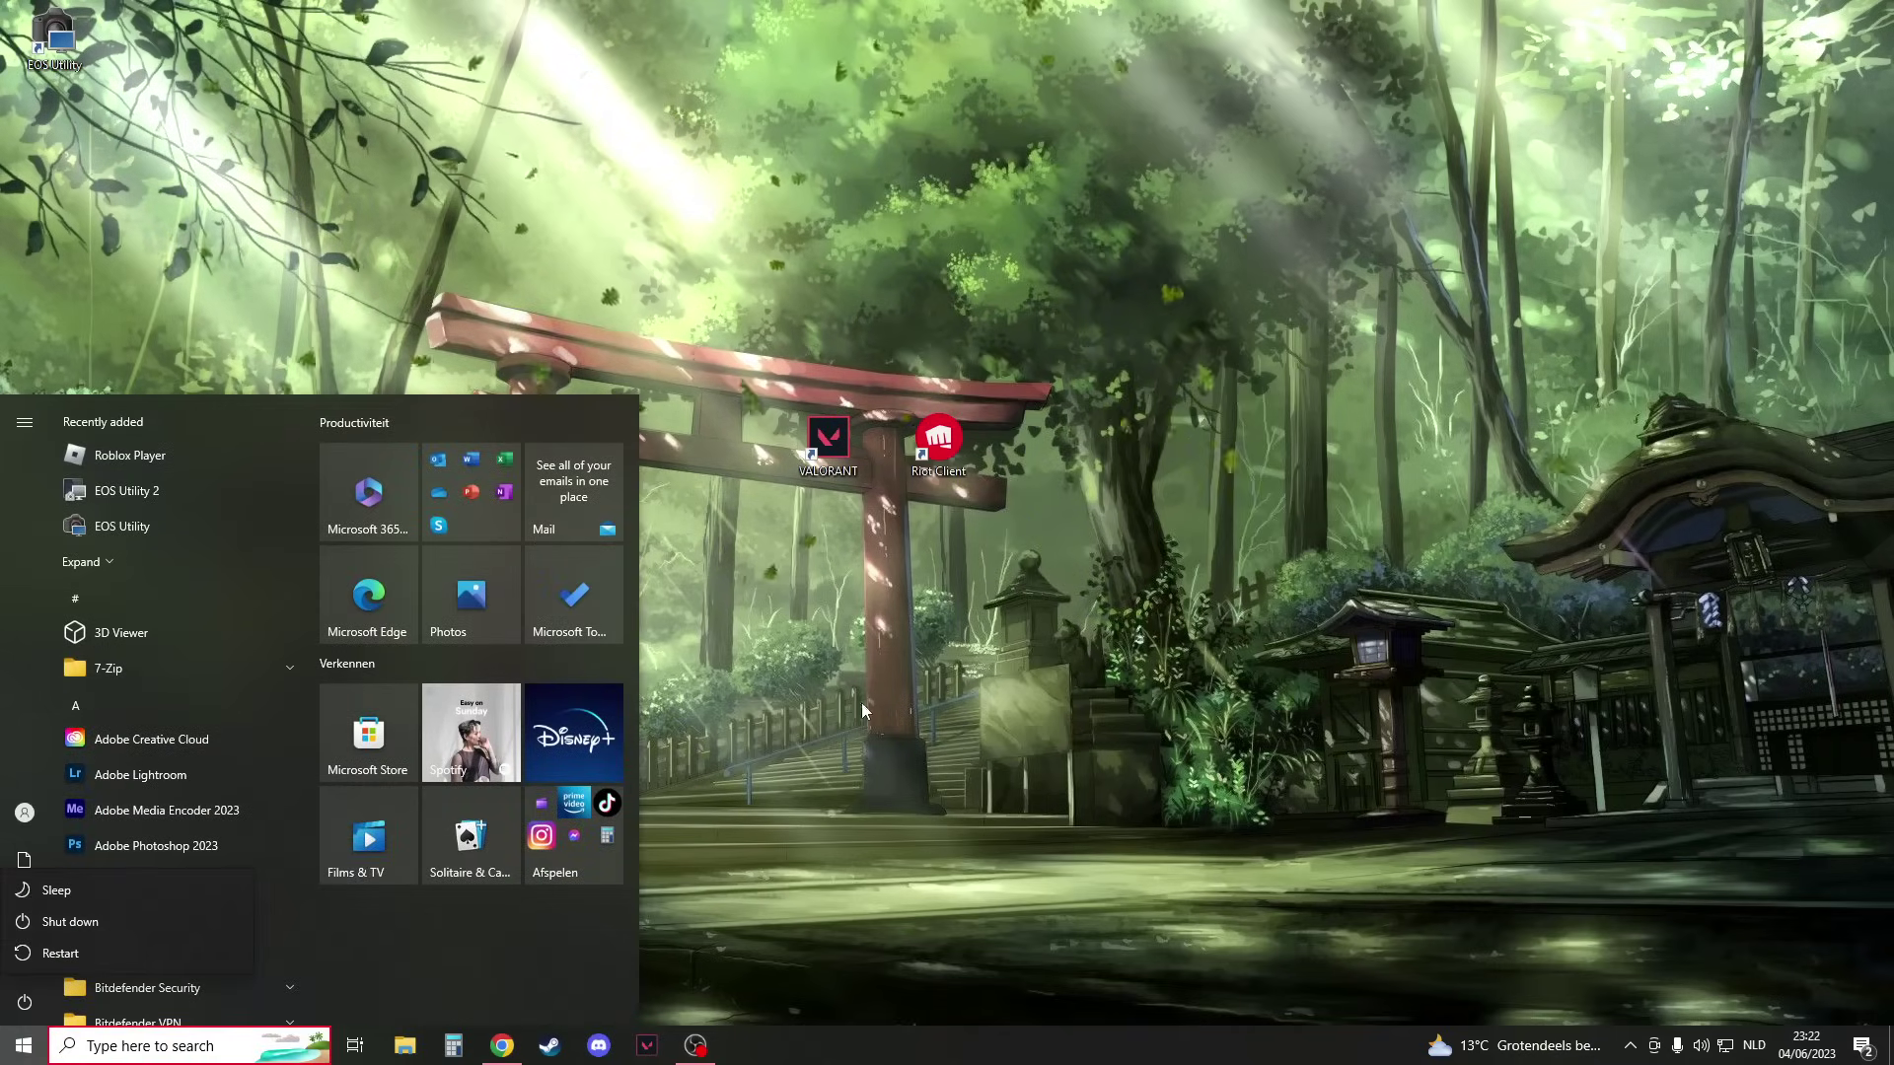
click(947, 474)
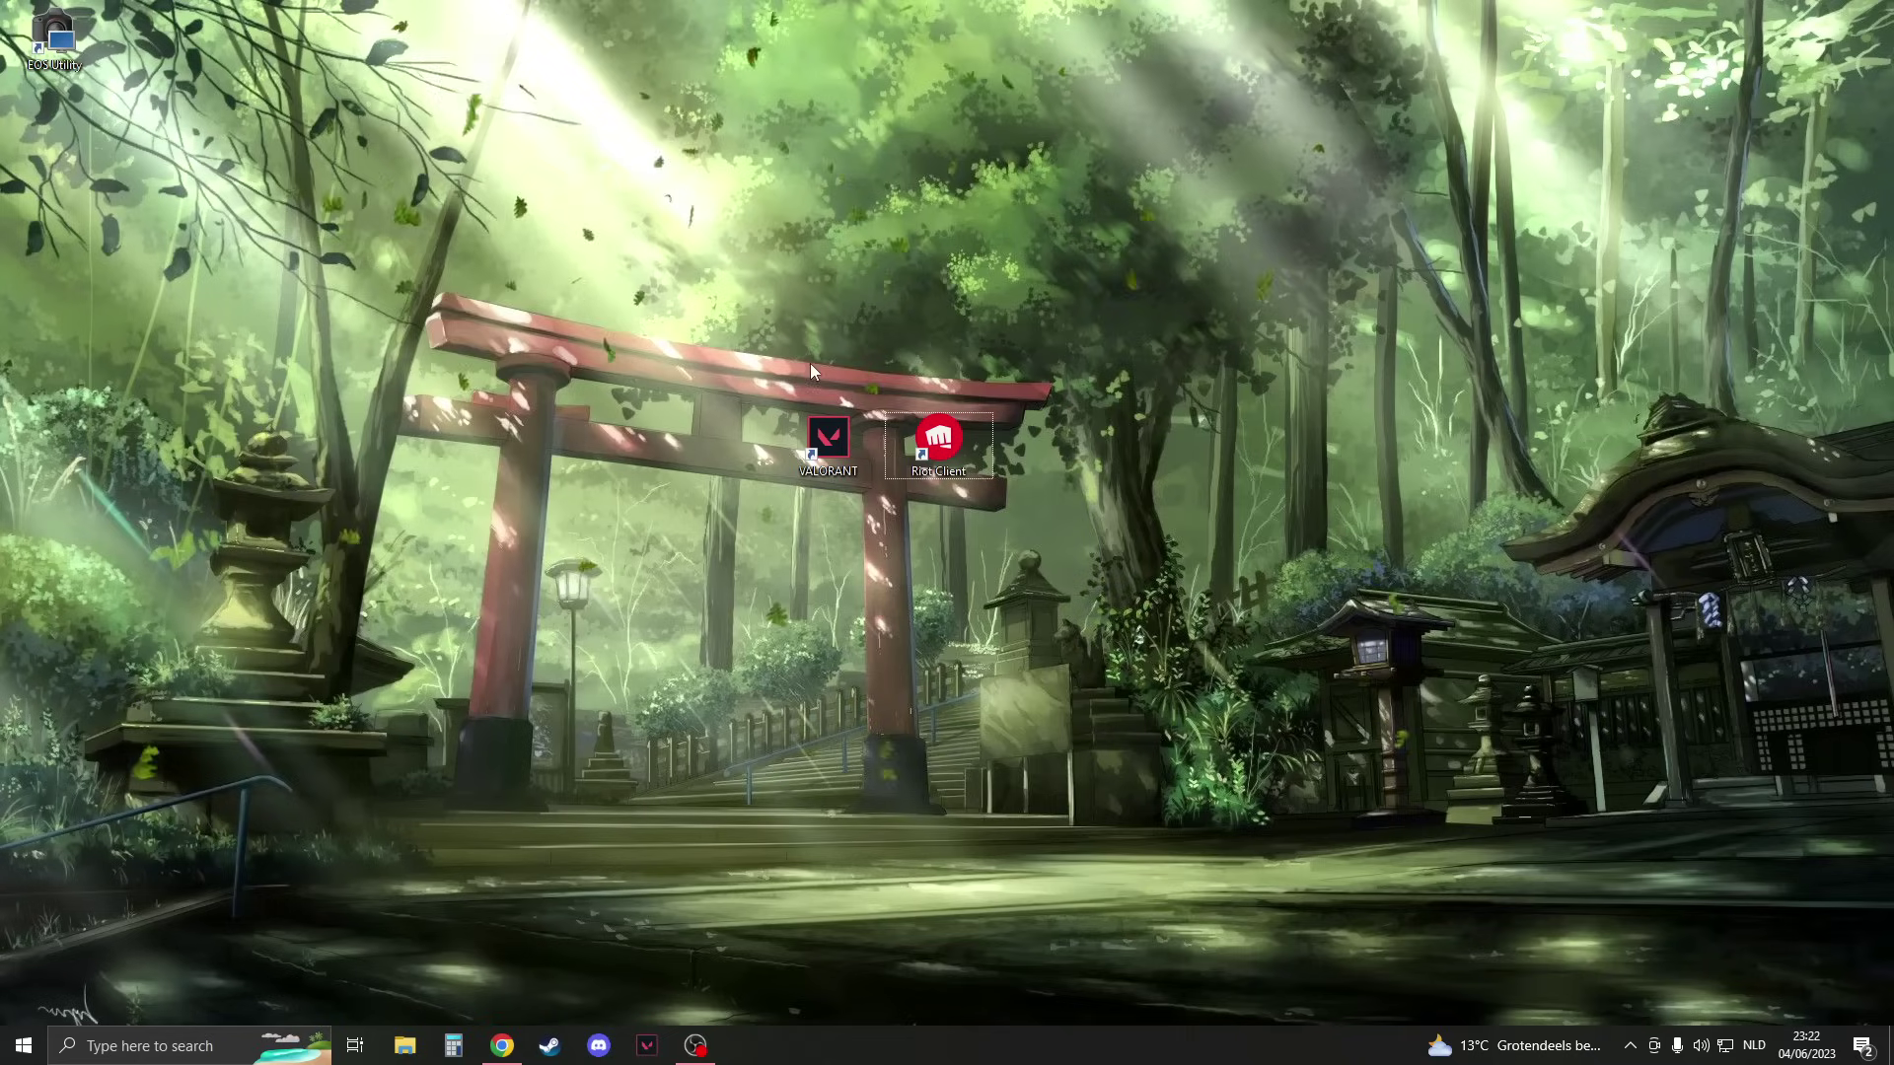